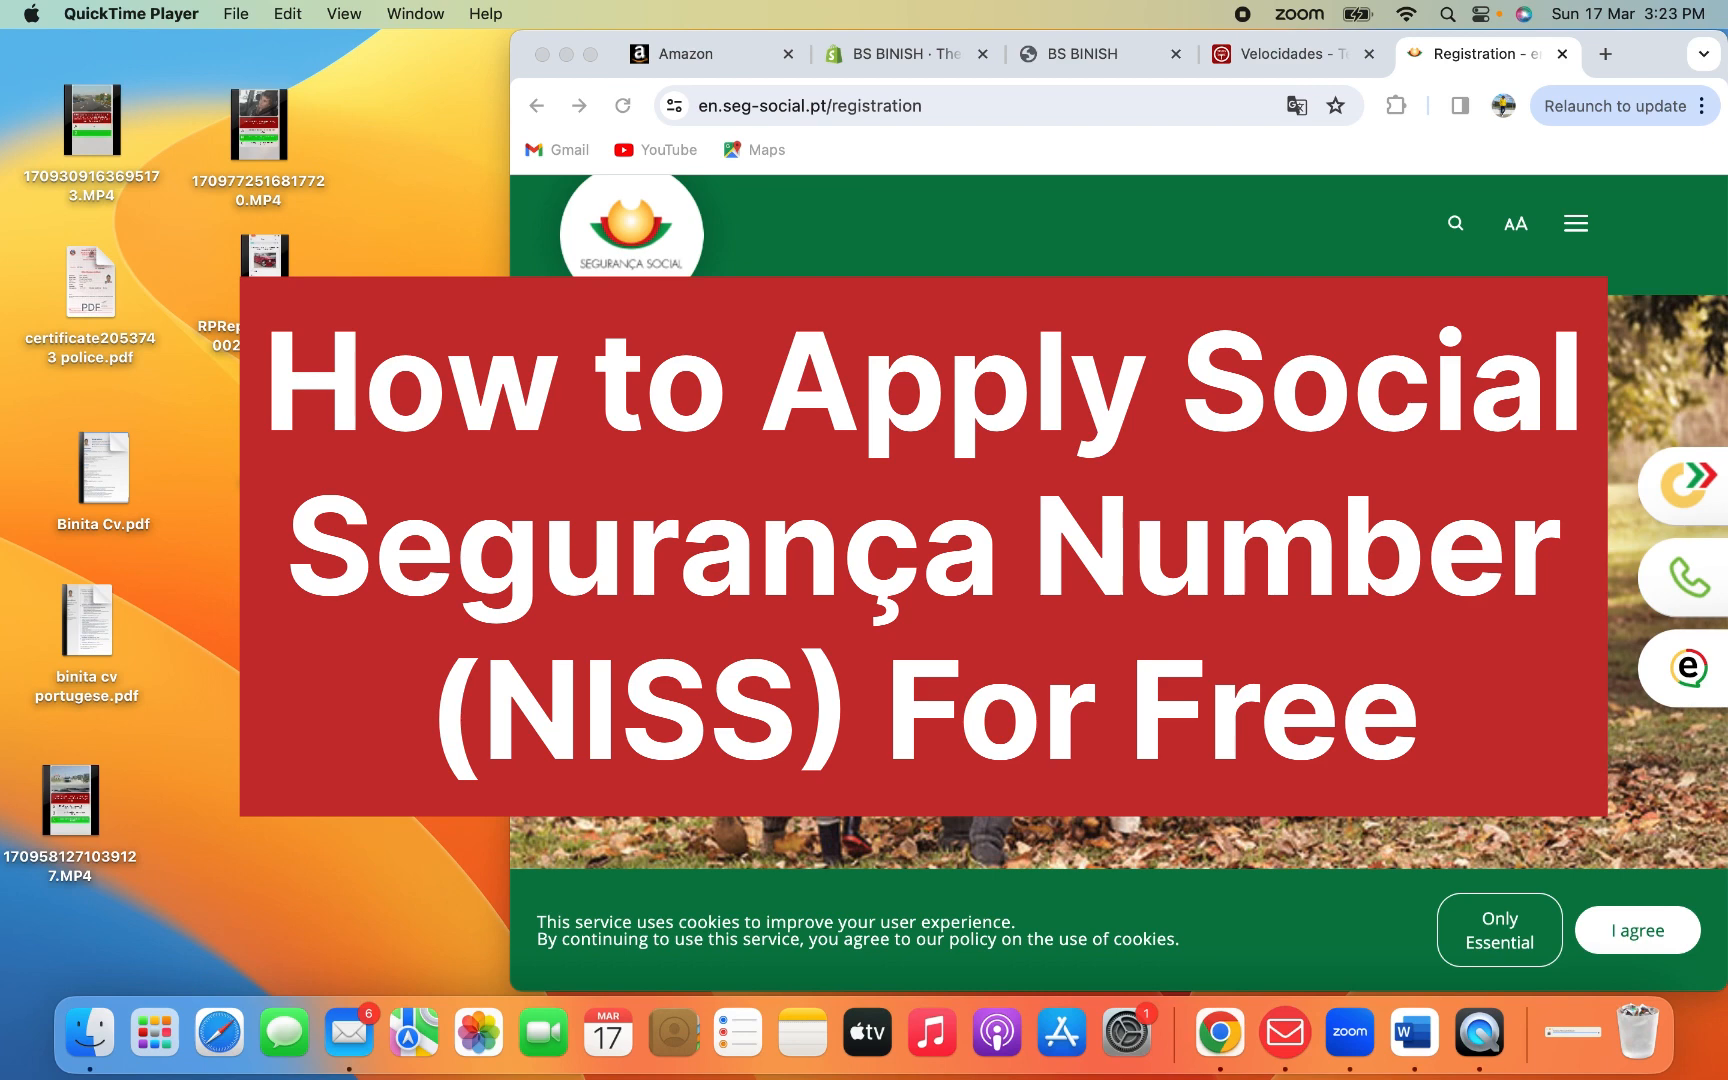
Step: Maximize the Chrome window showing the Segurança Social English Registration page to full screen
left_click(593, 57)
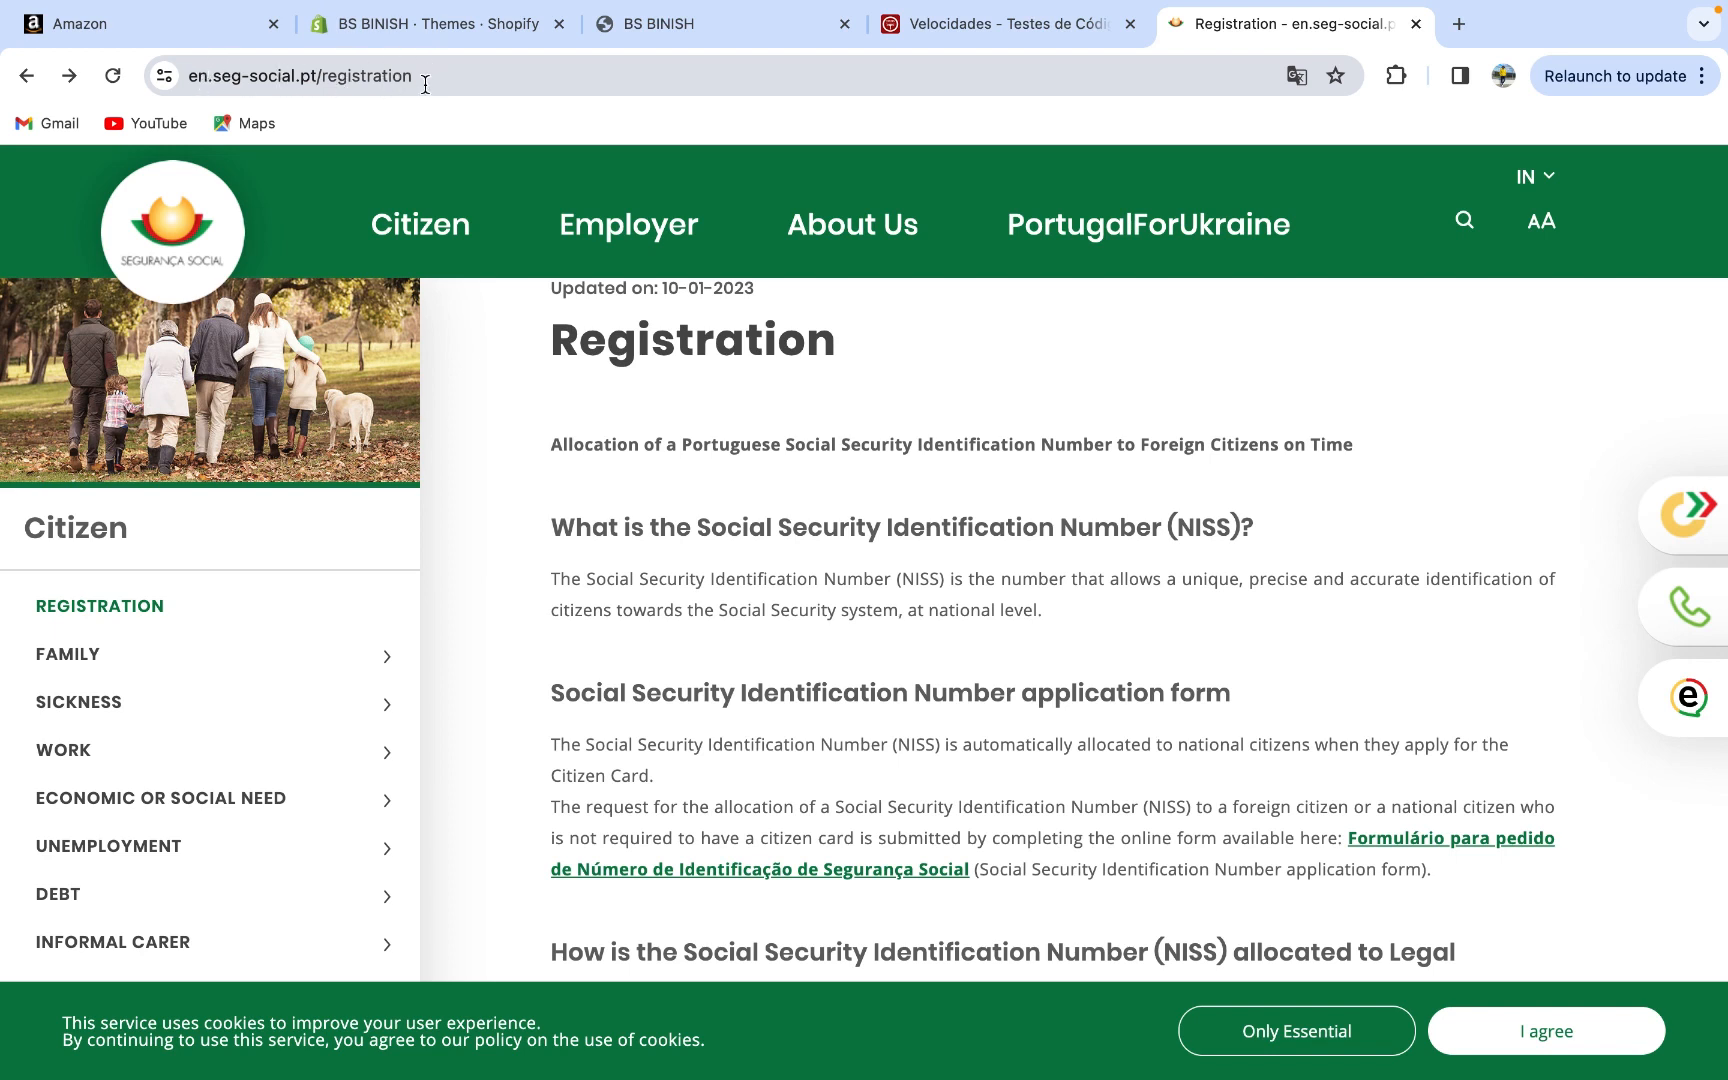
Step: Open the 'Formulário para pedido de Número de Identificação de Segurança Social' link for foreign citizens
scroll(945, 625, "down", 5)
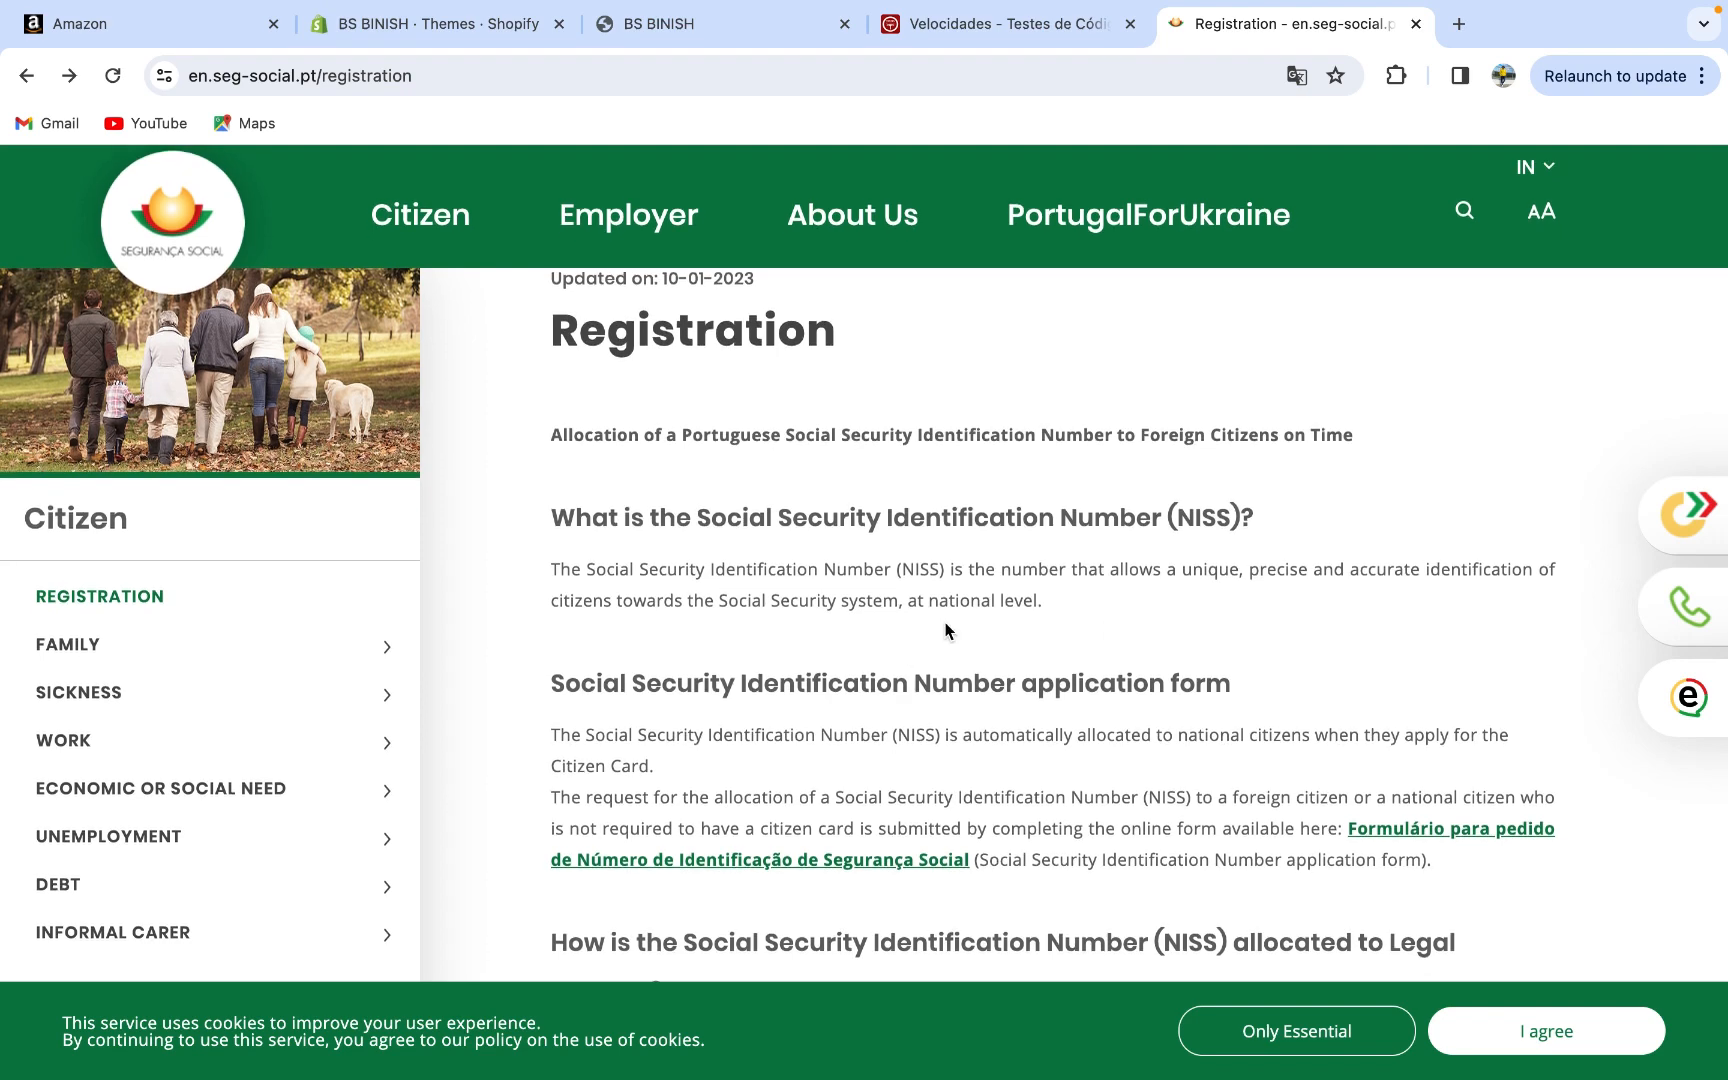
scroll(945, 630, "up", 3)
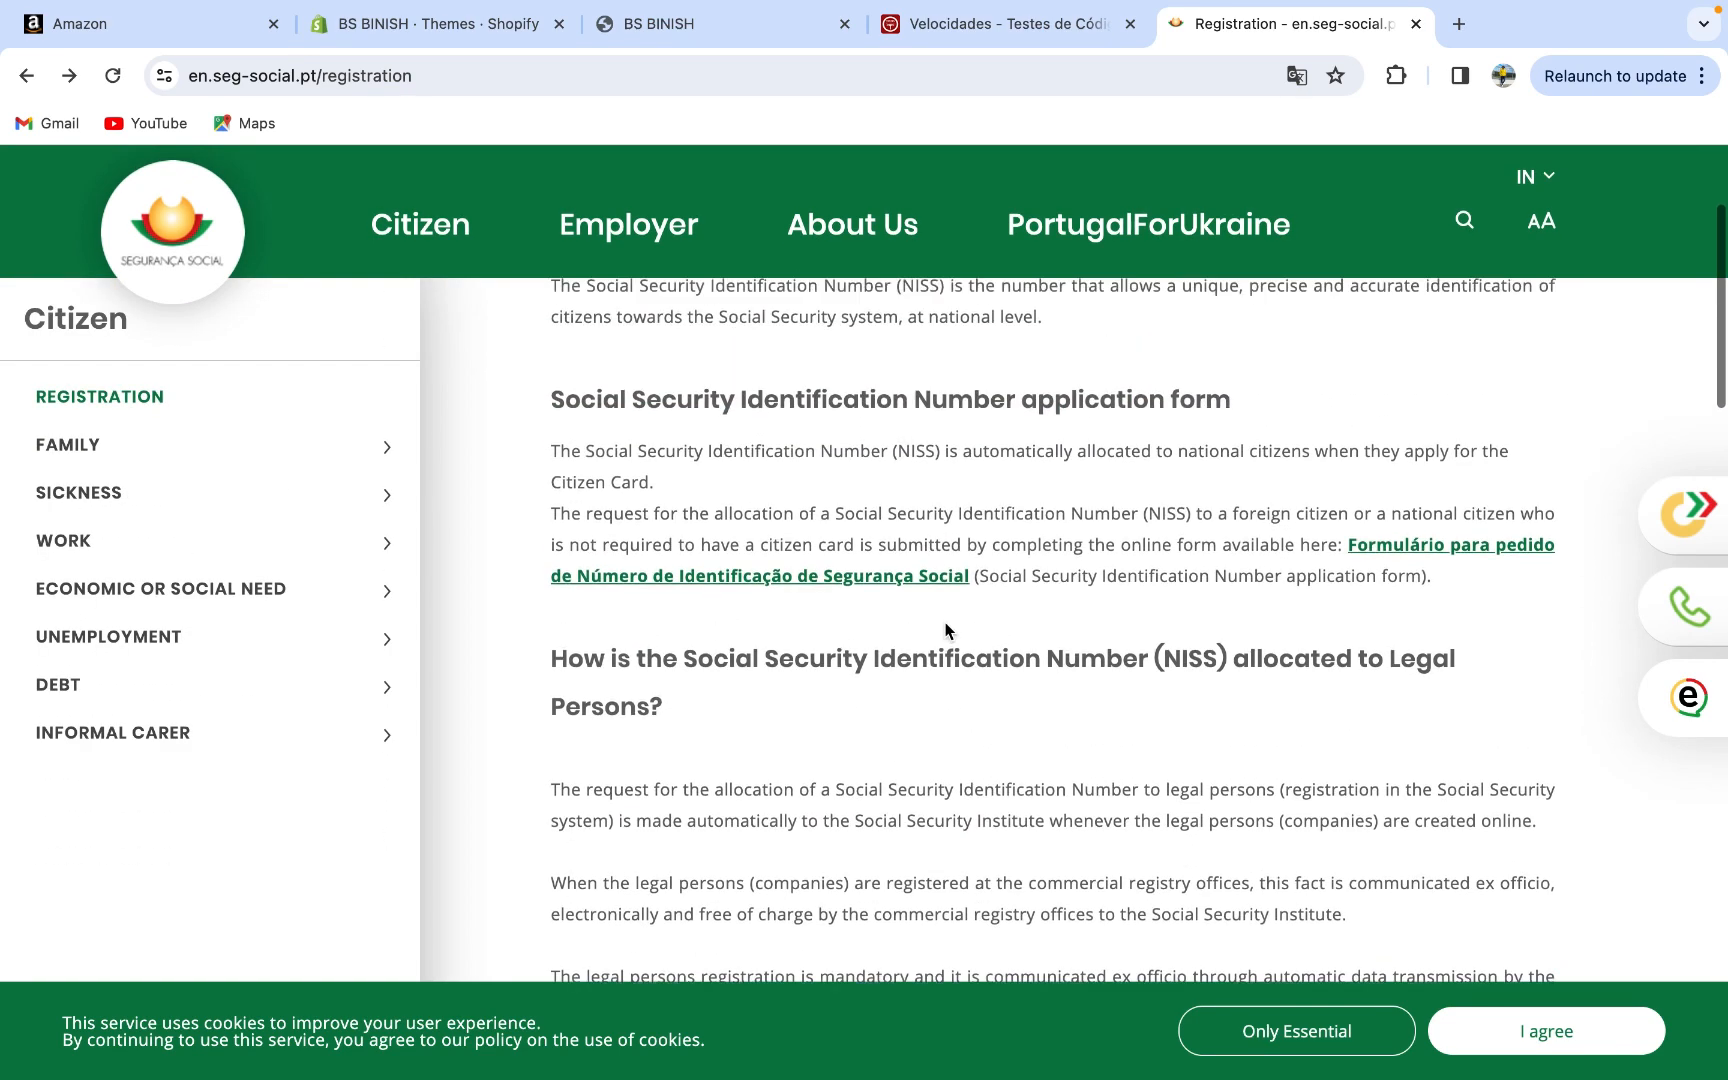
scroll(945, 630, "down", 5)
scroll(945, 628, "up", 4)
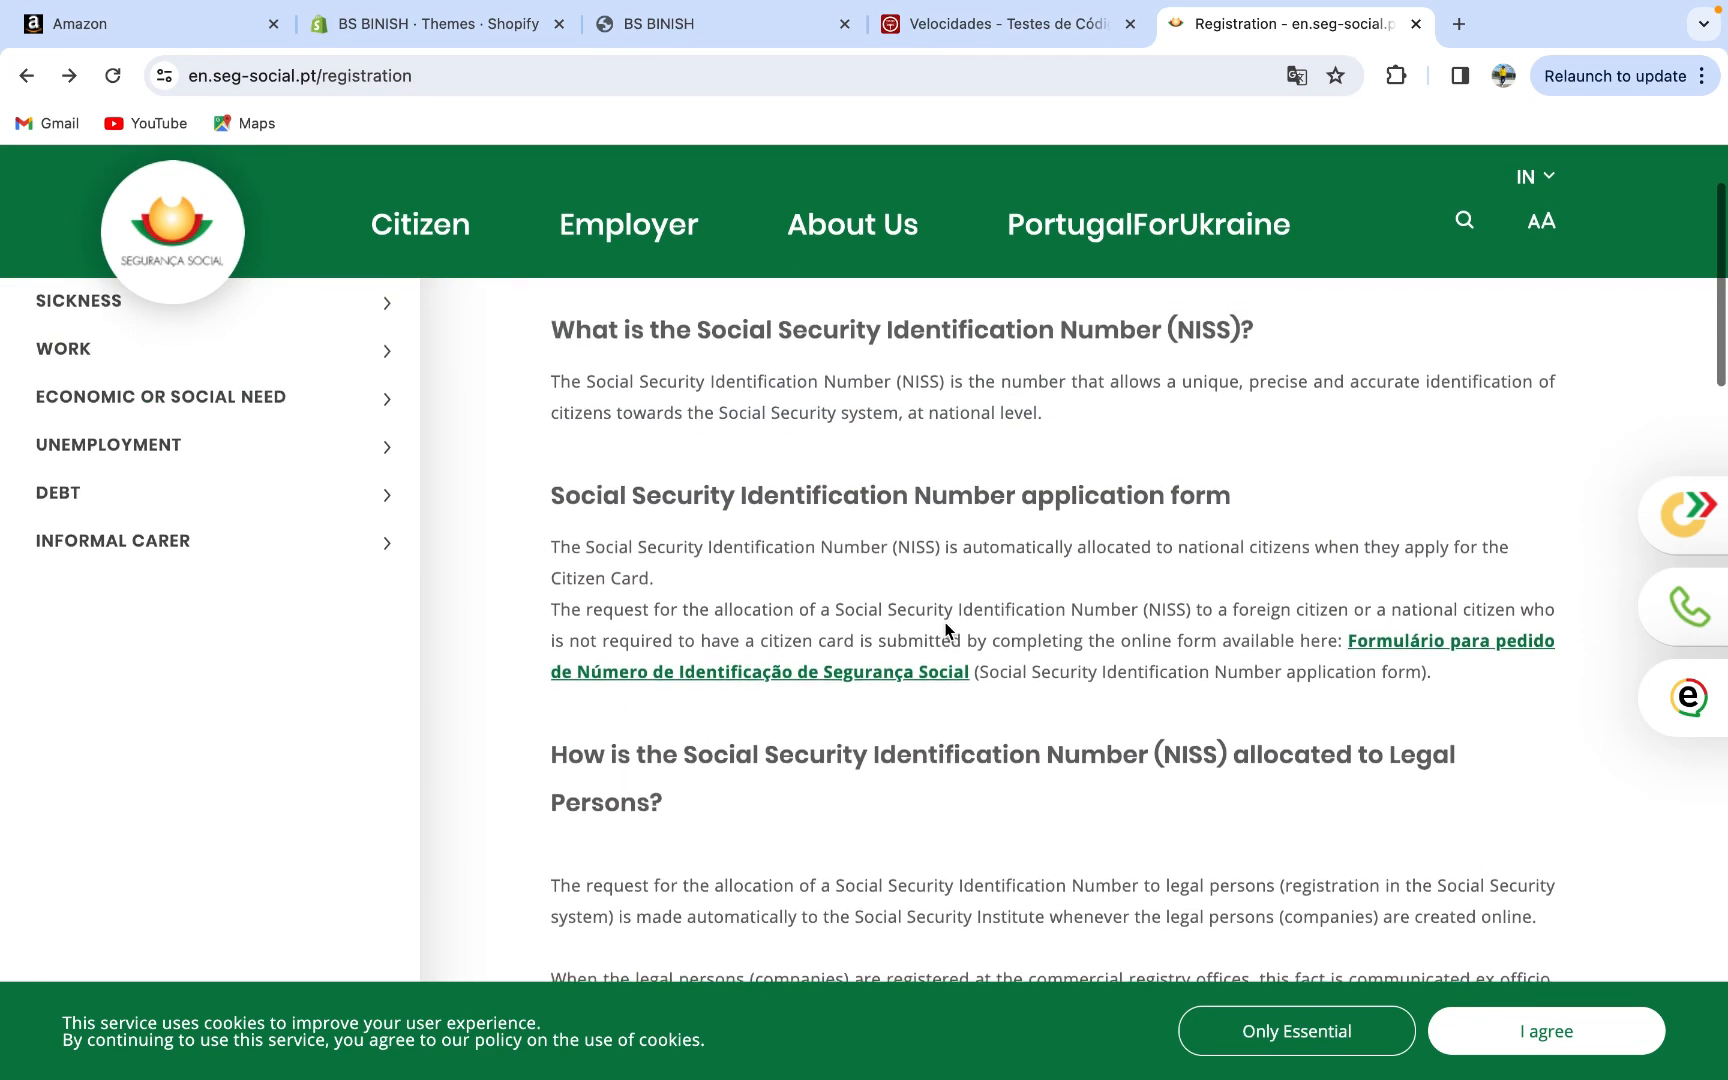
scroll(945, 628, "down", 5)
scroll(947, 629, "up", 4)
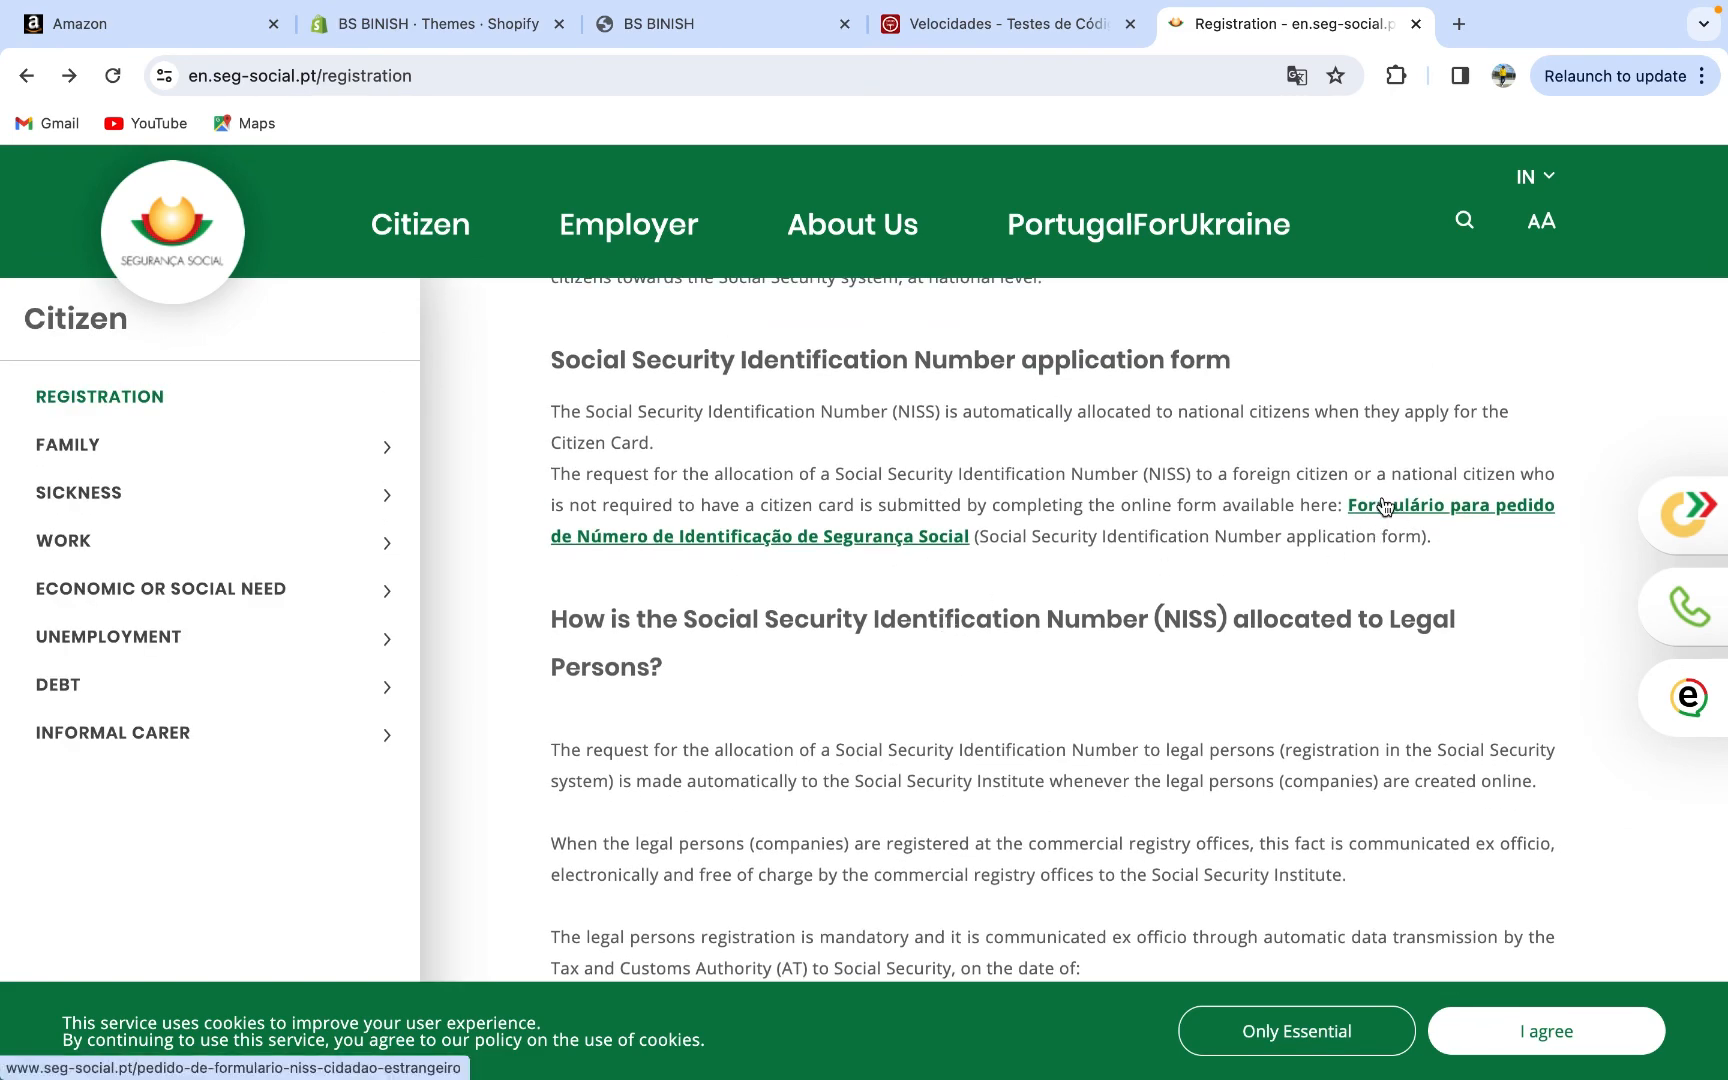
left_click(888, 538)
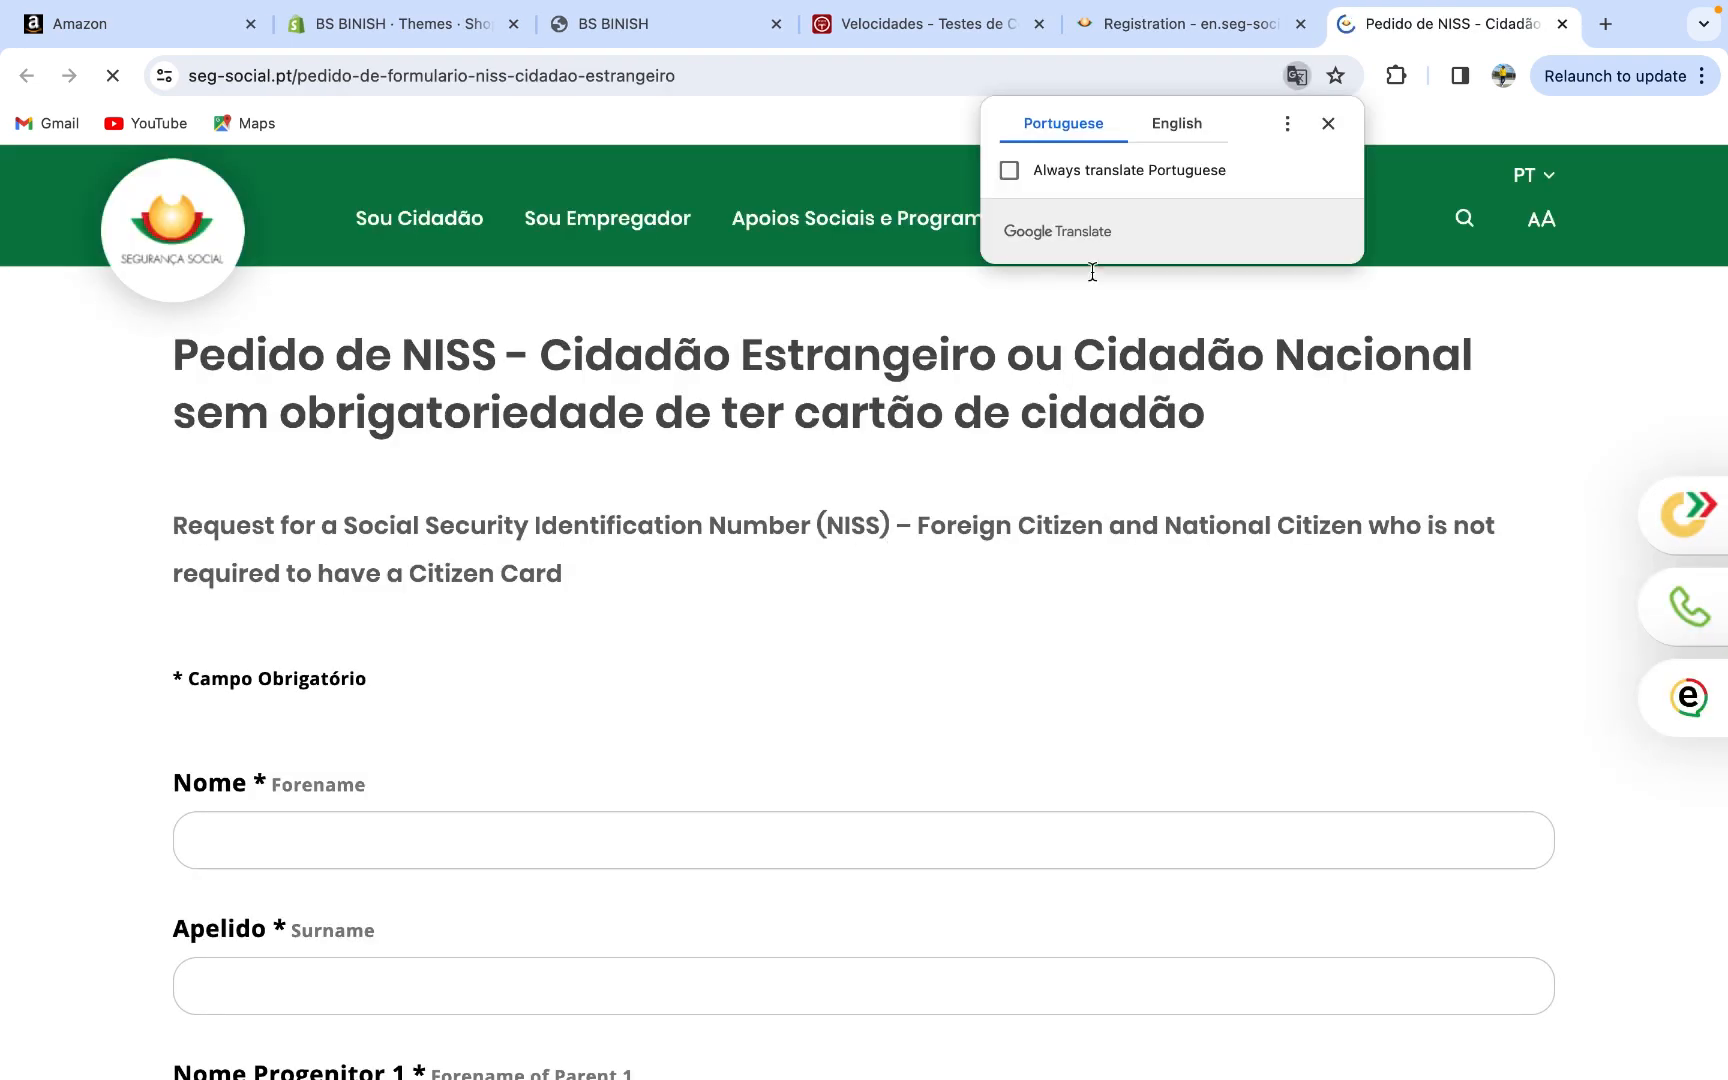
Step: Translate the NISS form page into English and go to the empty Nome field
left_click(1177, 127)
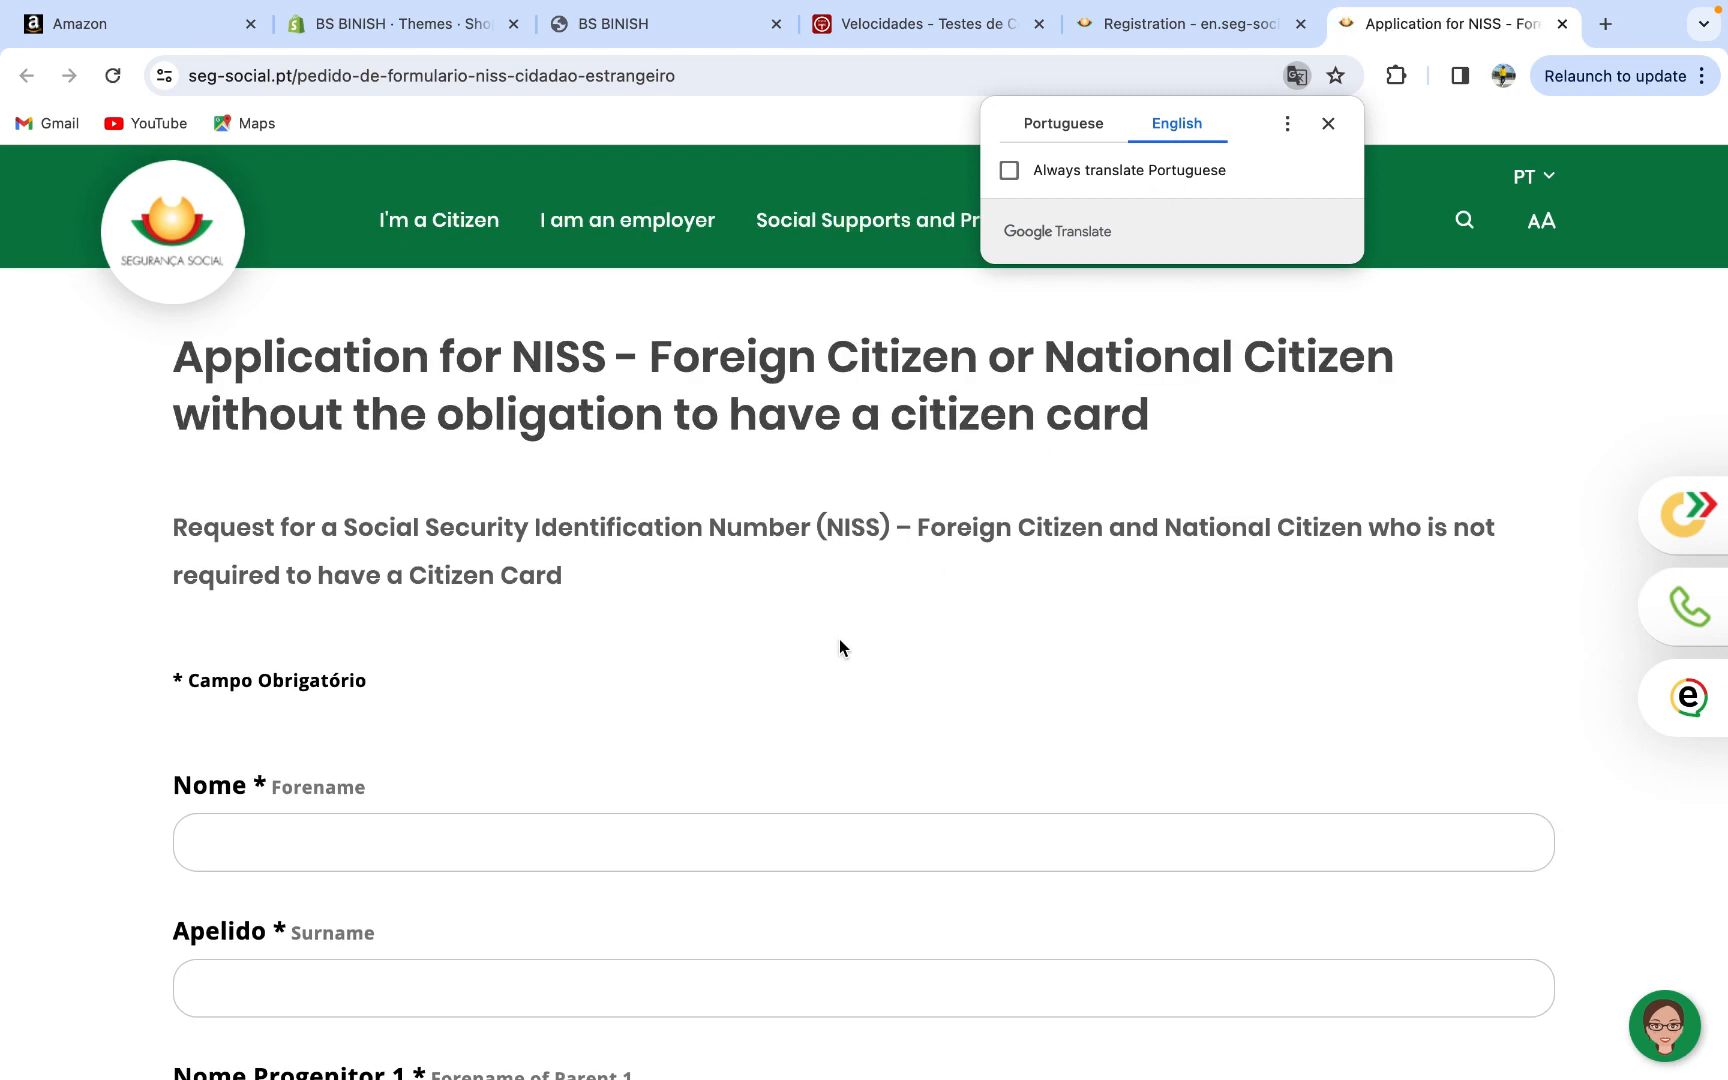
scroll(838, 639, "down", 1)
scroll(838, 639, "up", 1)
scroll(839, 640, "down", 5)
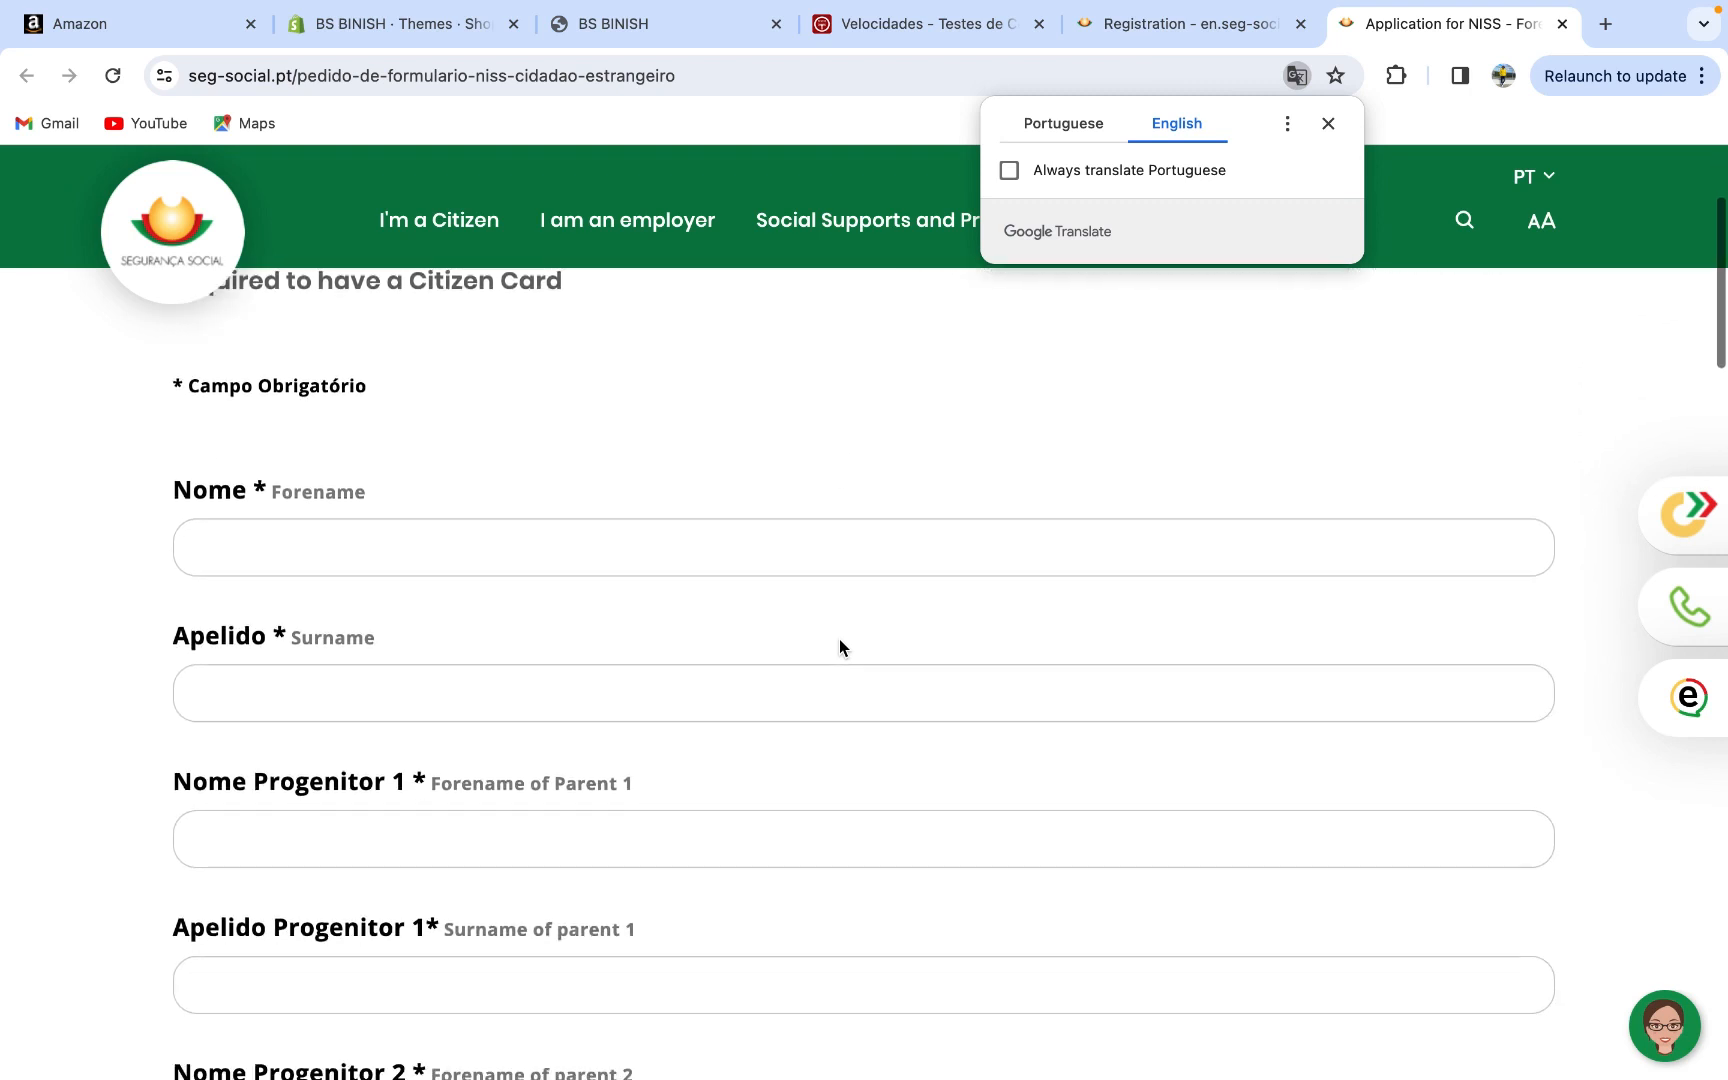
scroll(838, 639, "down", 1)
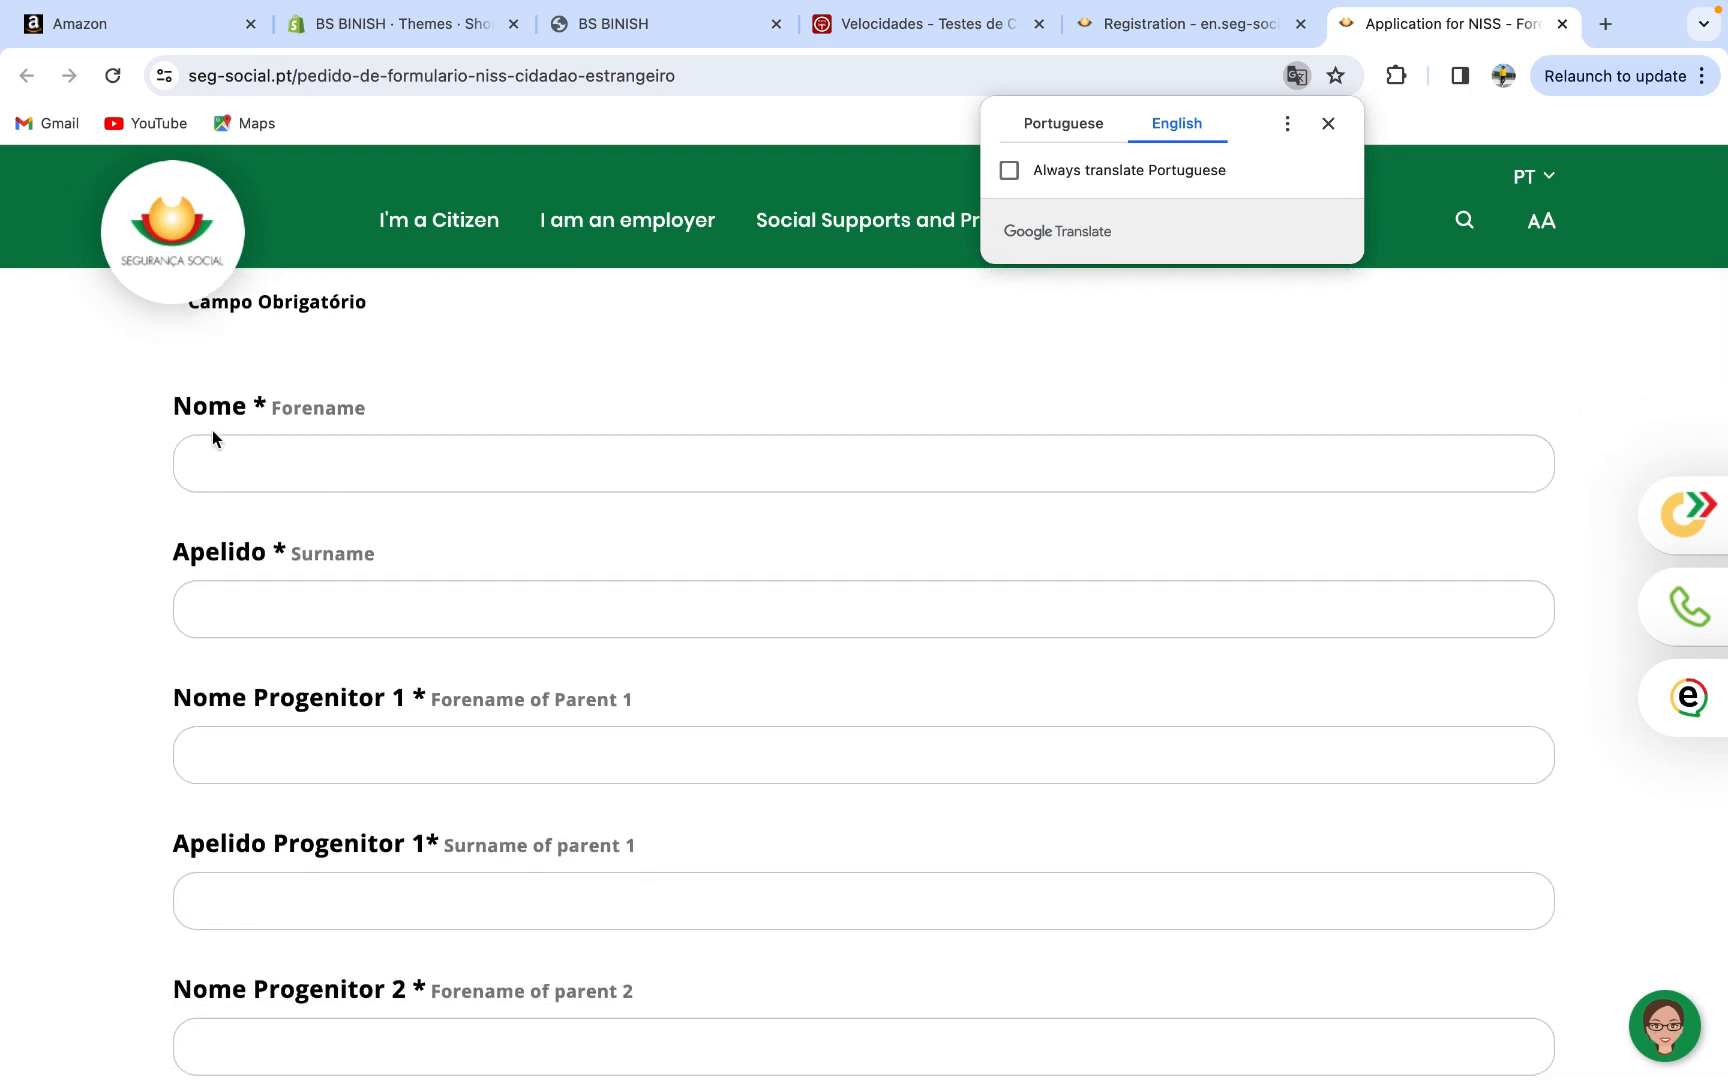
left_click(302, 465)
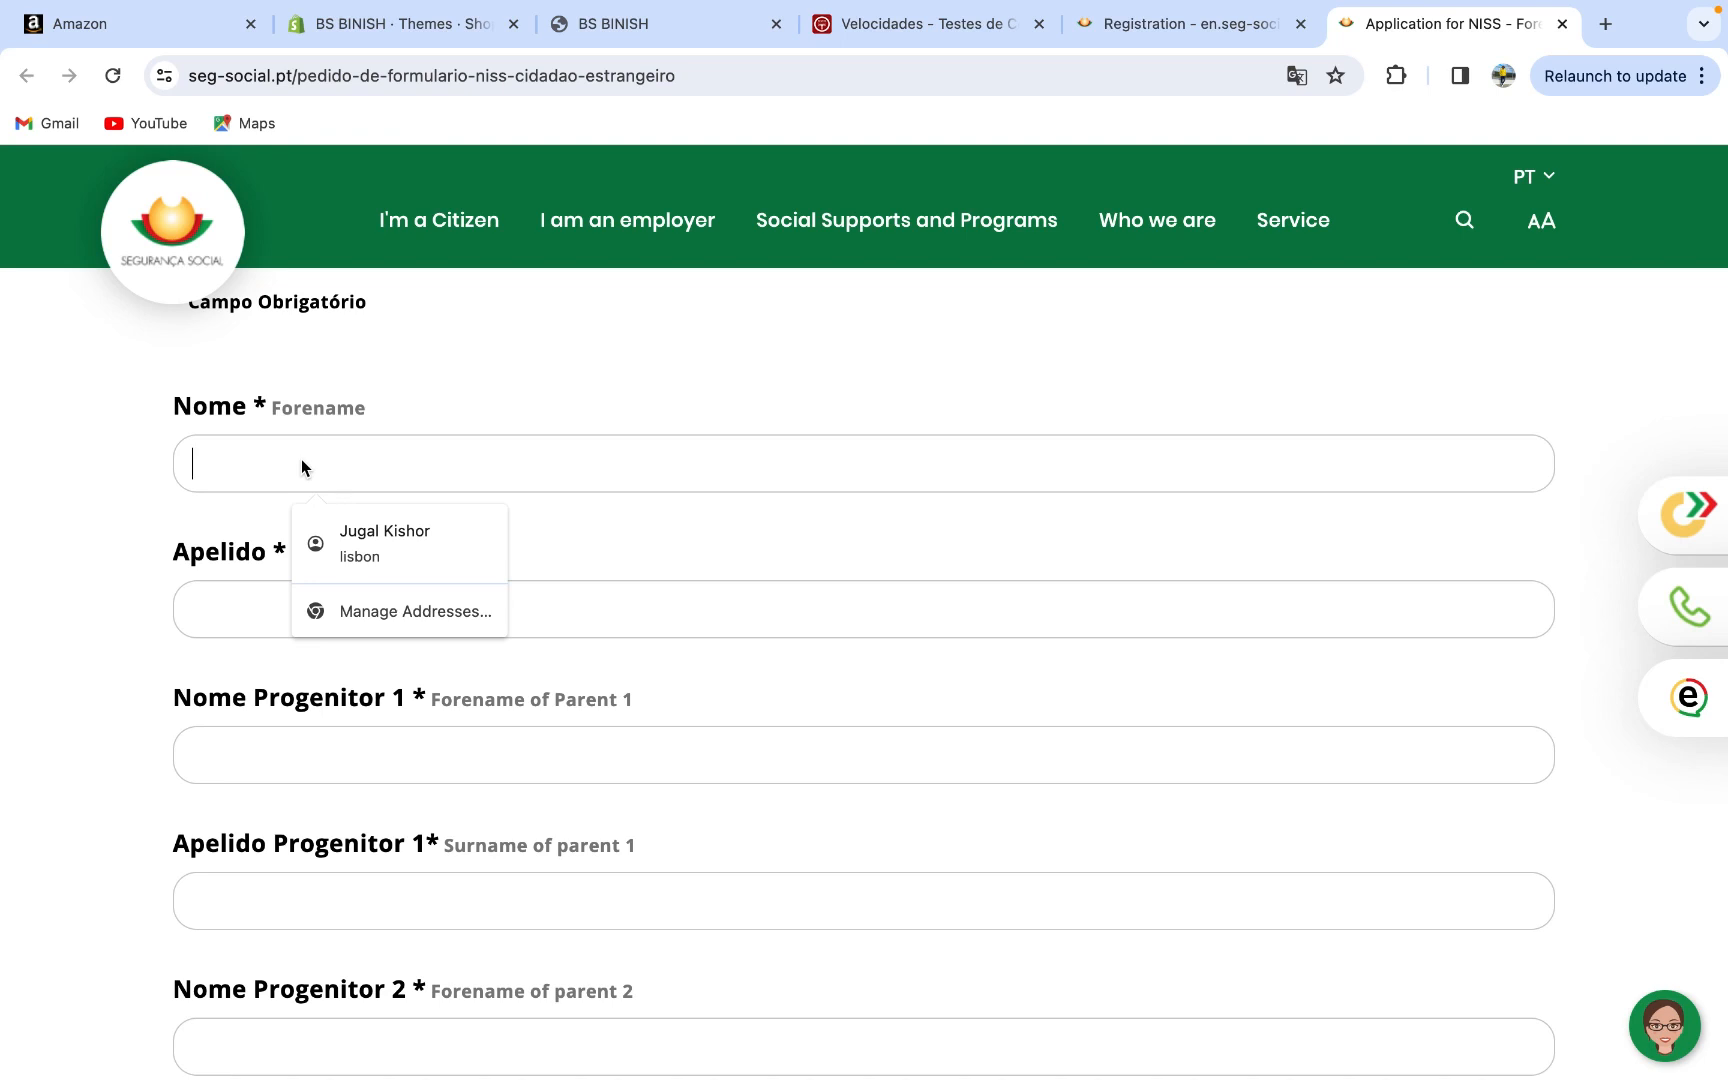
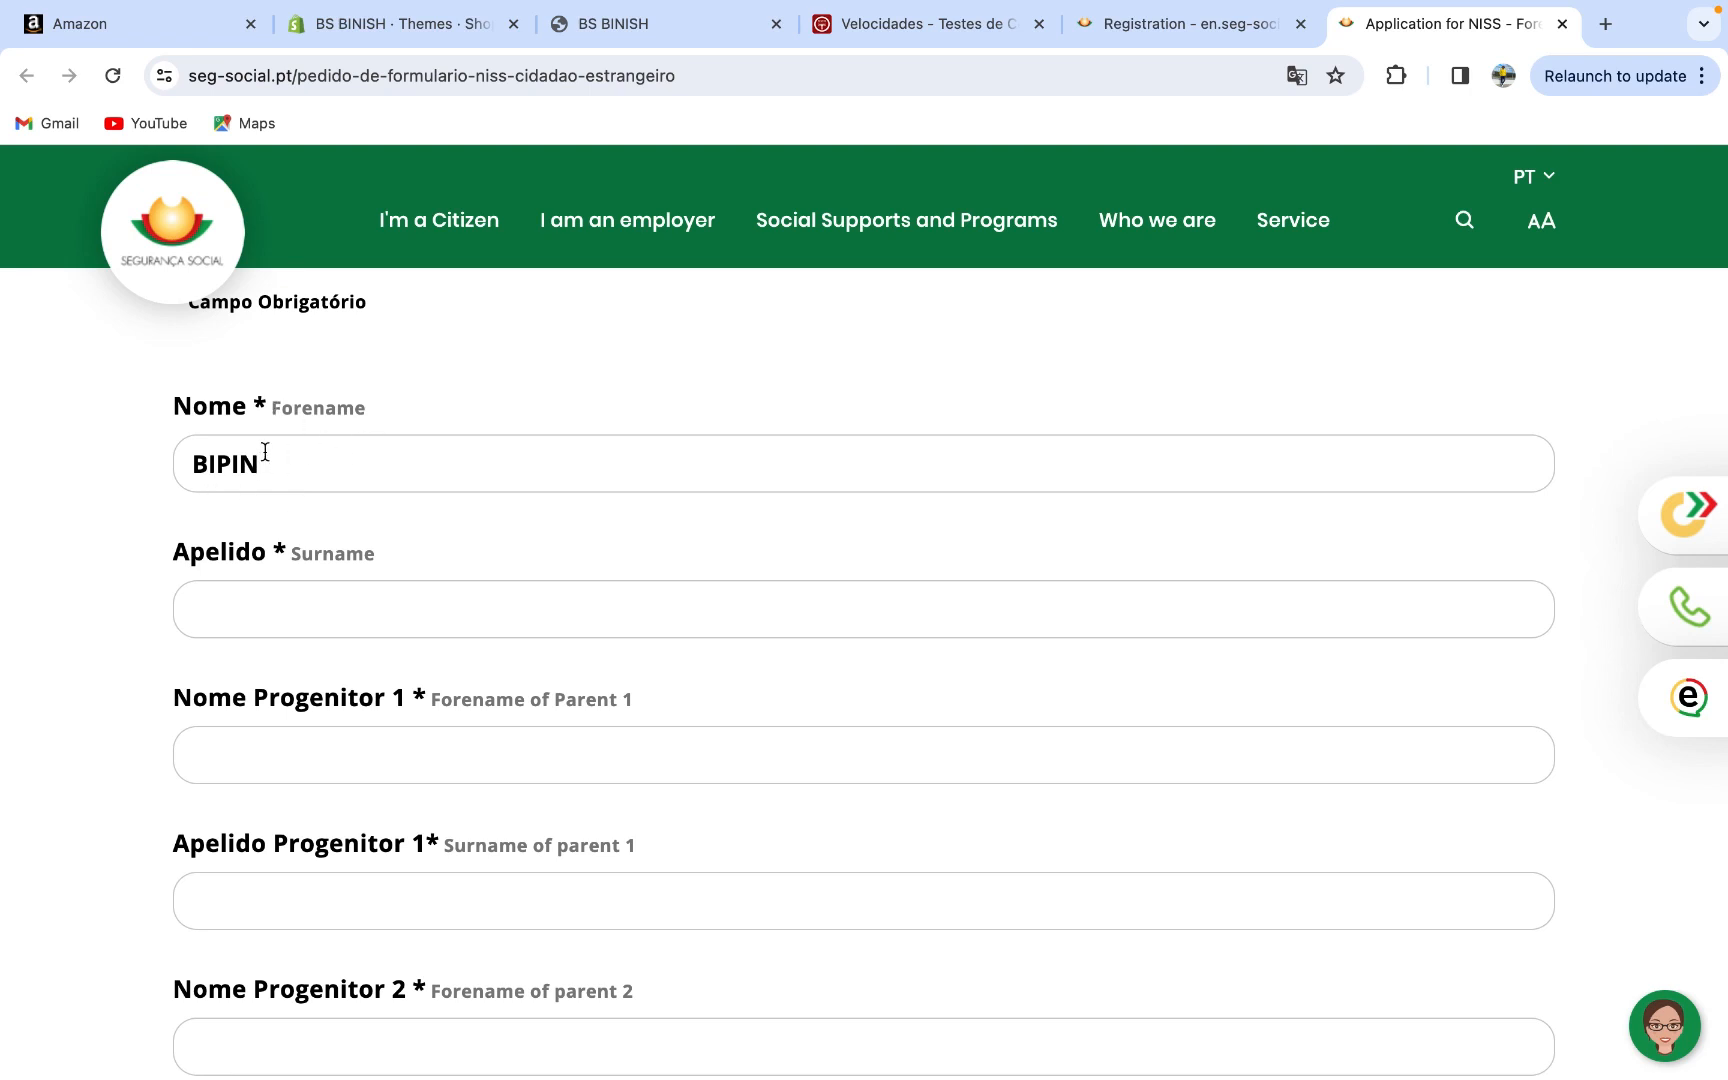
Step: Enter the applicant's forename in Nome and surname in Apelido
left_click(298, 617)
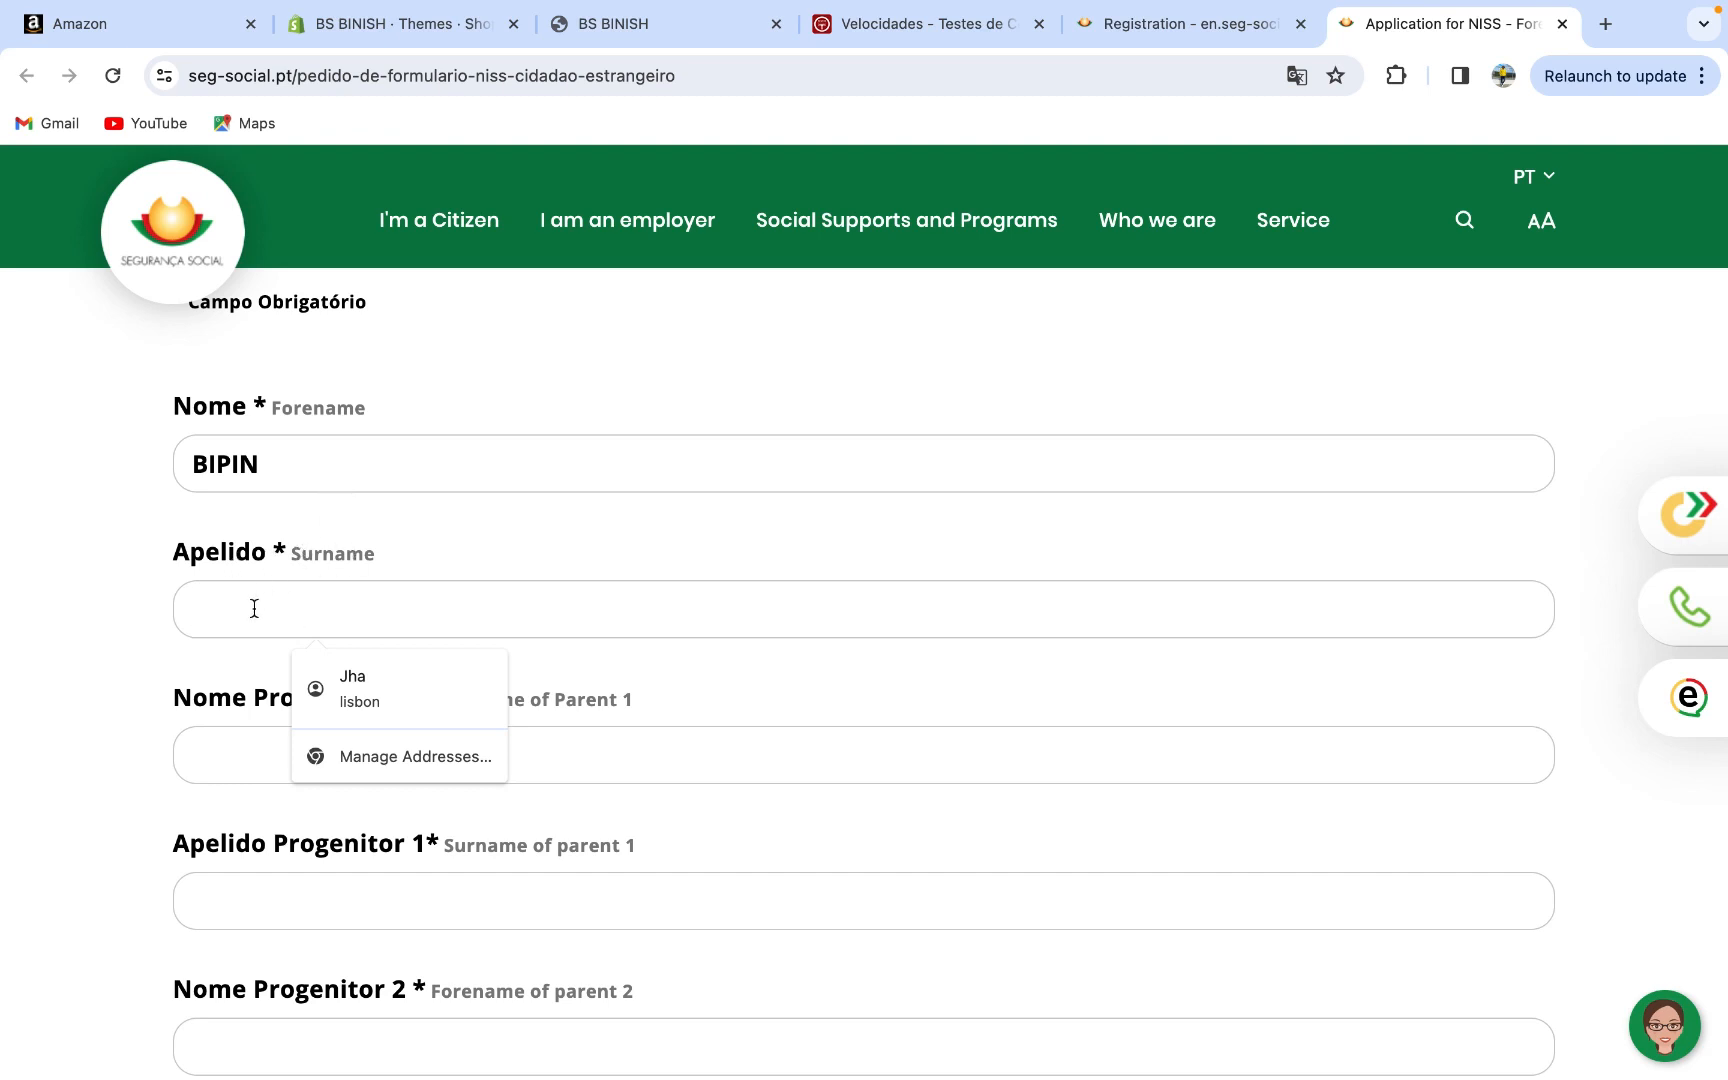
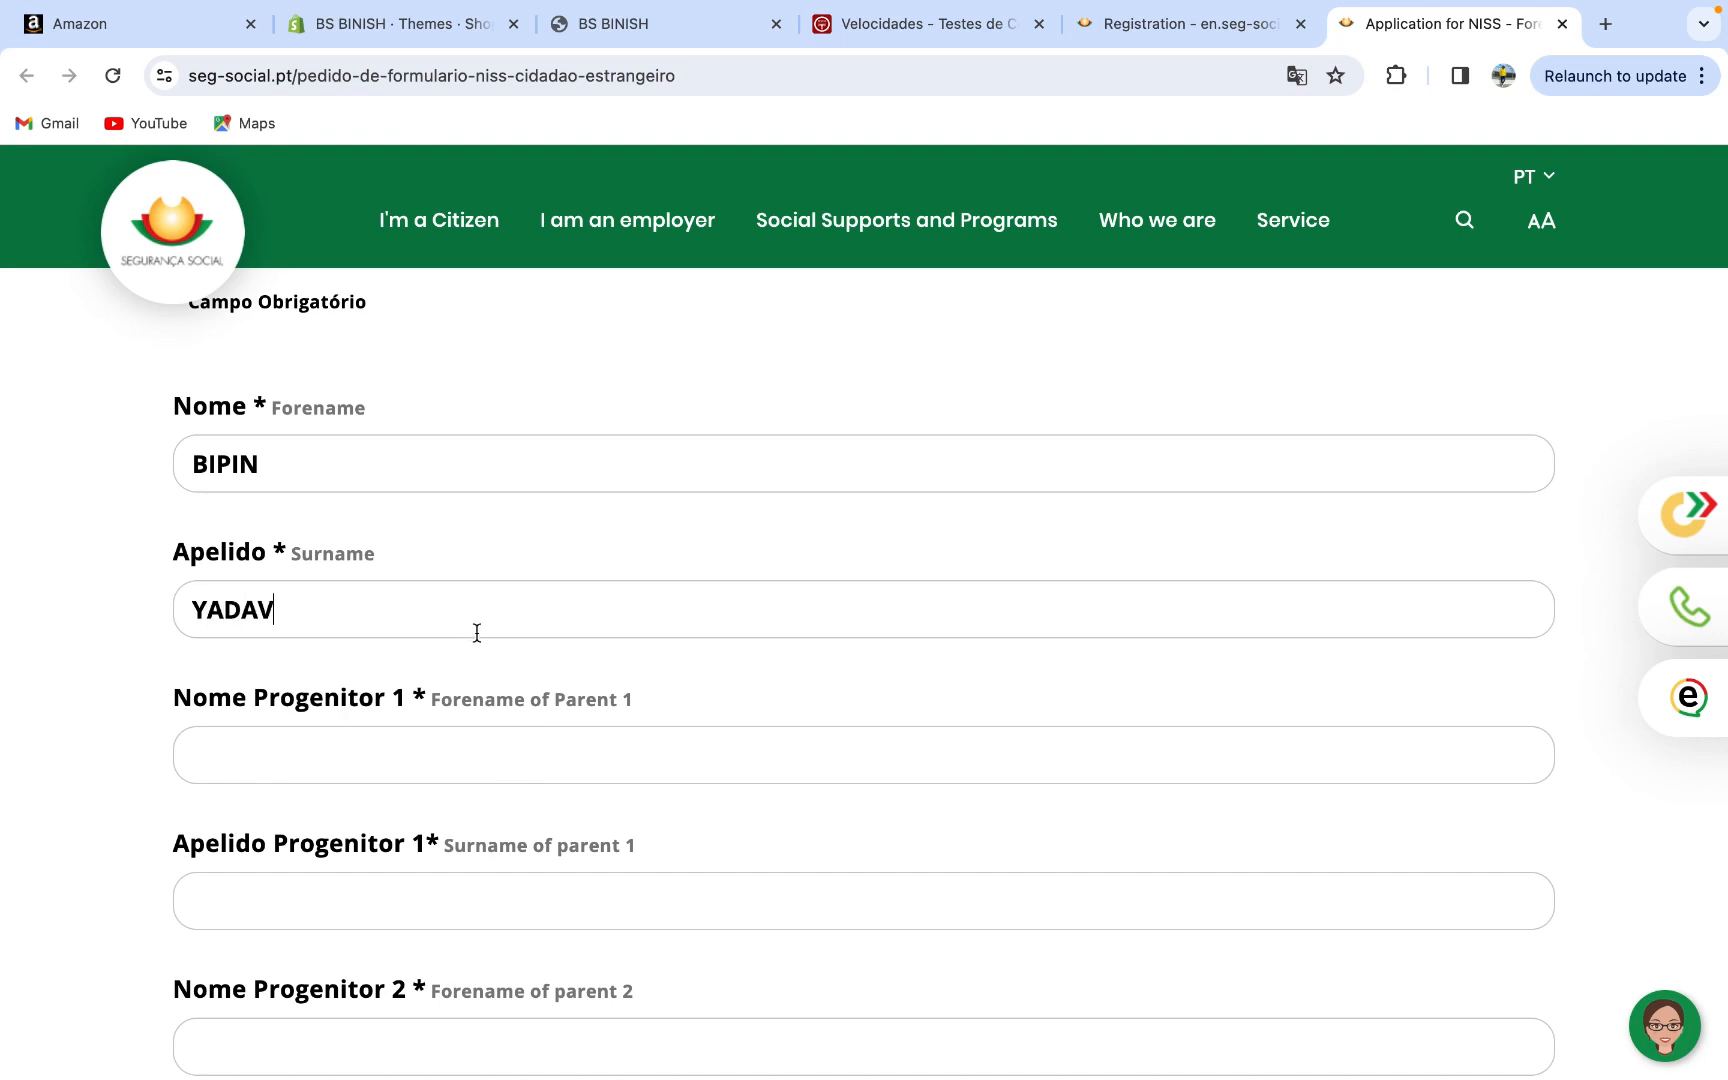
Step: Enter parent 1's forename and surname in the Progenitor 1 fields
scroll(477, 633, "down", 3)
scroll(477, 633, "down", 1)
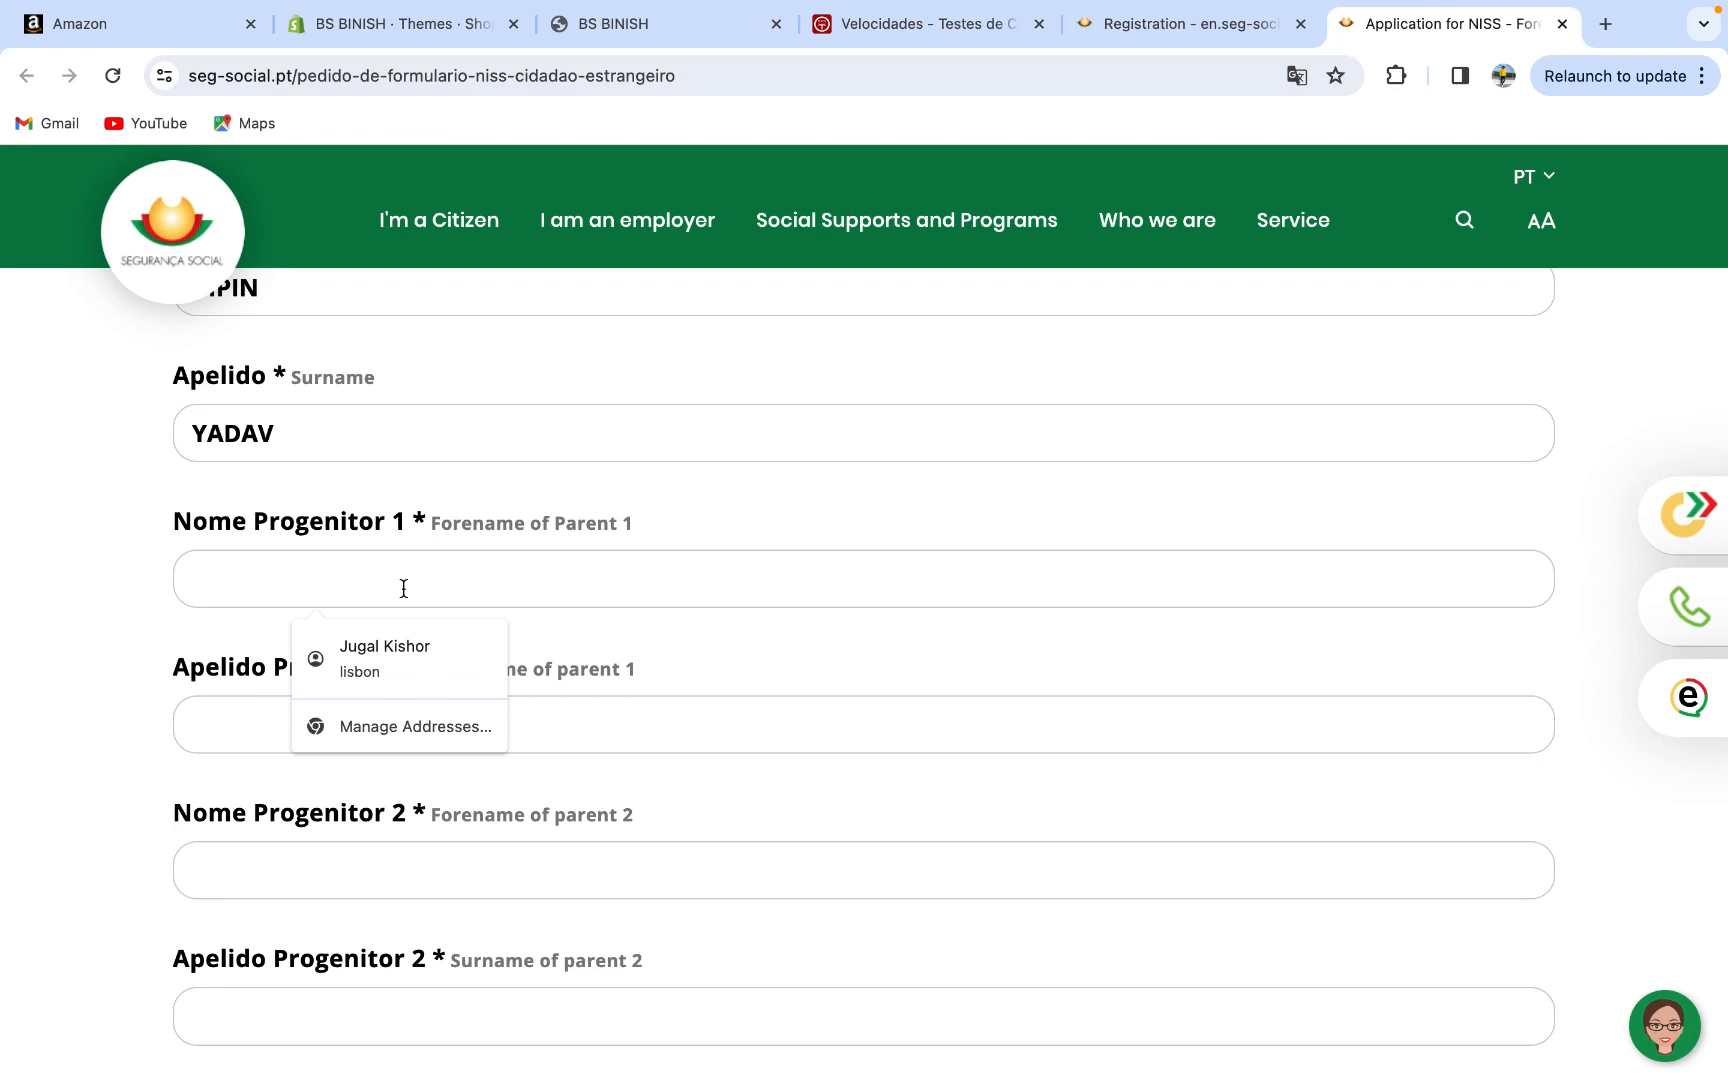
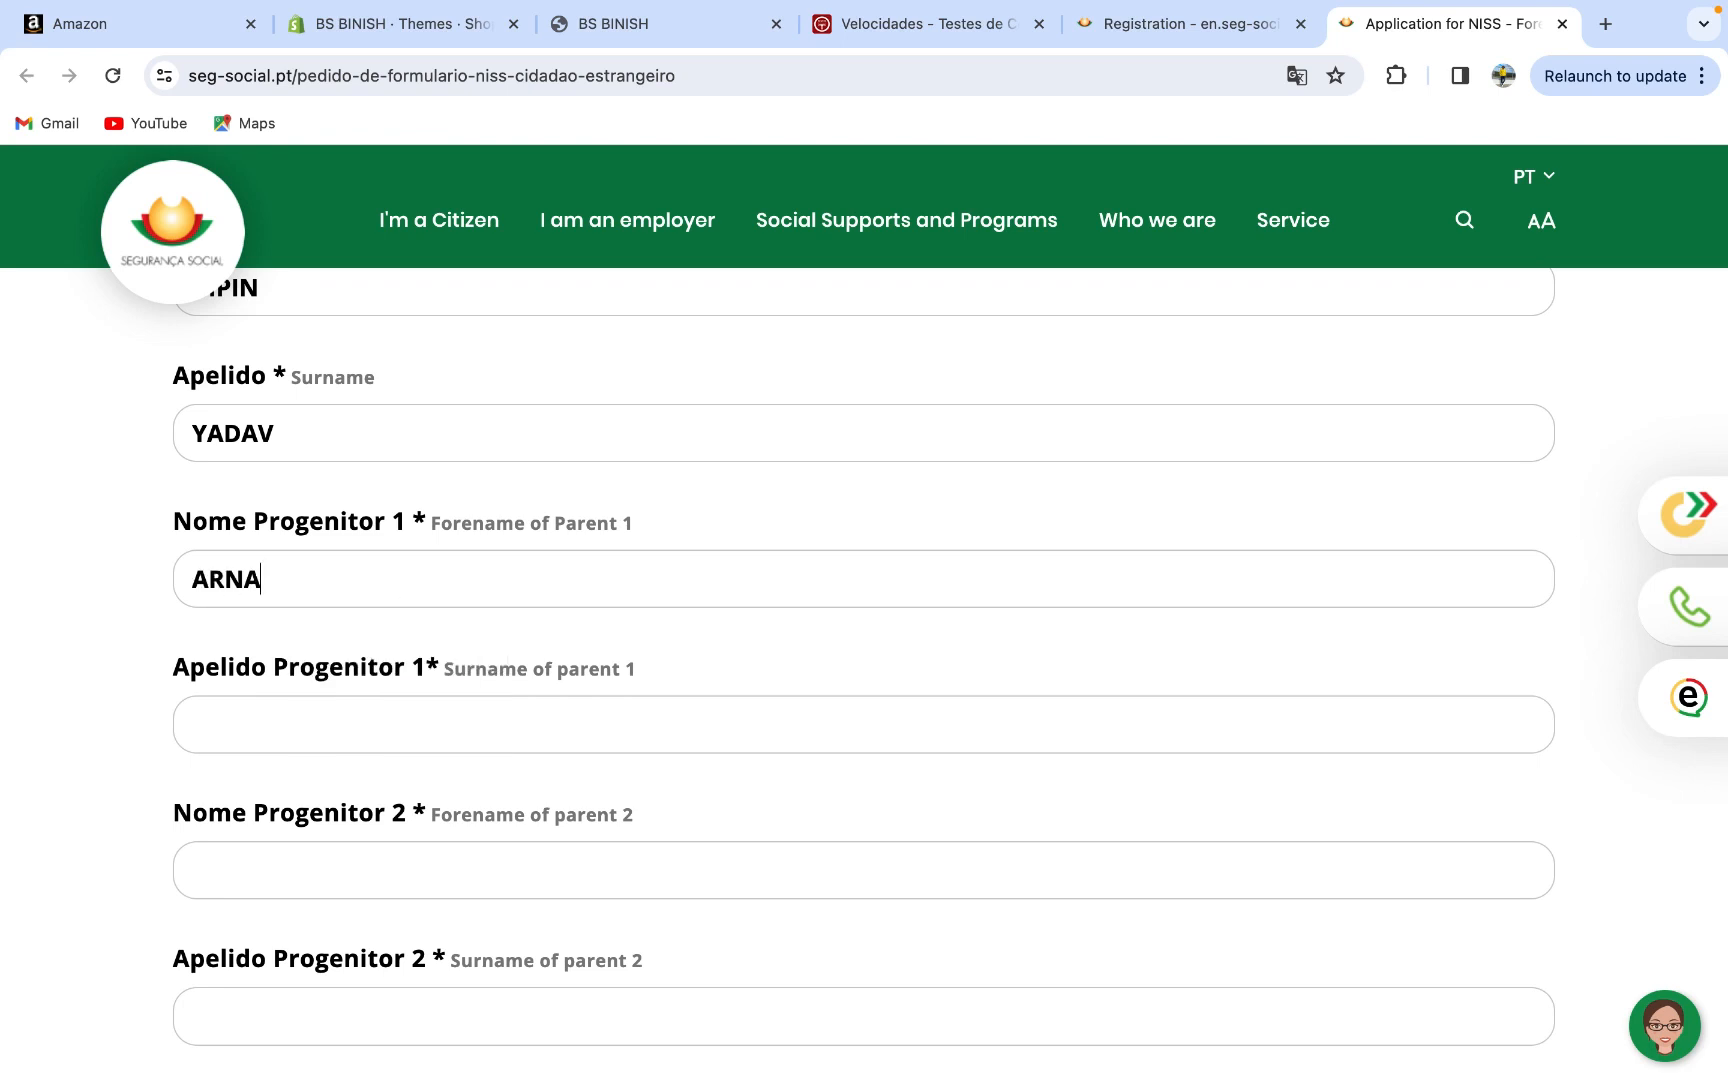
left_click(286, 728)
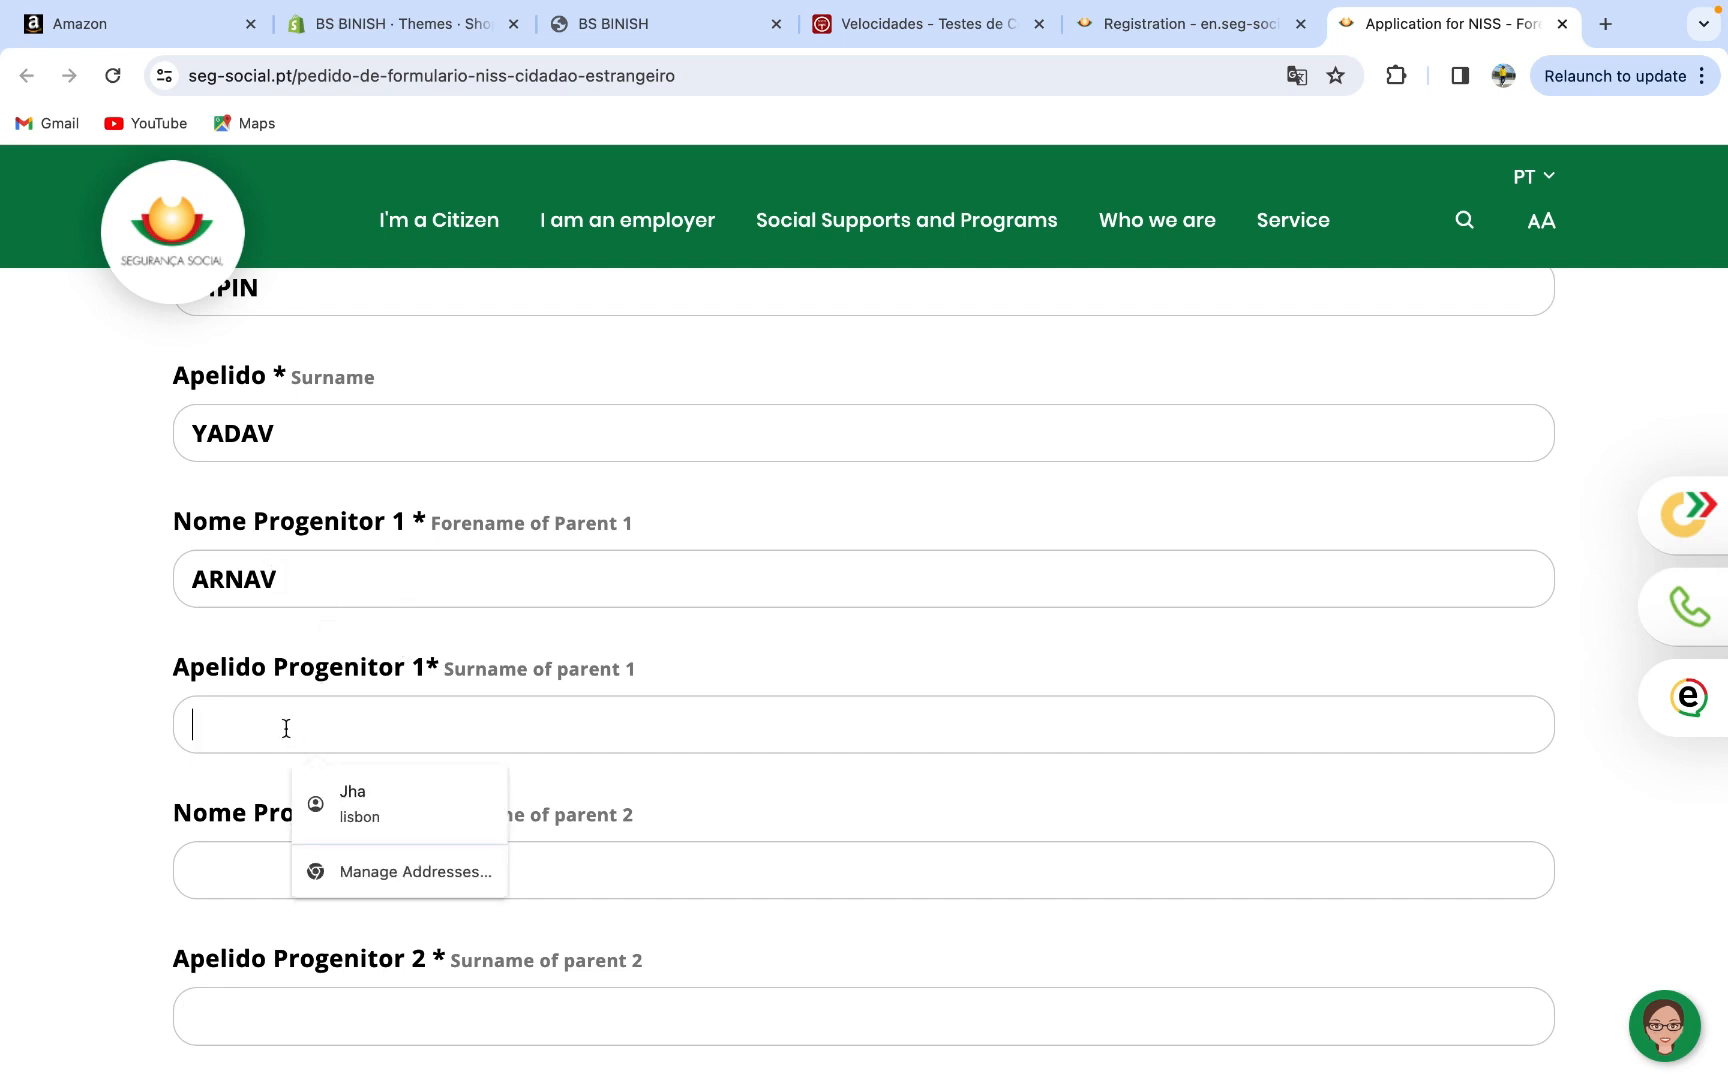
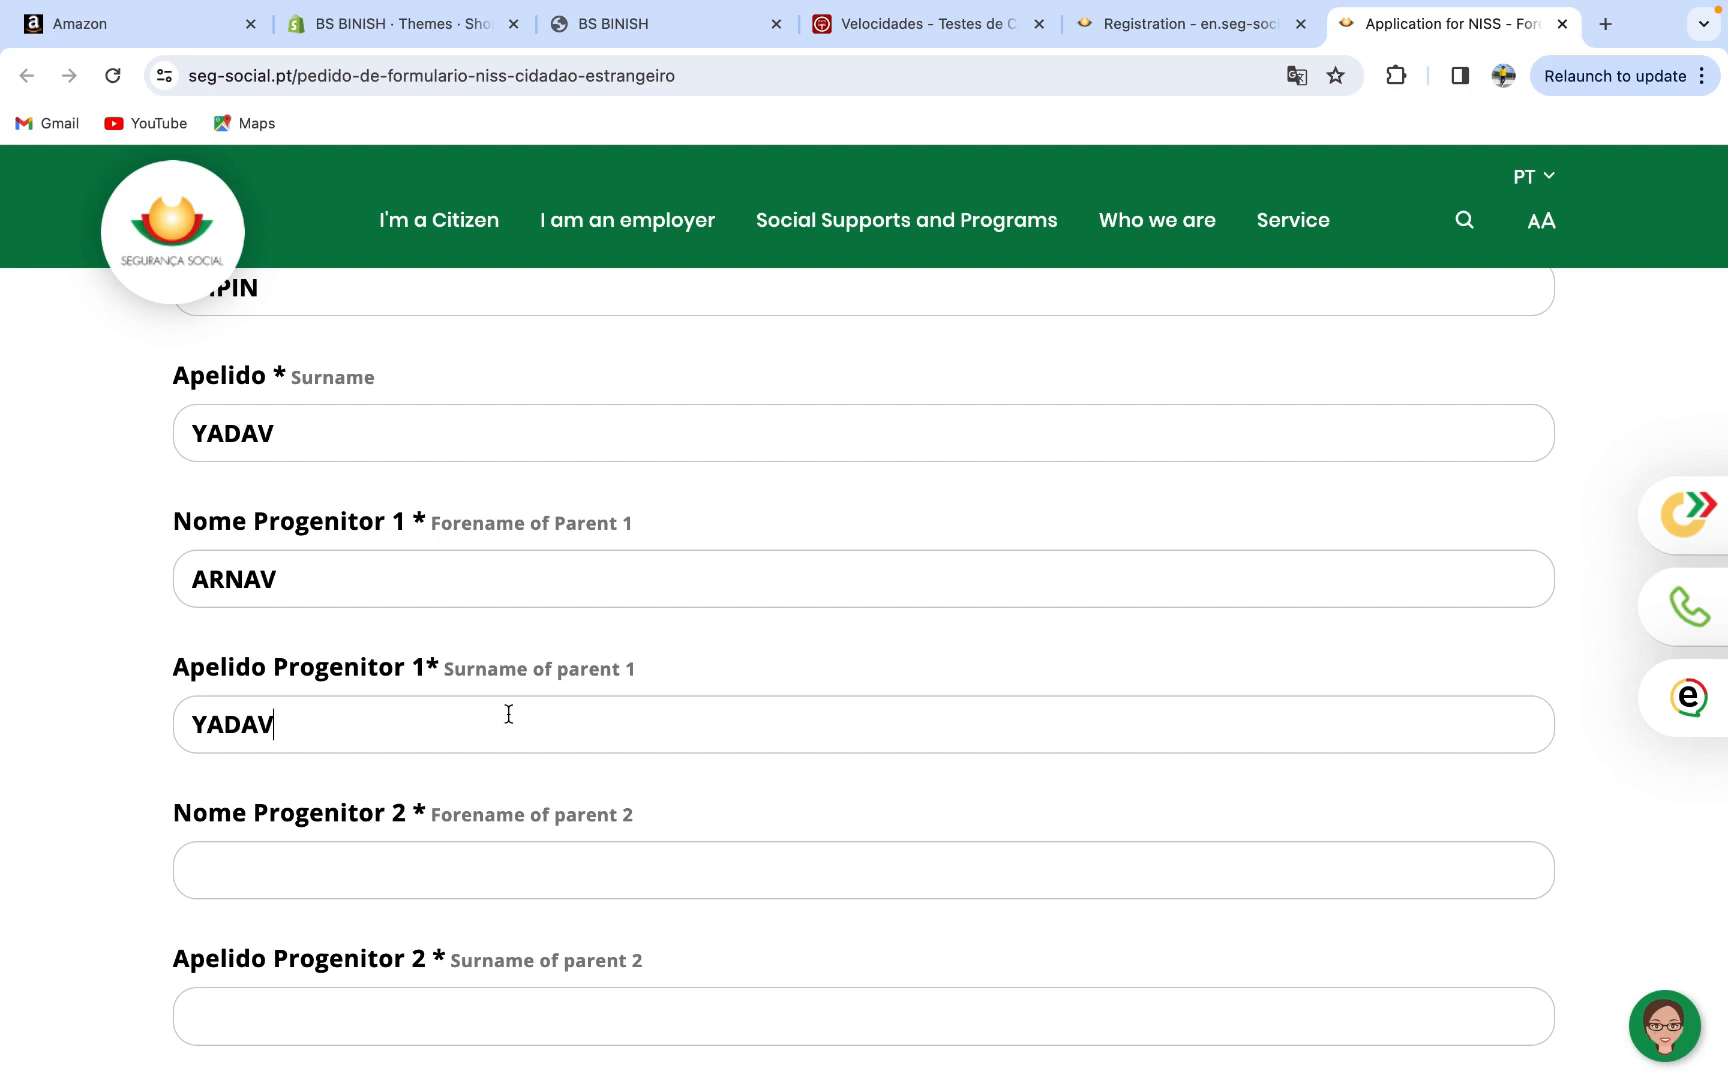
scroll(575, 636, "down", 3)
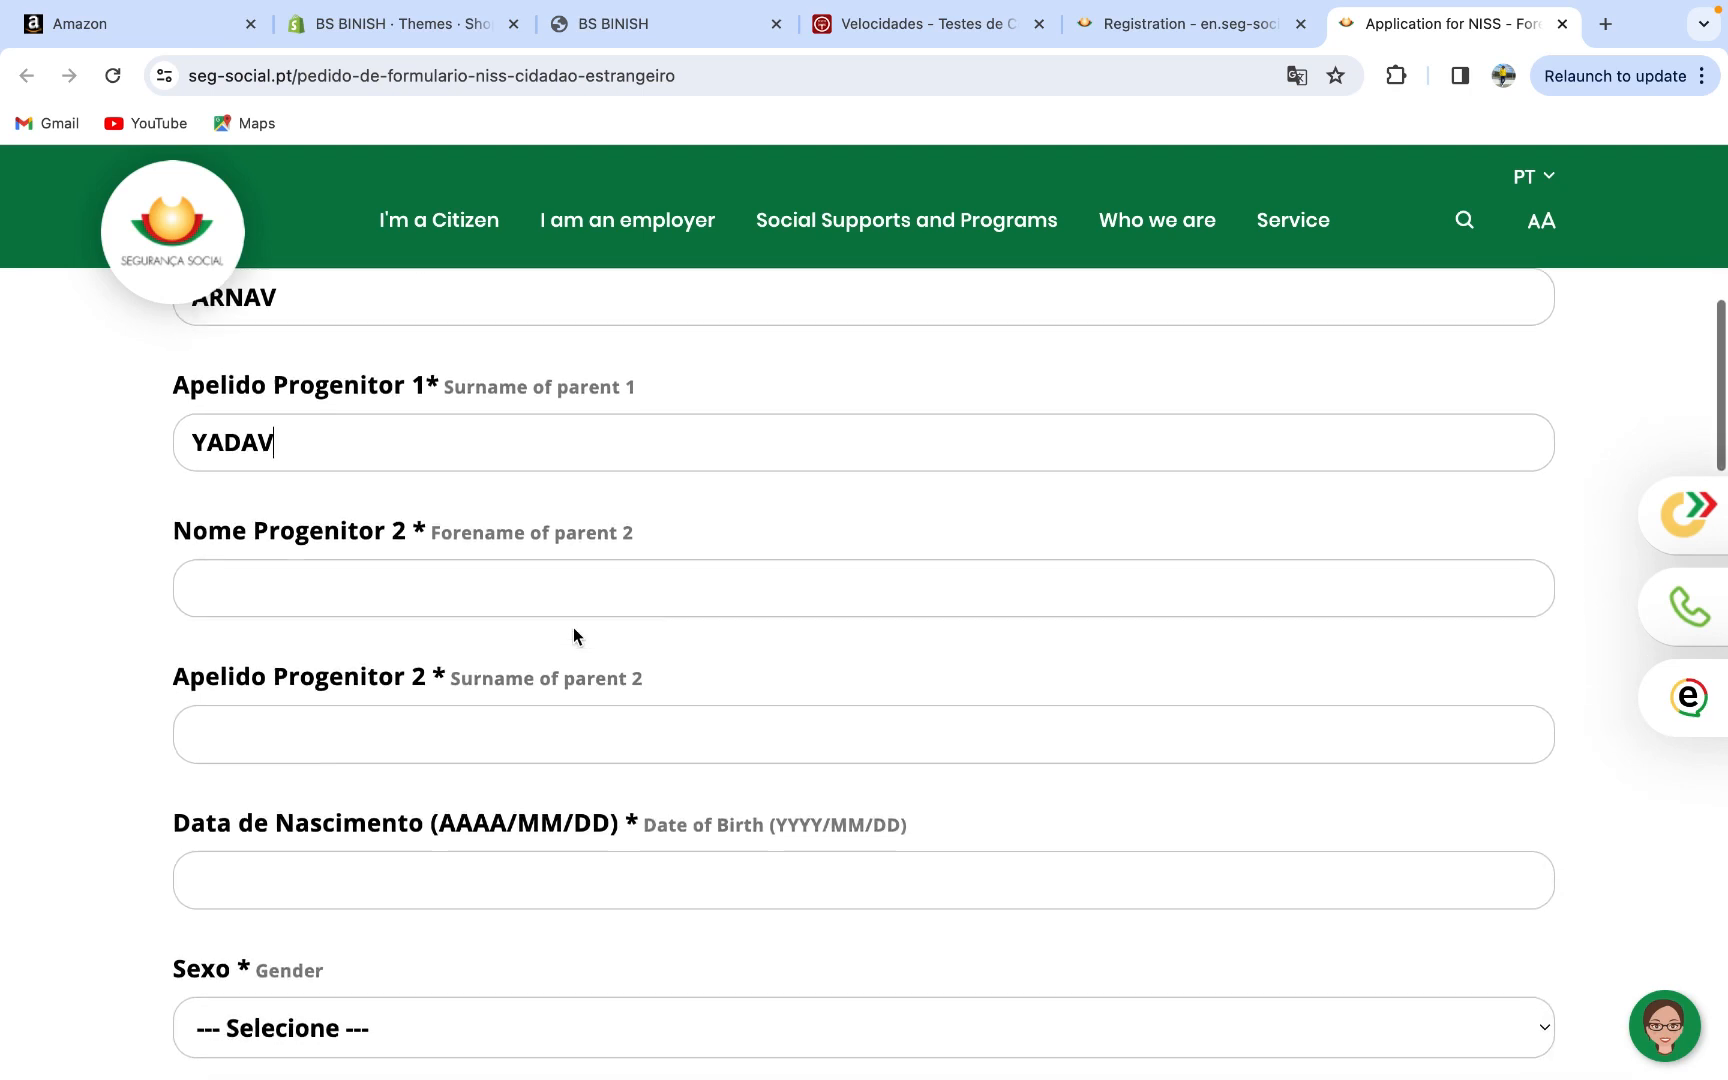
Step: Enter parent 2's forename and surname in the Nome and Apelido Progenitor 2 fields
scroll(572, 630, "down", 1)
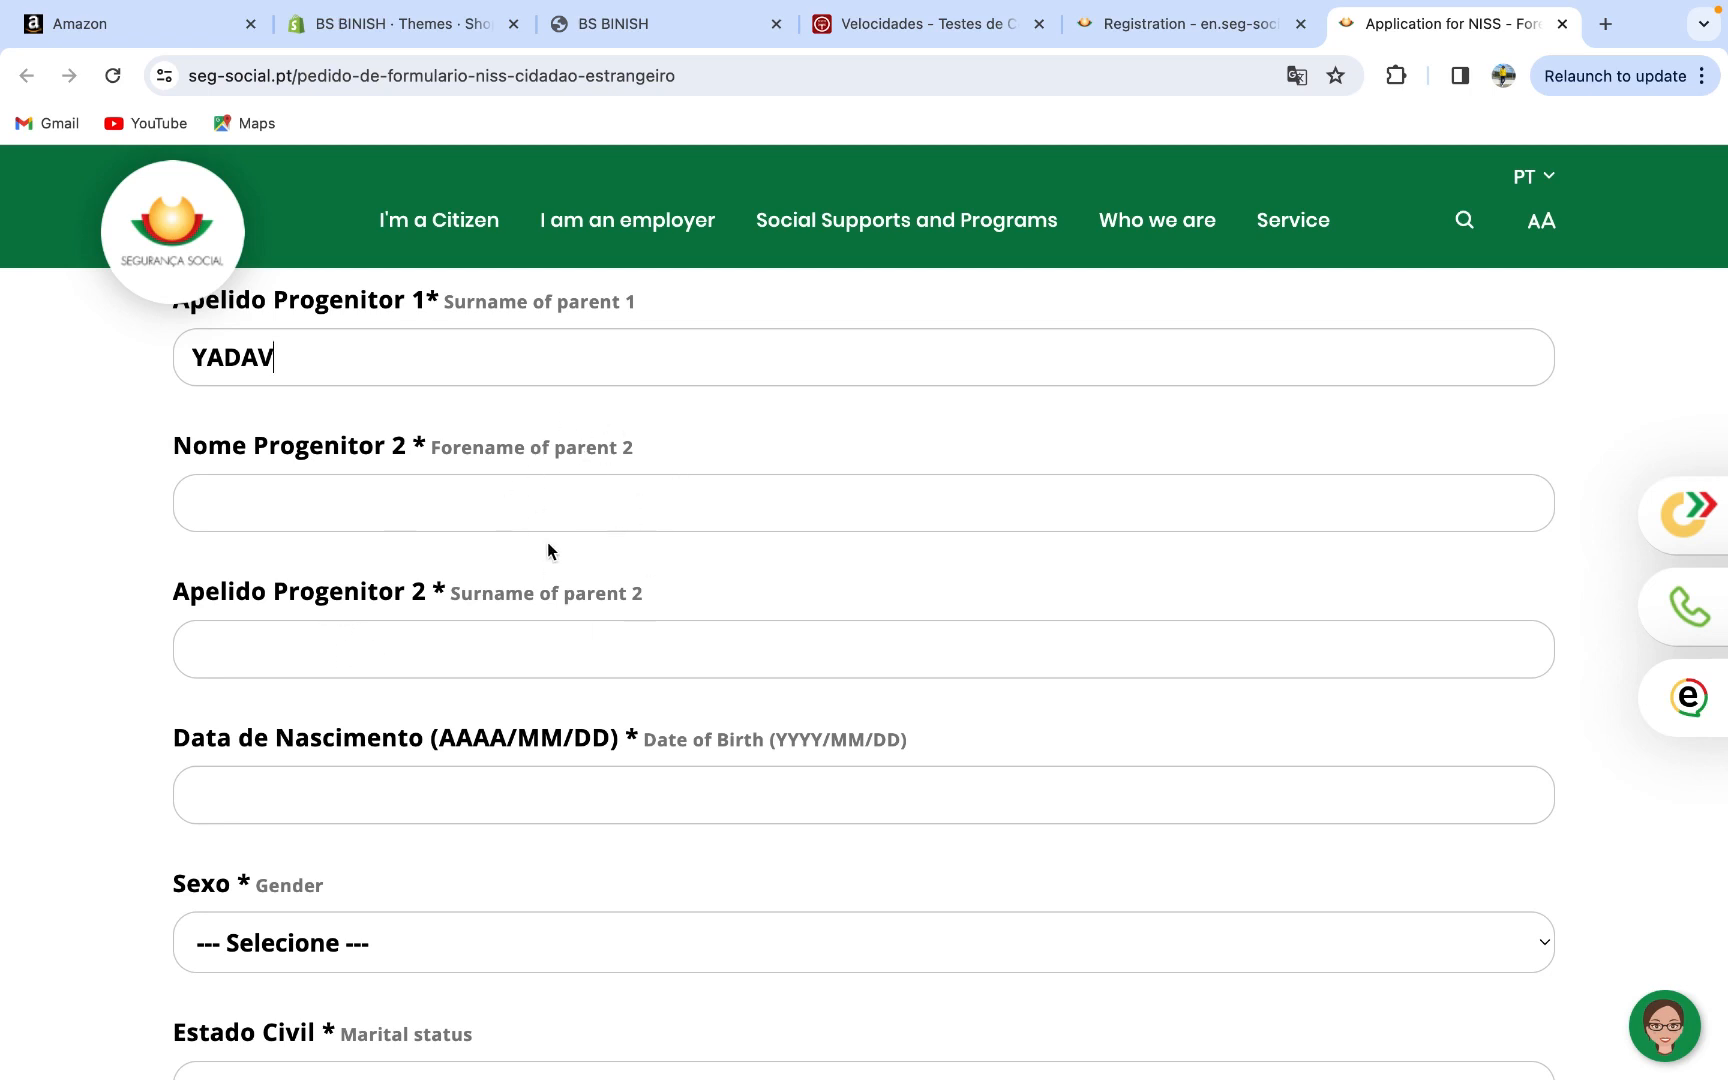
left_click(272, 500)
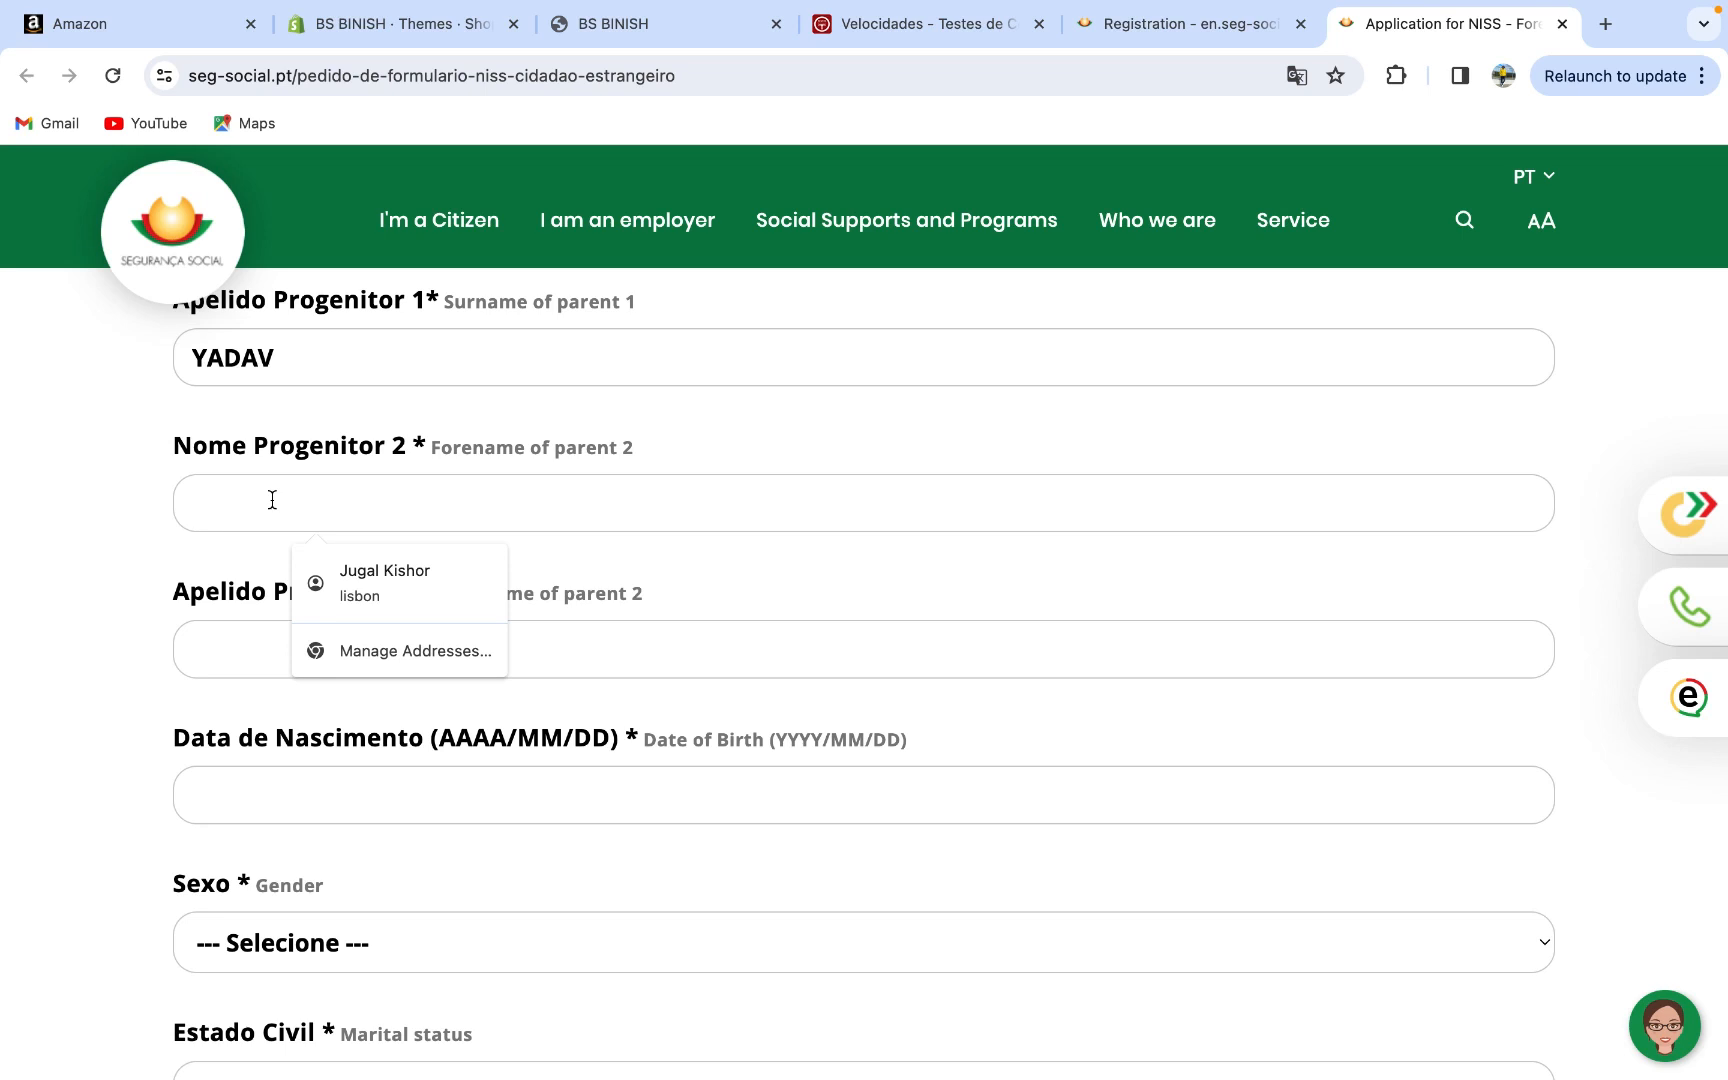
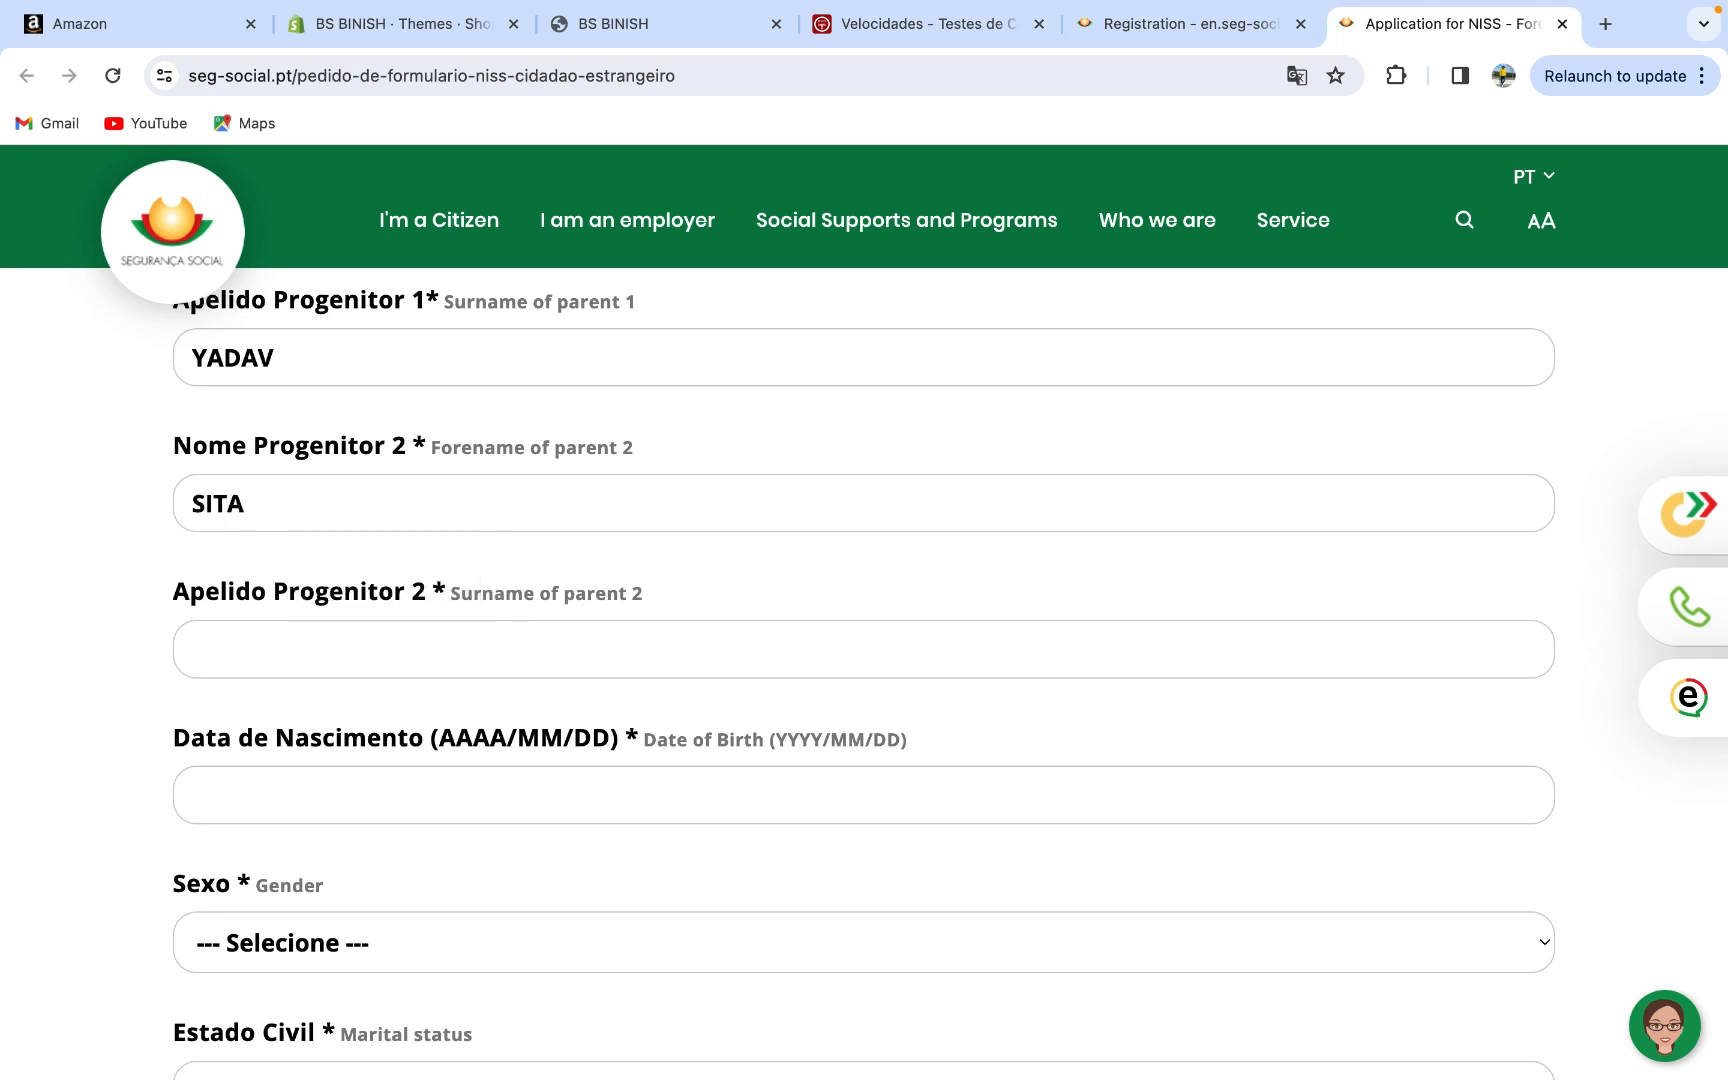
left_click(271, 663)
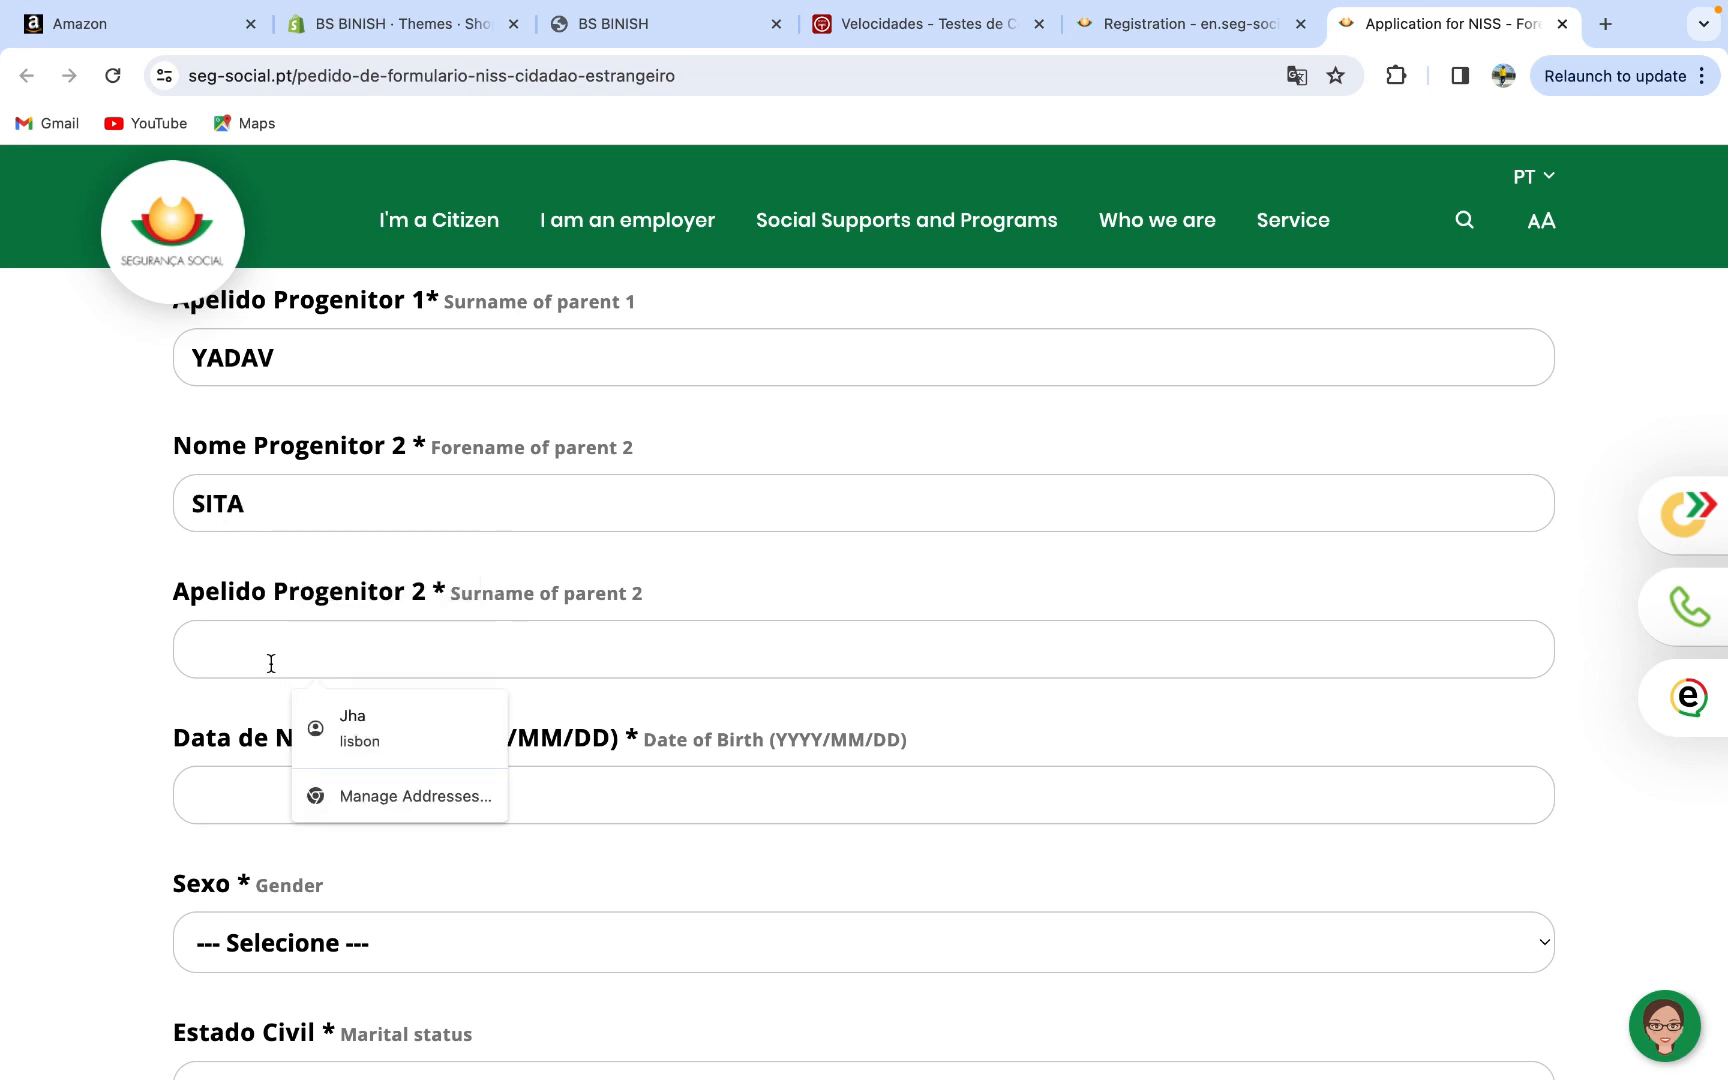
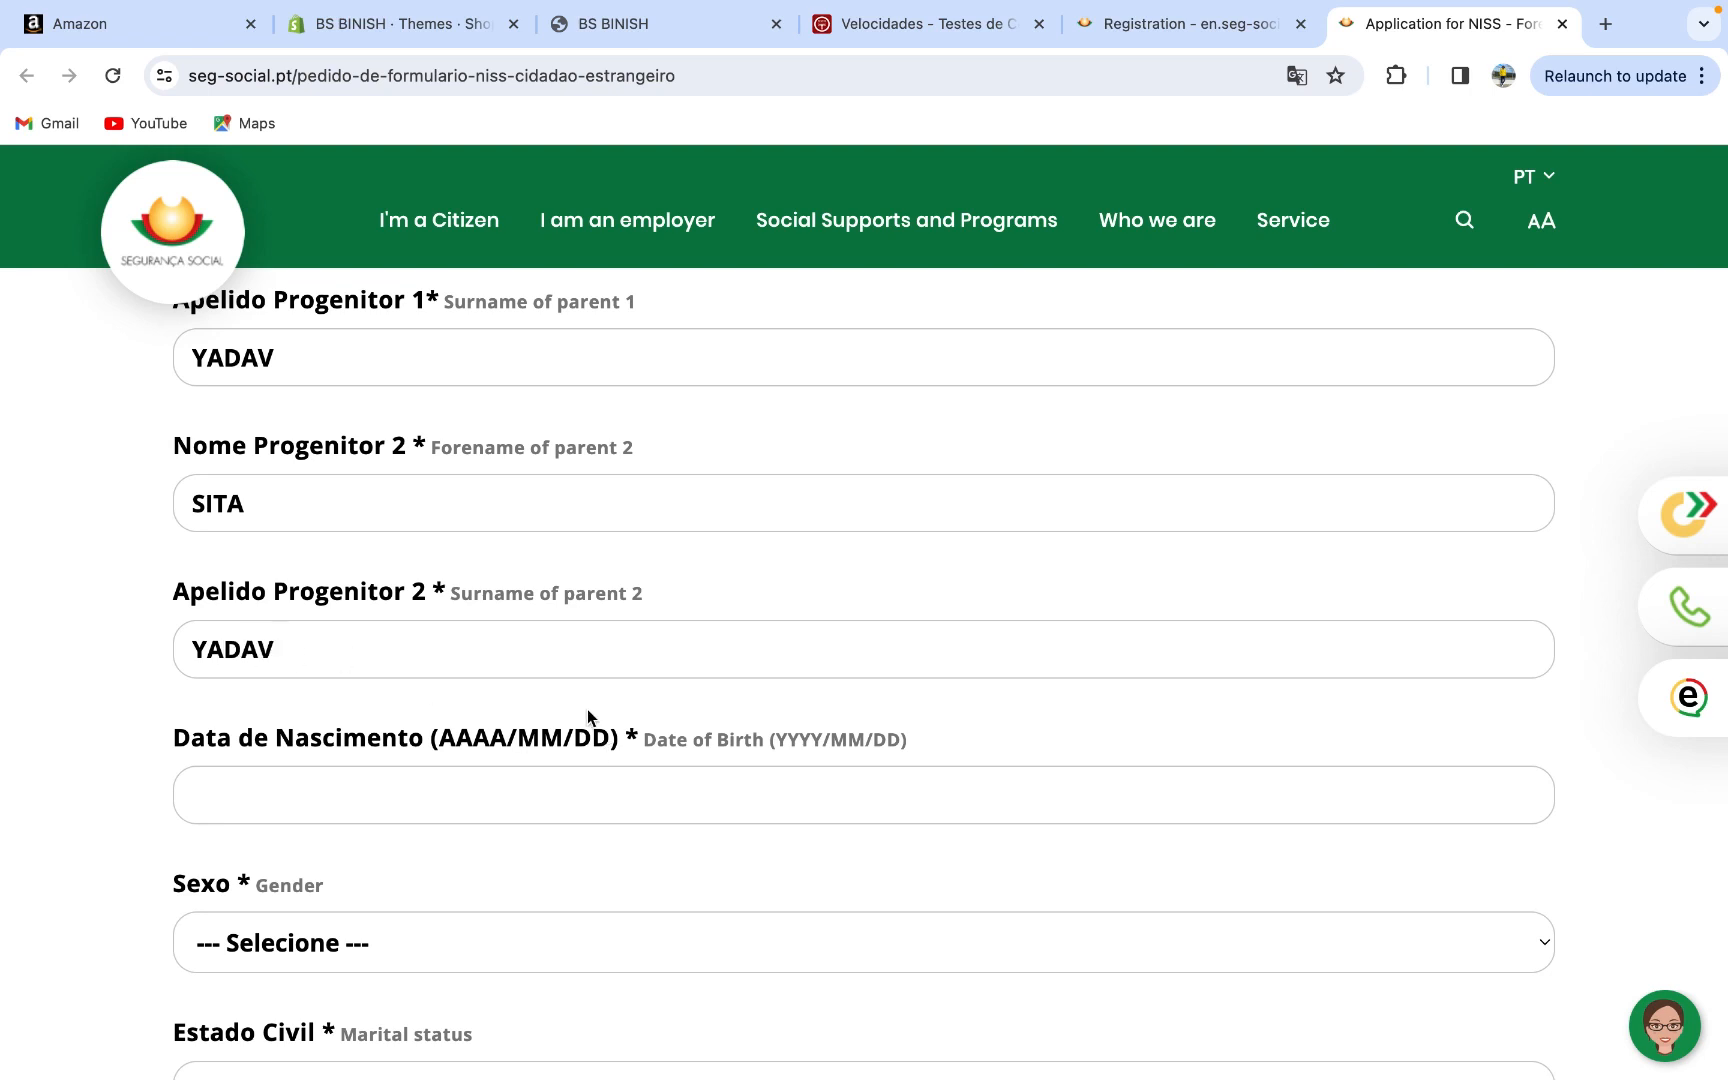
scroll(587, 709, "down", 3)
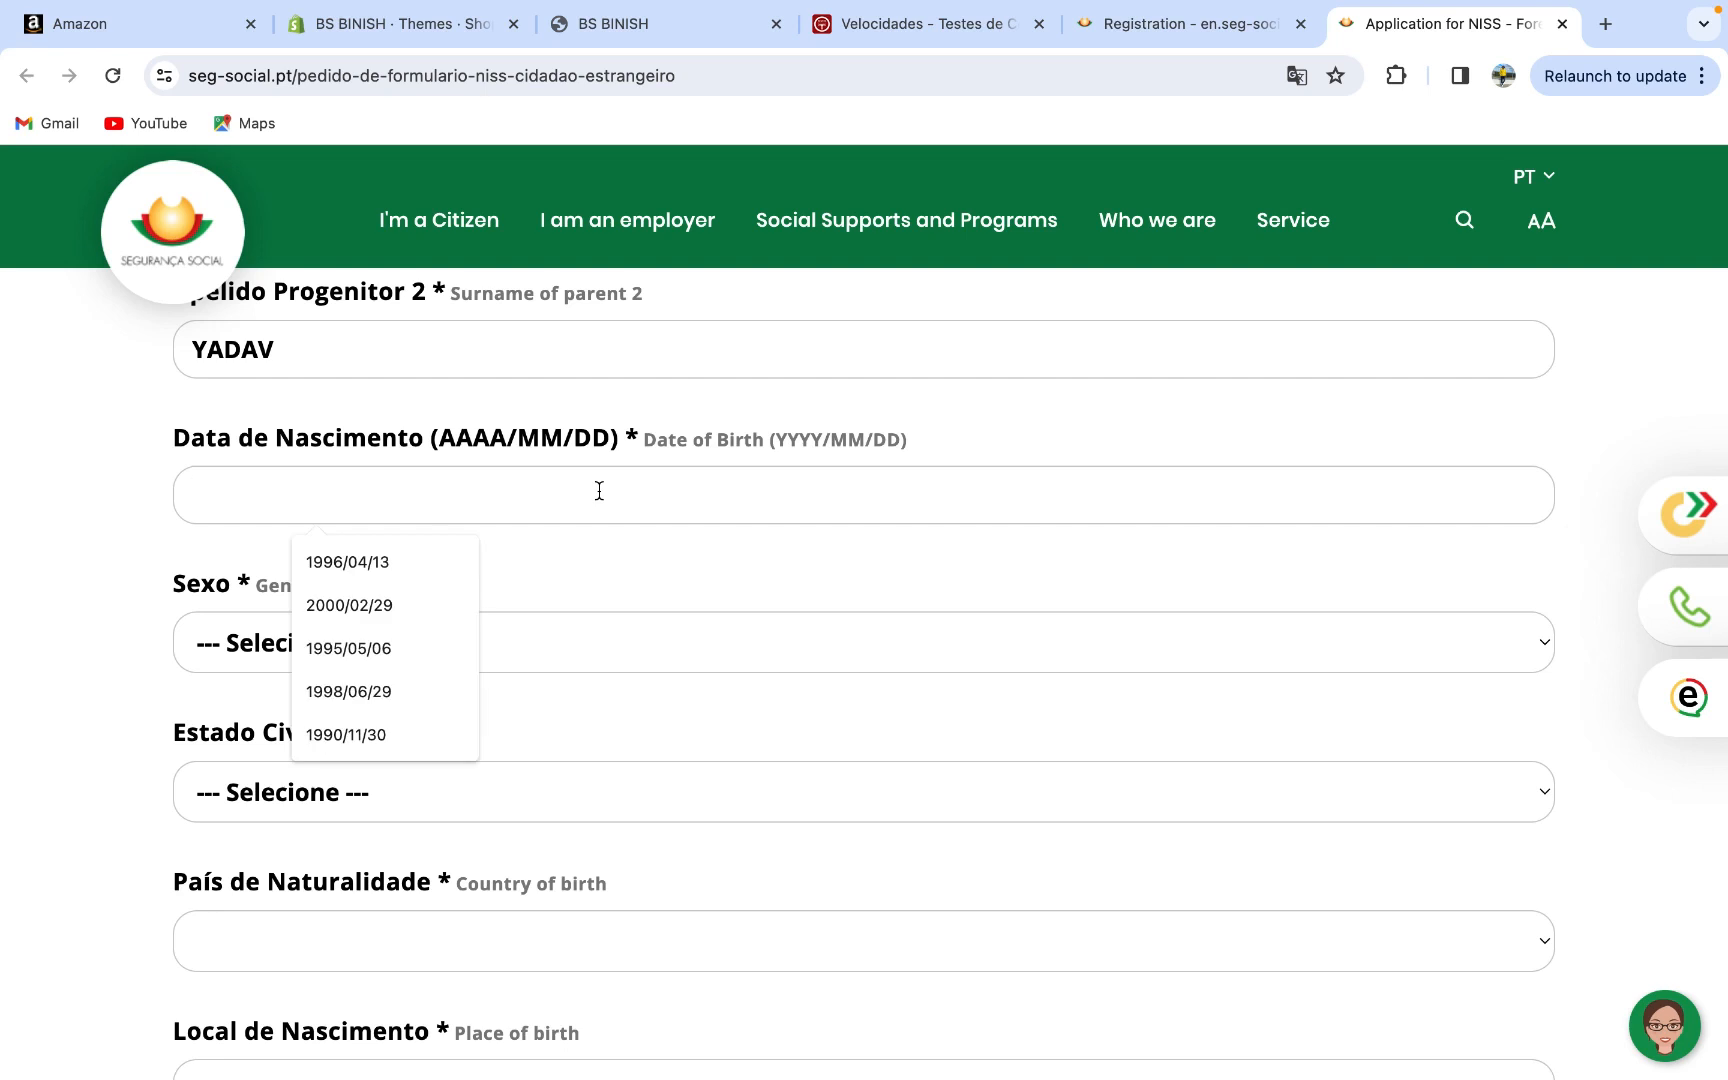
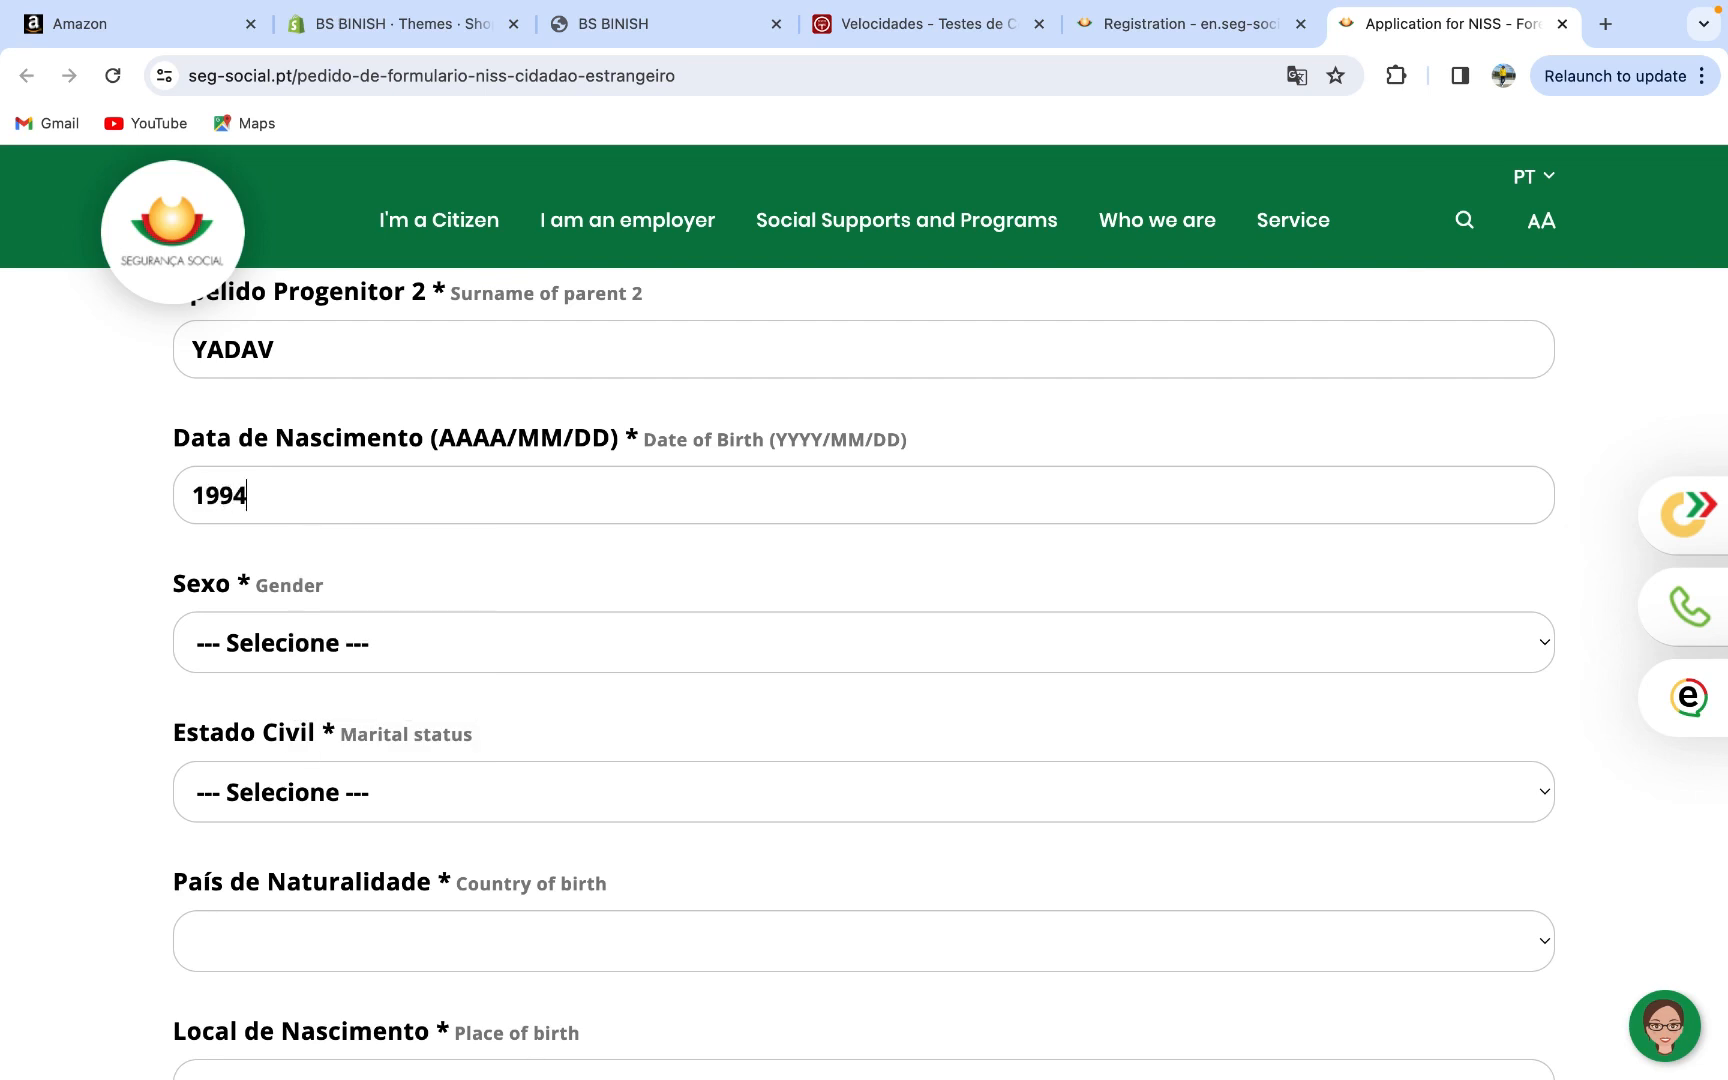
left_click(380, 652)
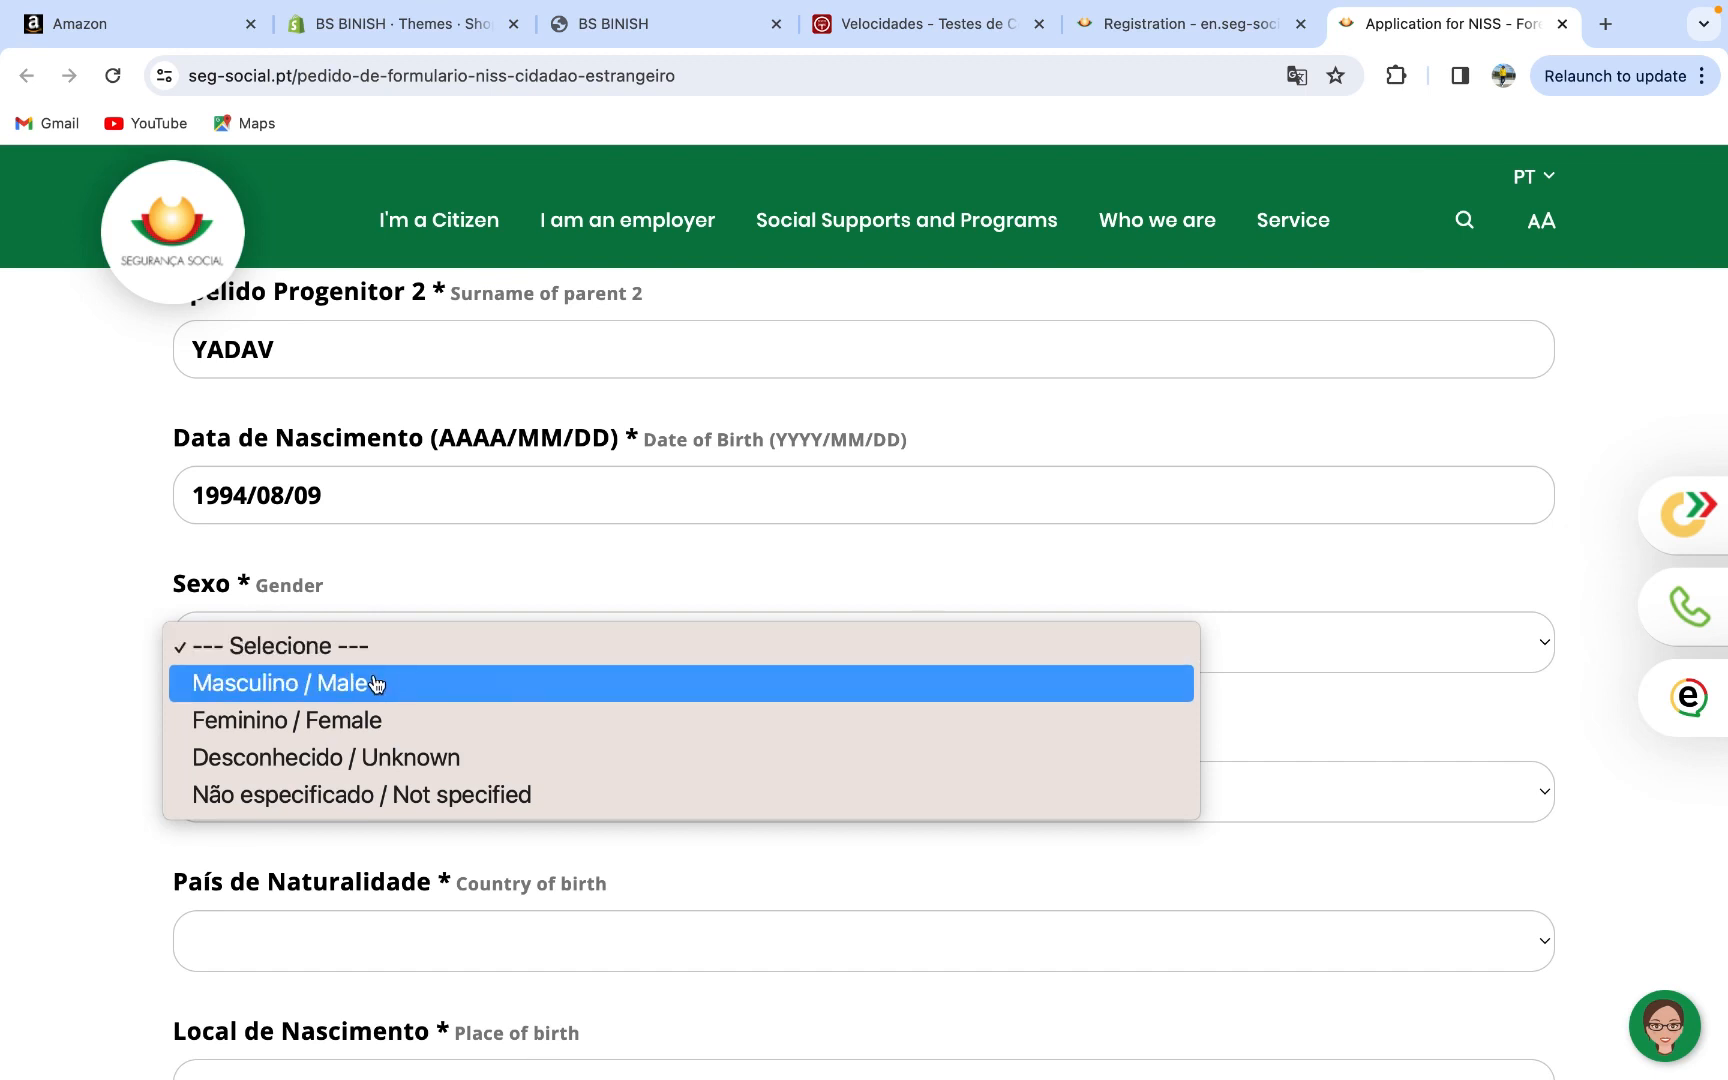
left_click(375, 681)
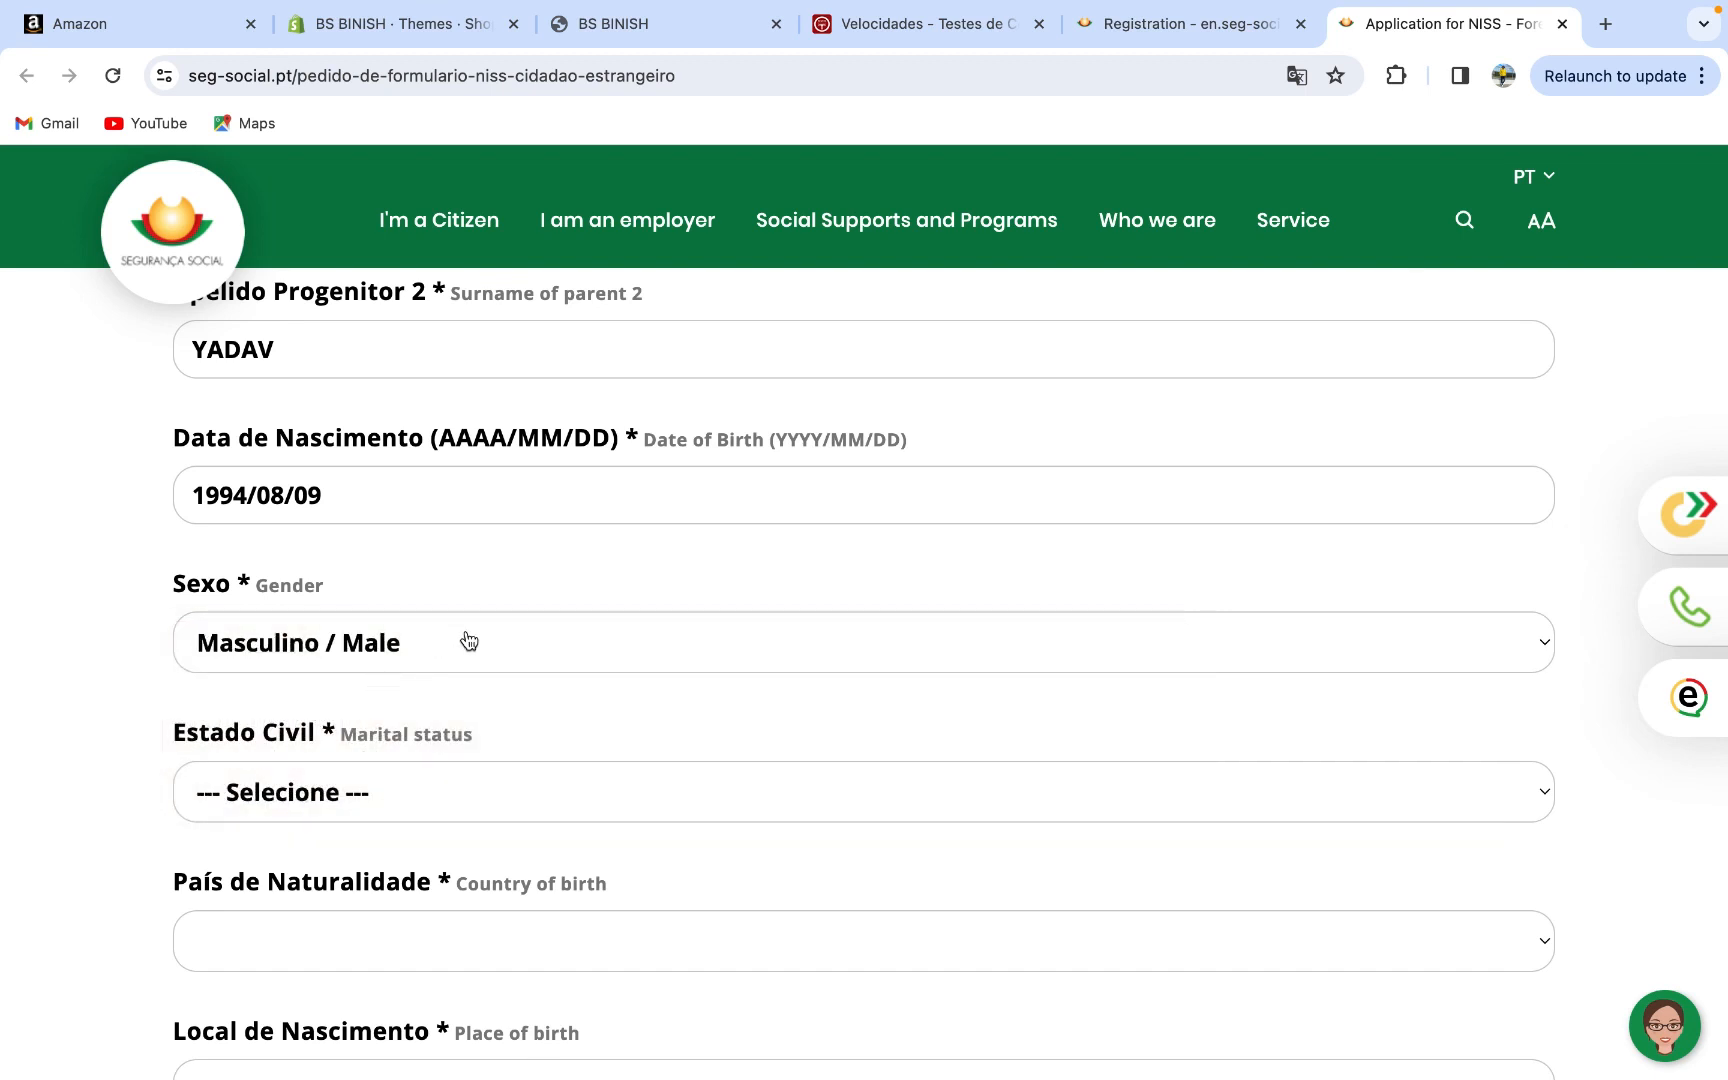
scroll(465, 640, "down", 2)
left_click(428, 590)
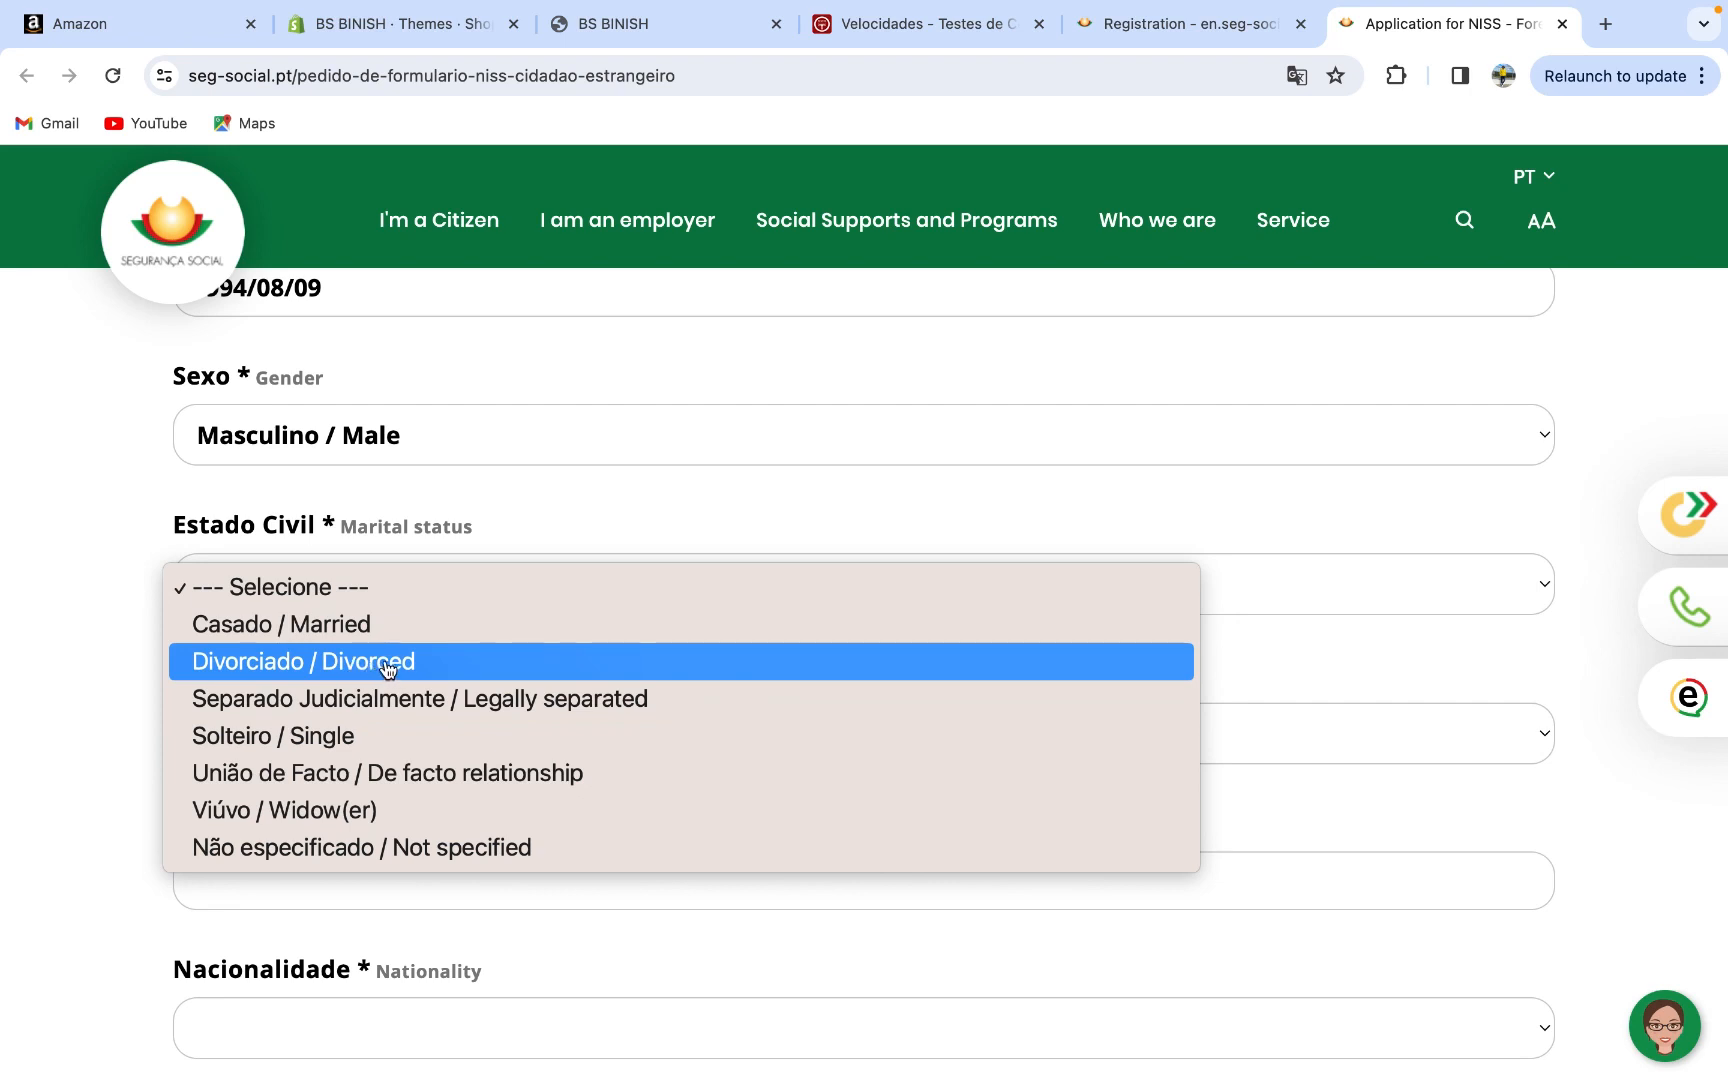
left_click(340, 738)
scroll(463, 680, "down", 2)
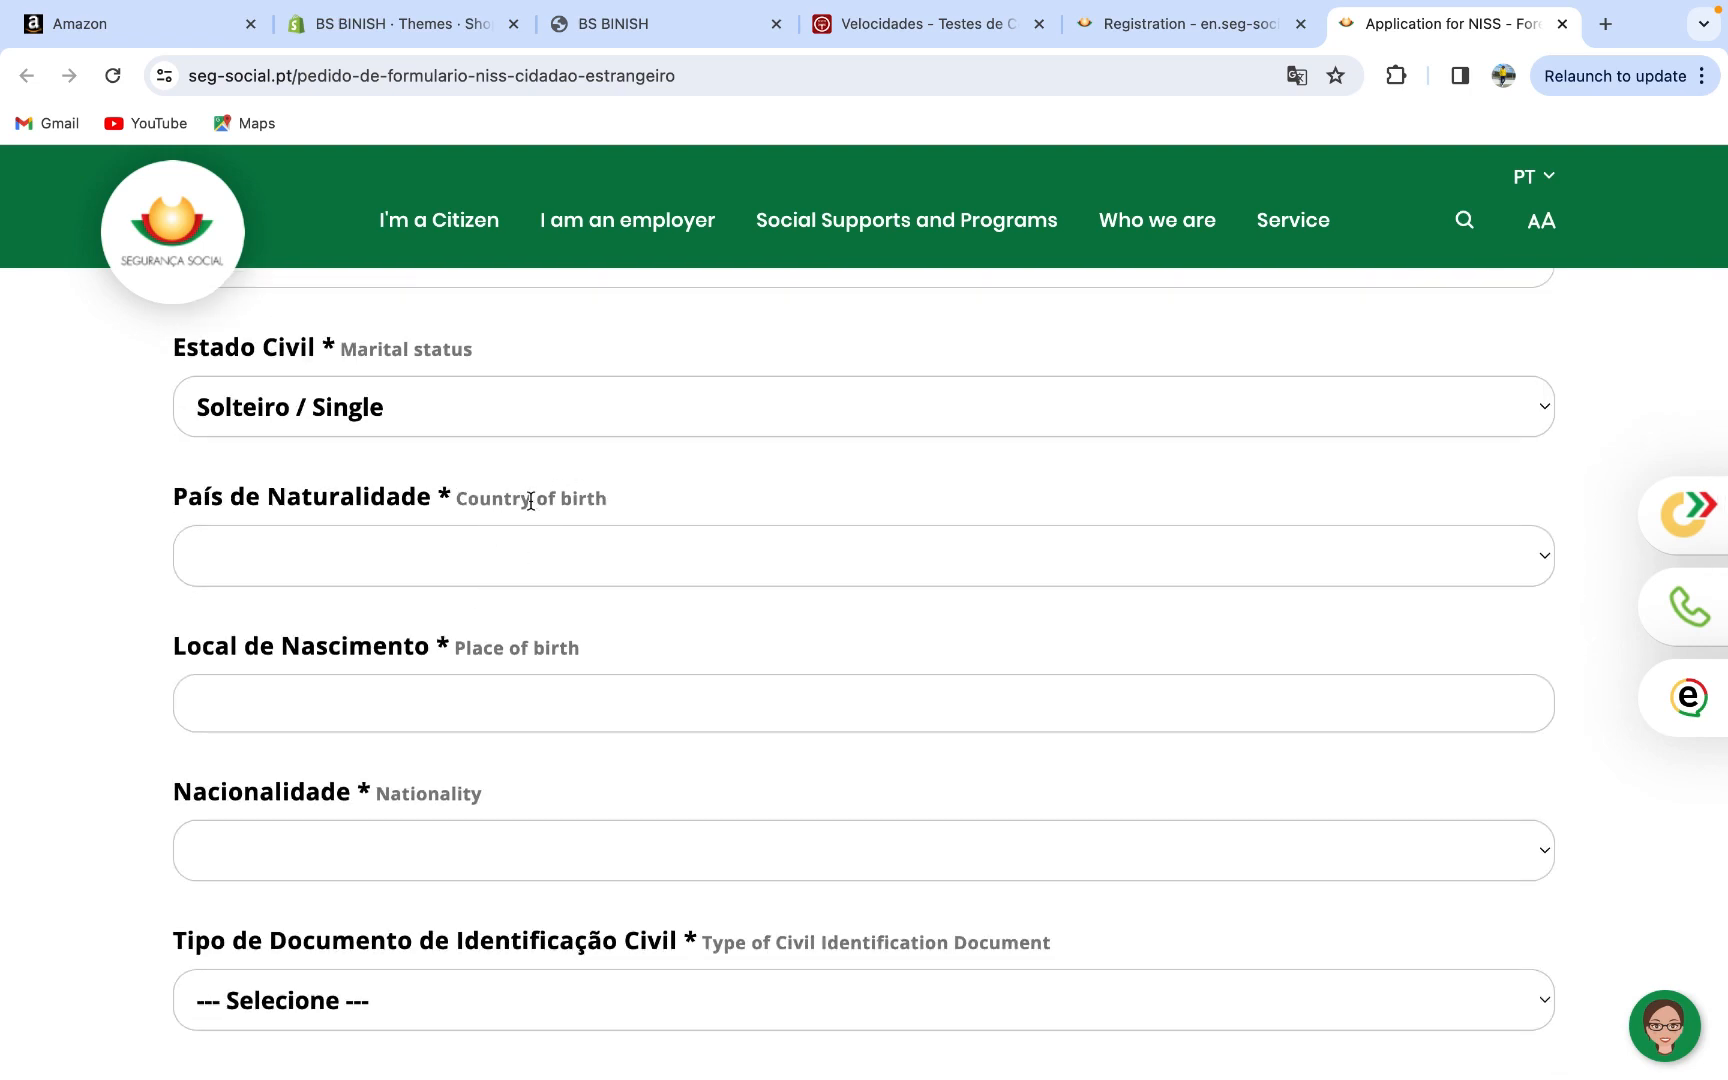
Step: Set País de Naturalidade (country of birth) to NP - NEPAL
left_click(489, 556)
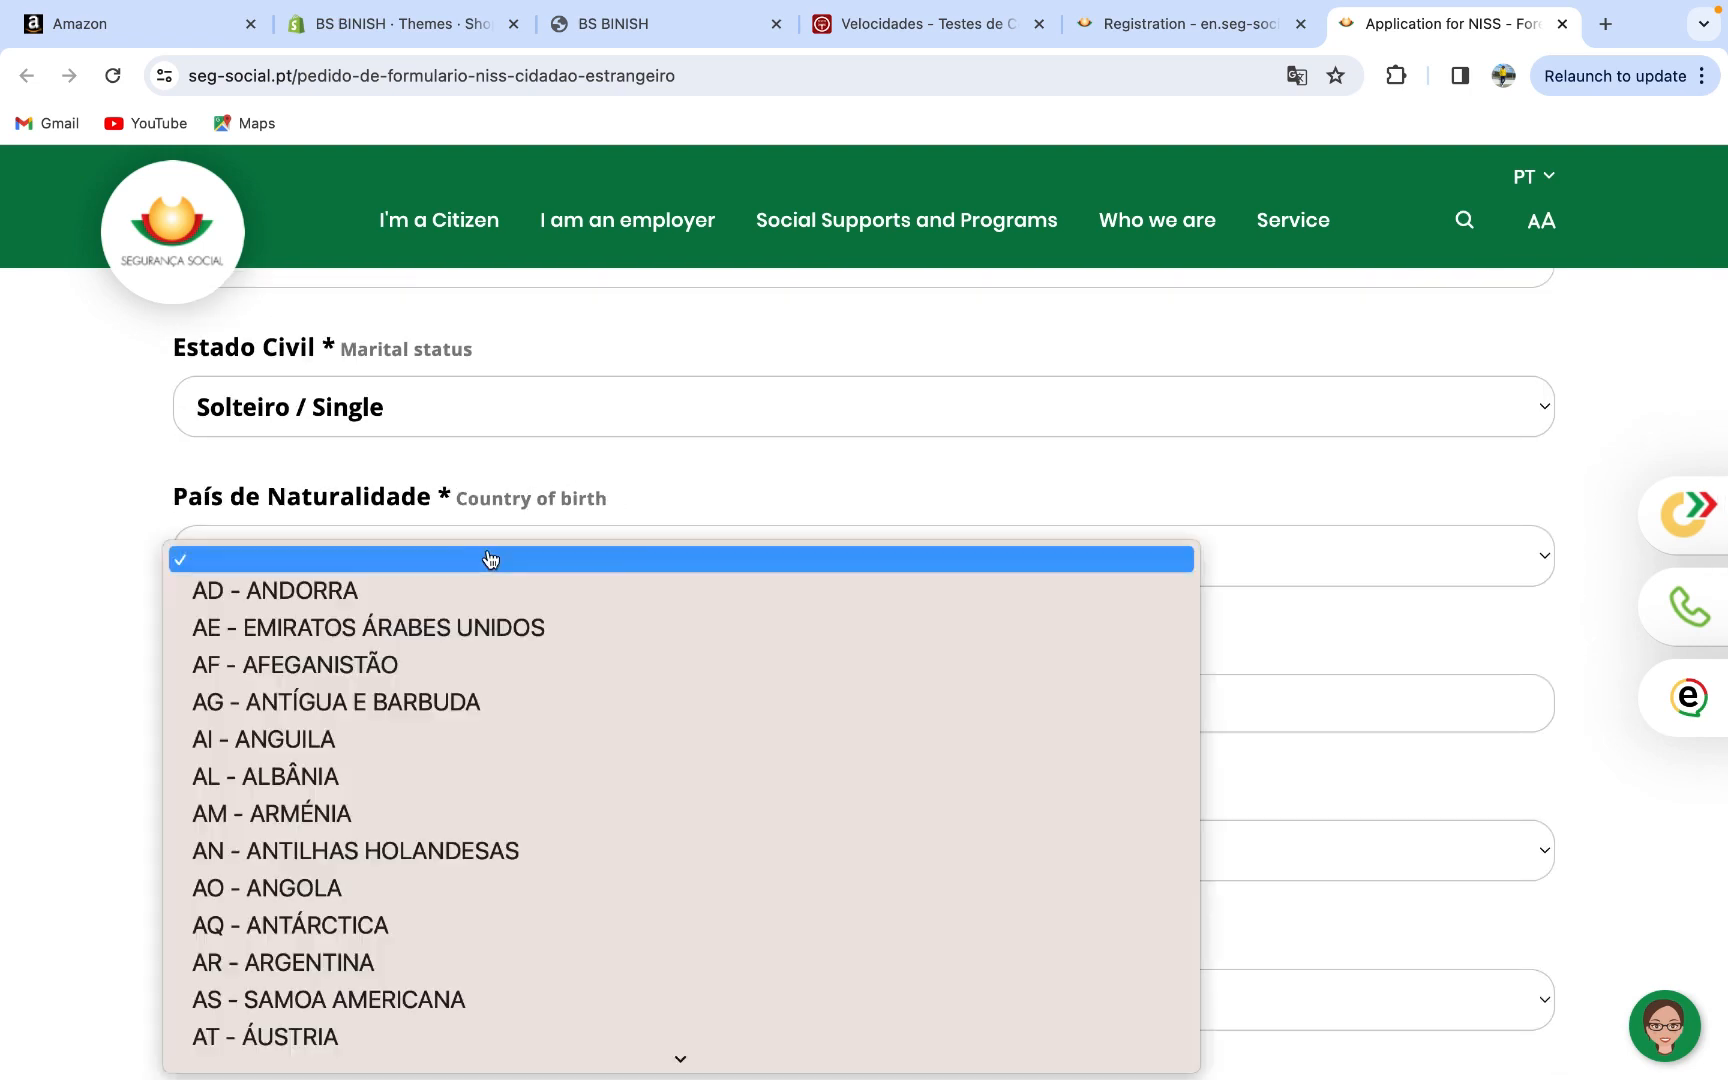
type("ne")
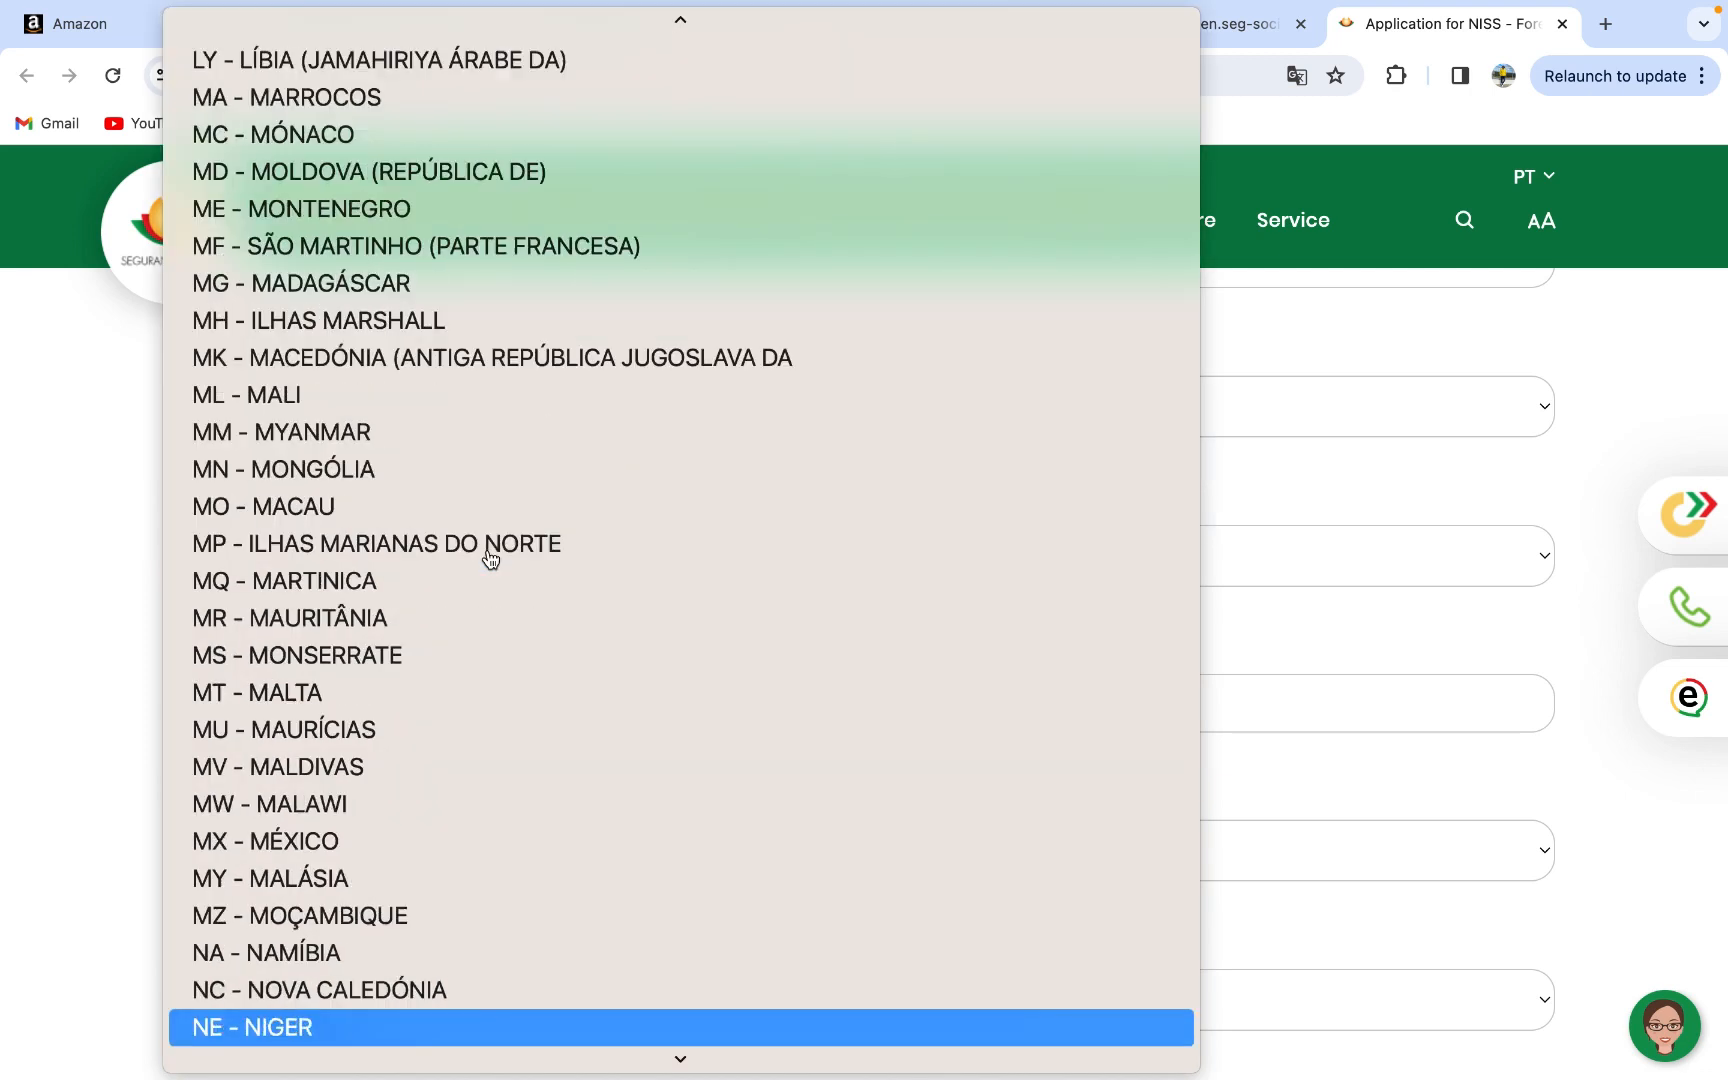
key("Down")
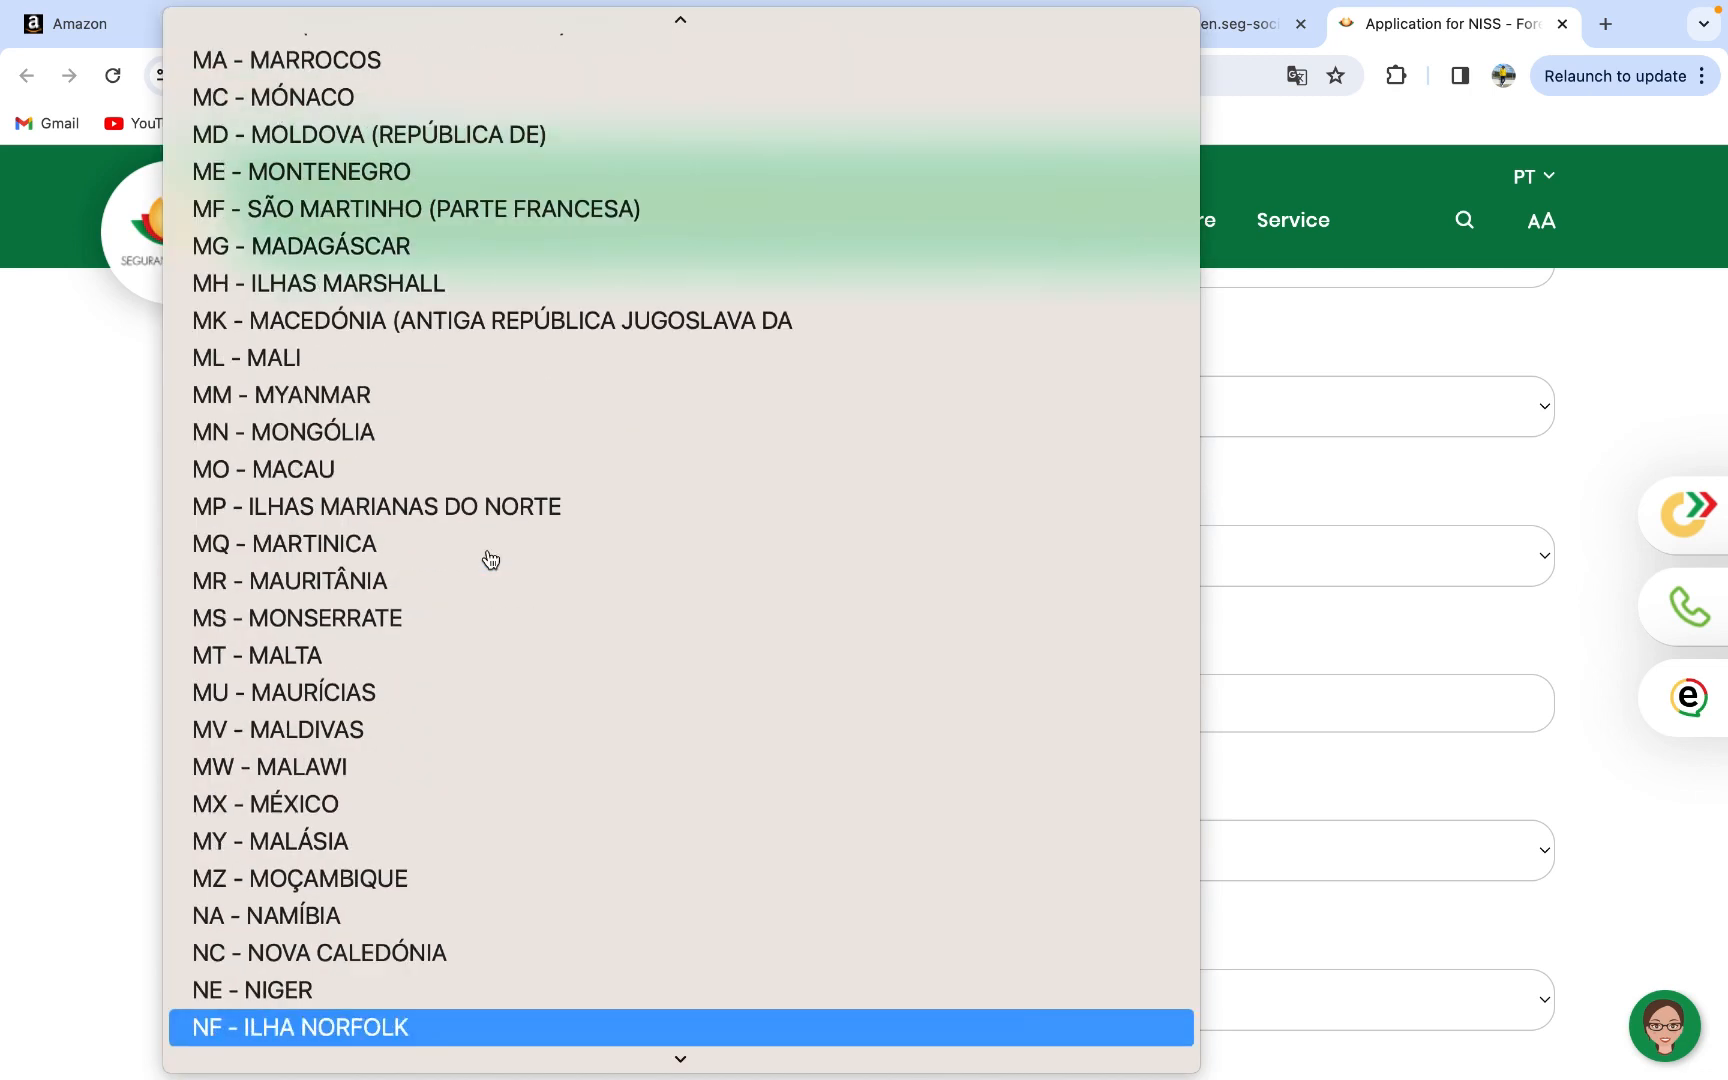
key("p")
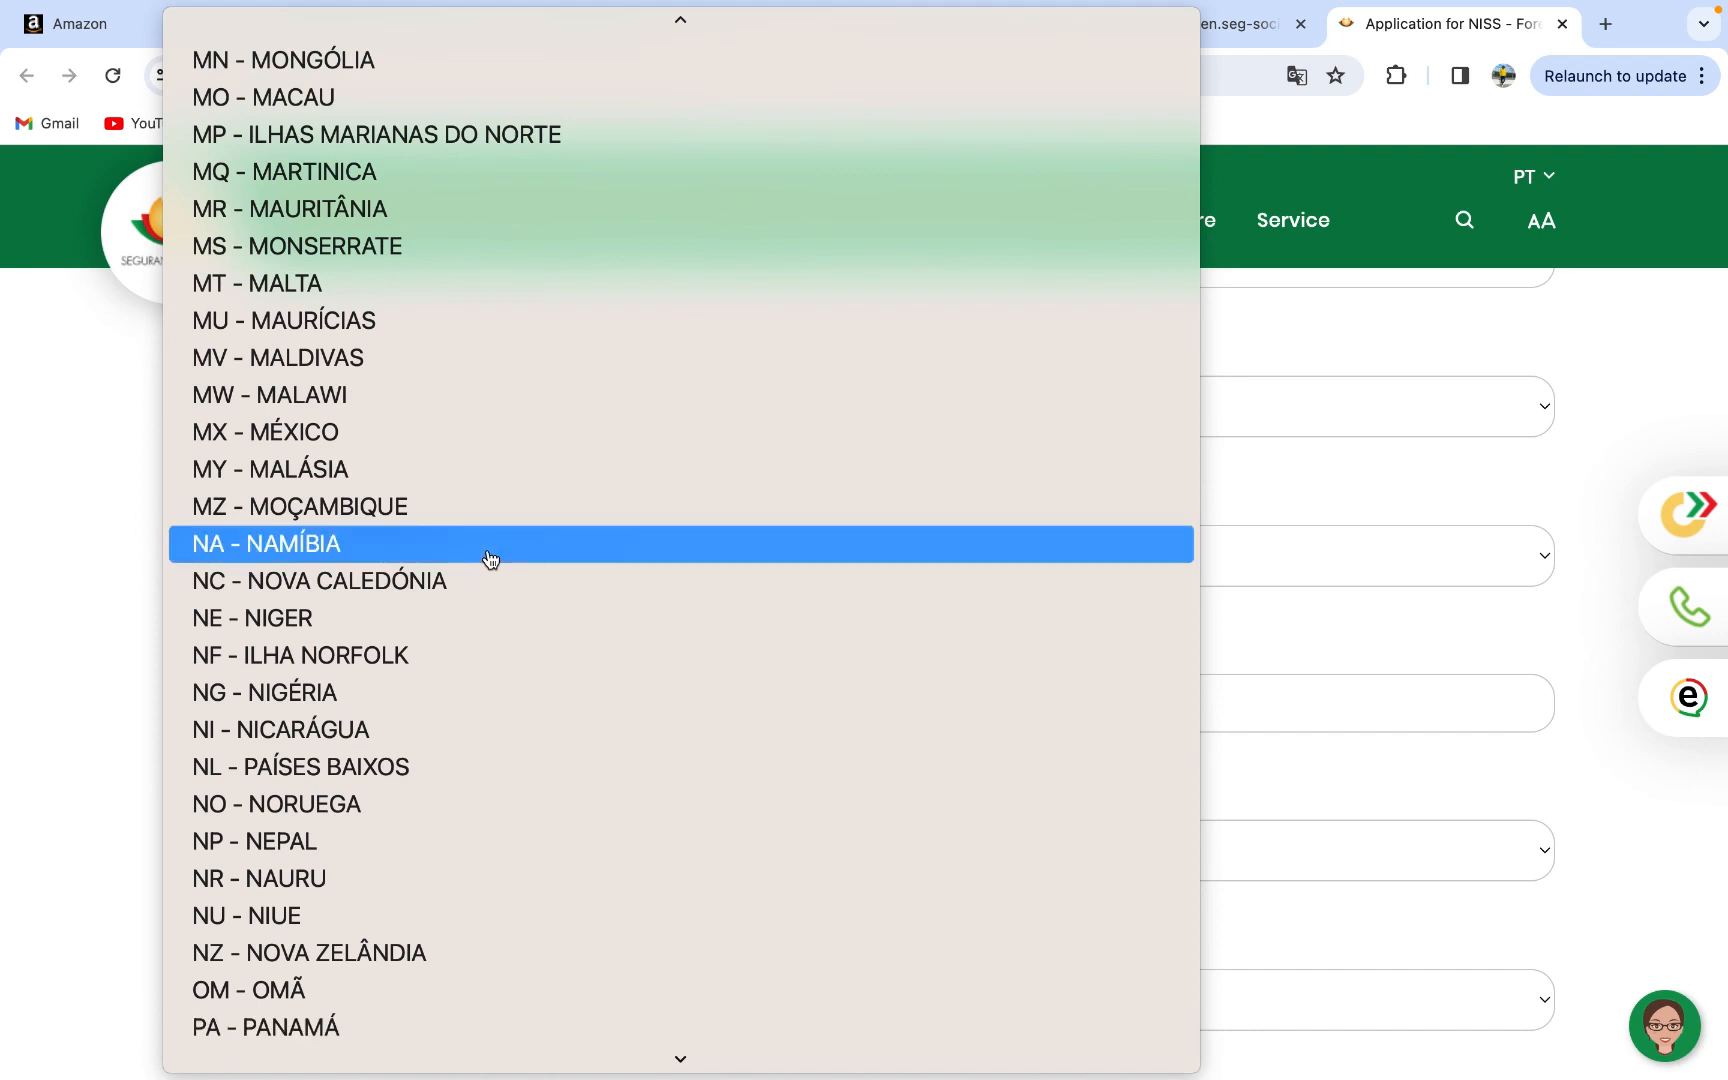
key("Down")
key("Down")
key("Down")
key("Down")
key("Down")
key("Down")
key("Down")
key("Down")
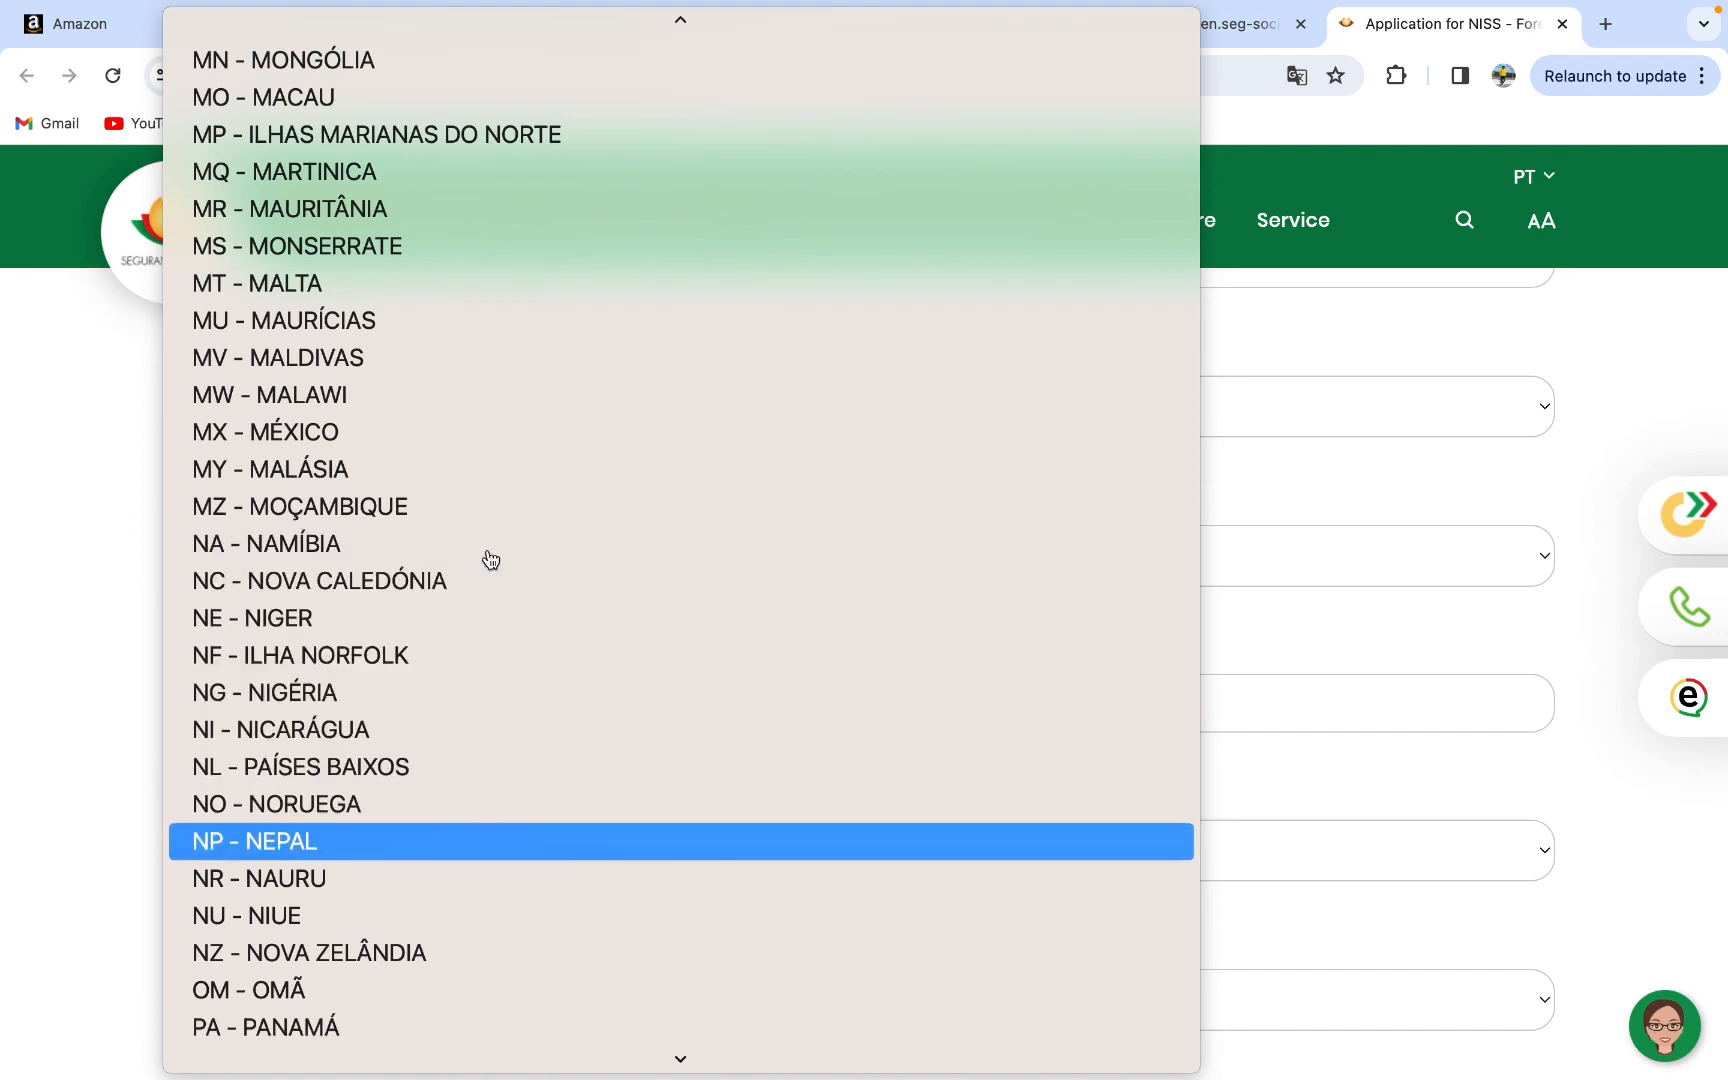
key("Return")
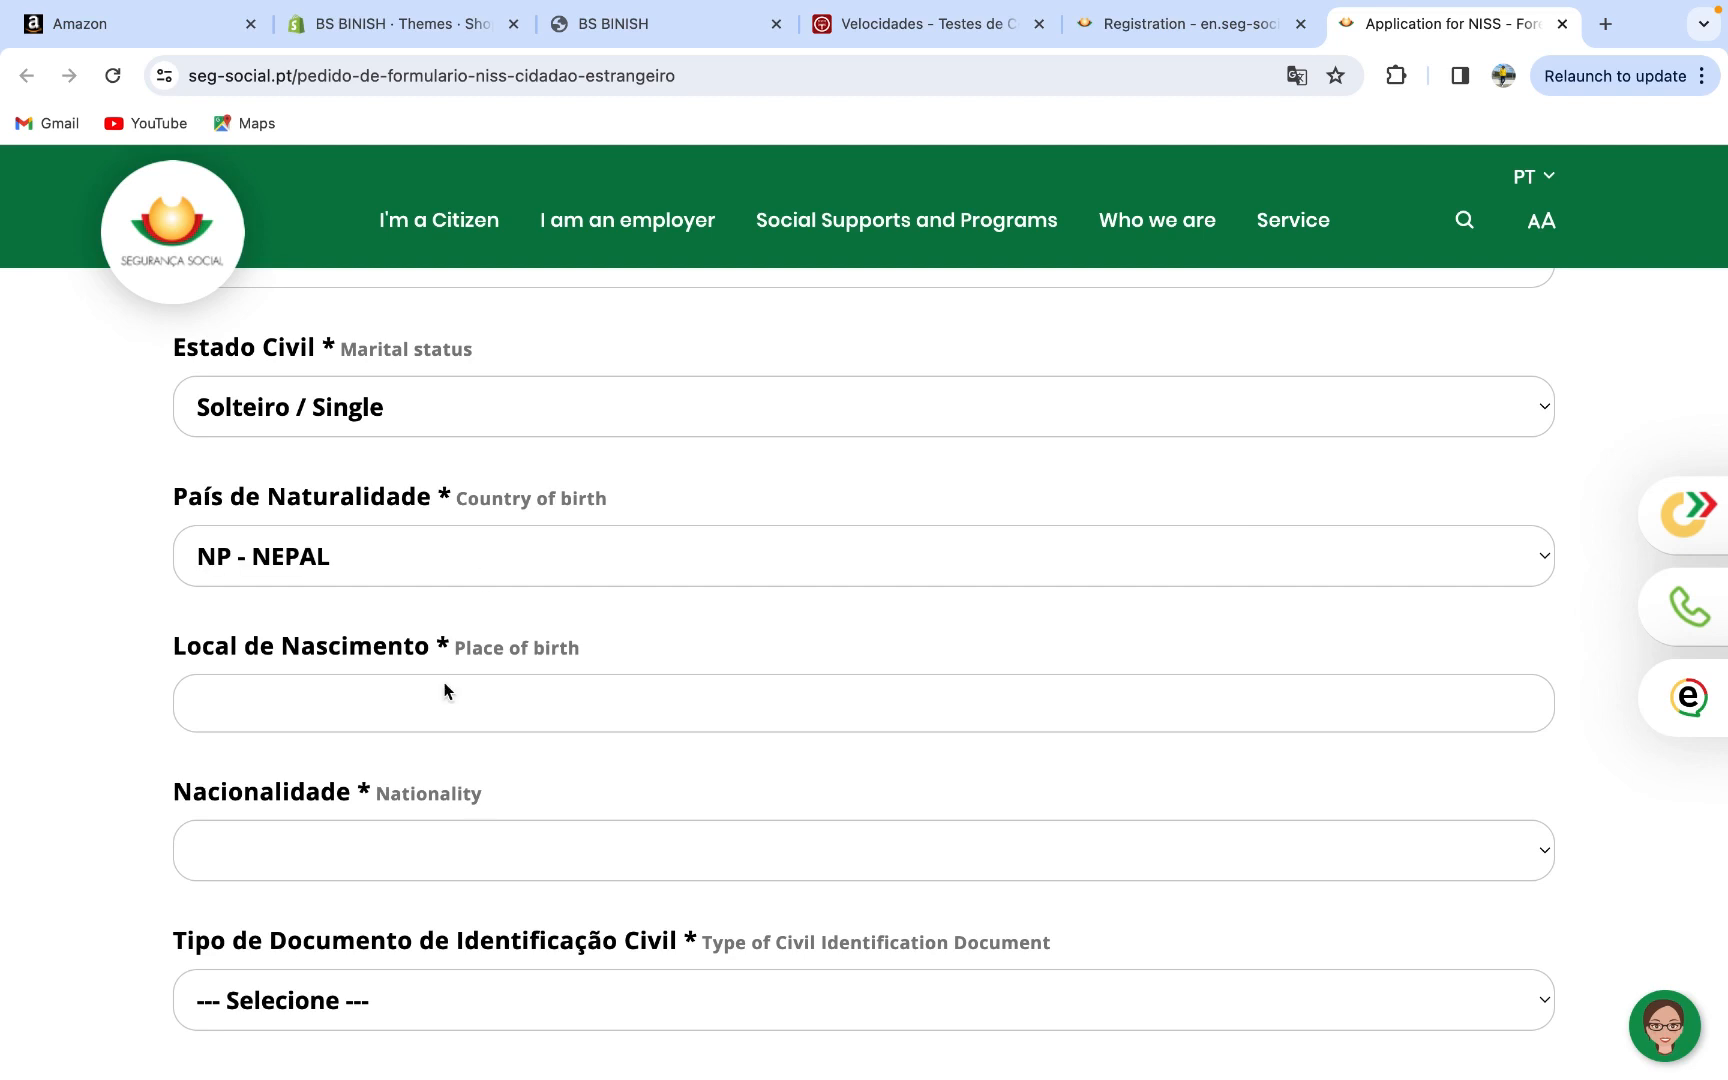
left_click(415, 699)
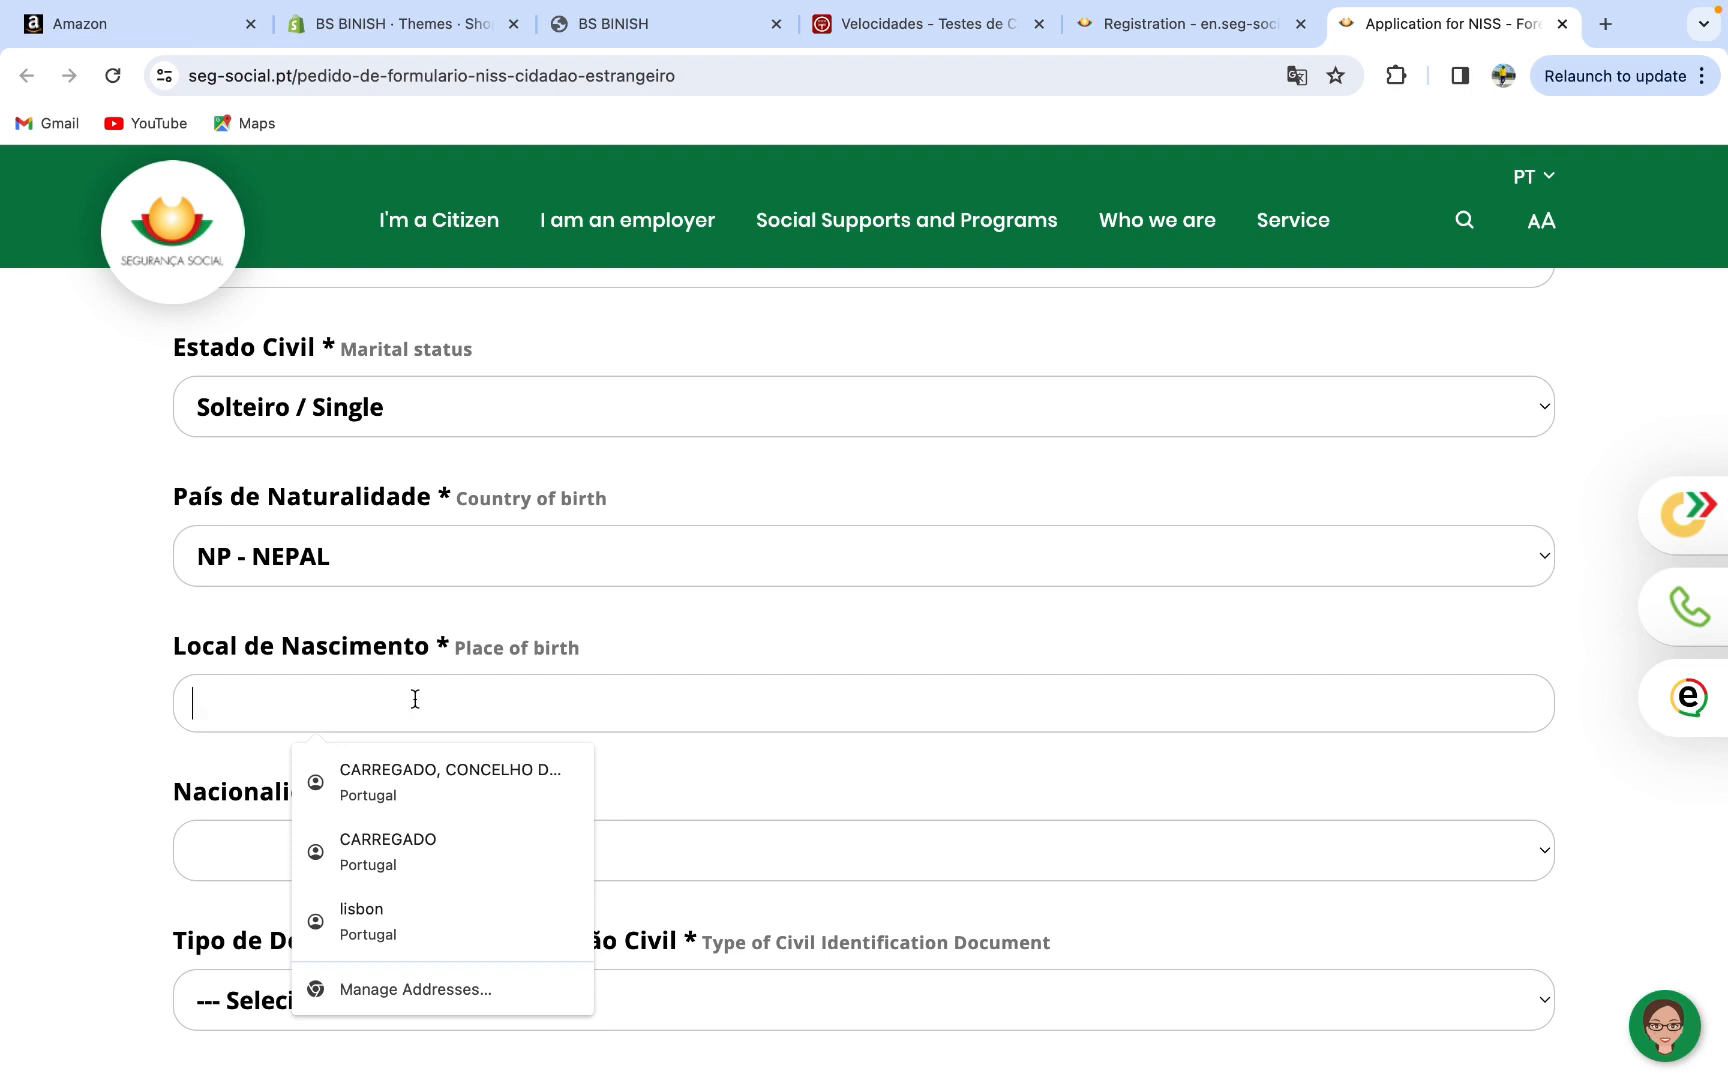
Step: Enter RAUTAHAT as the Local de Nascimento (place of birth)
type("RA")
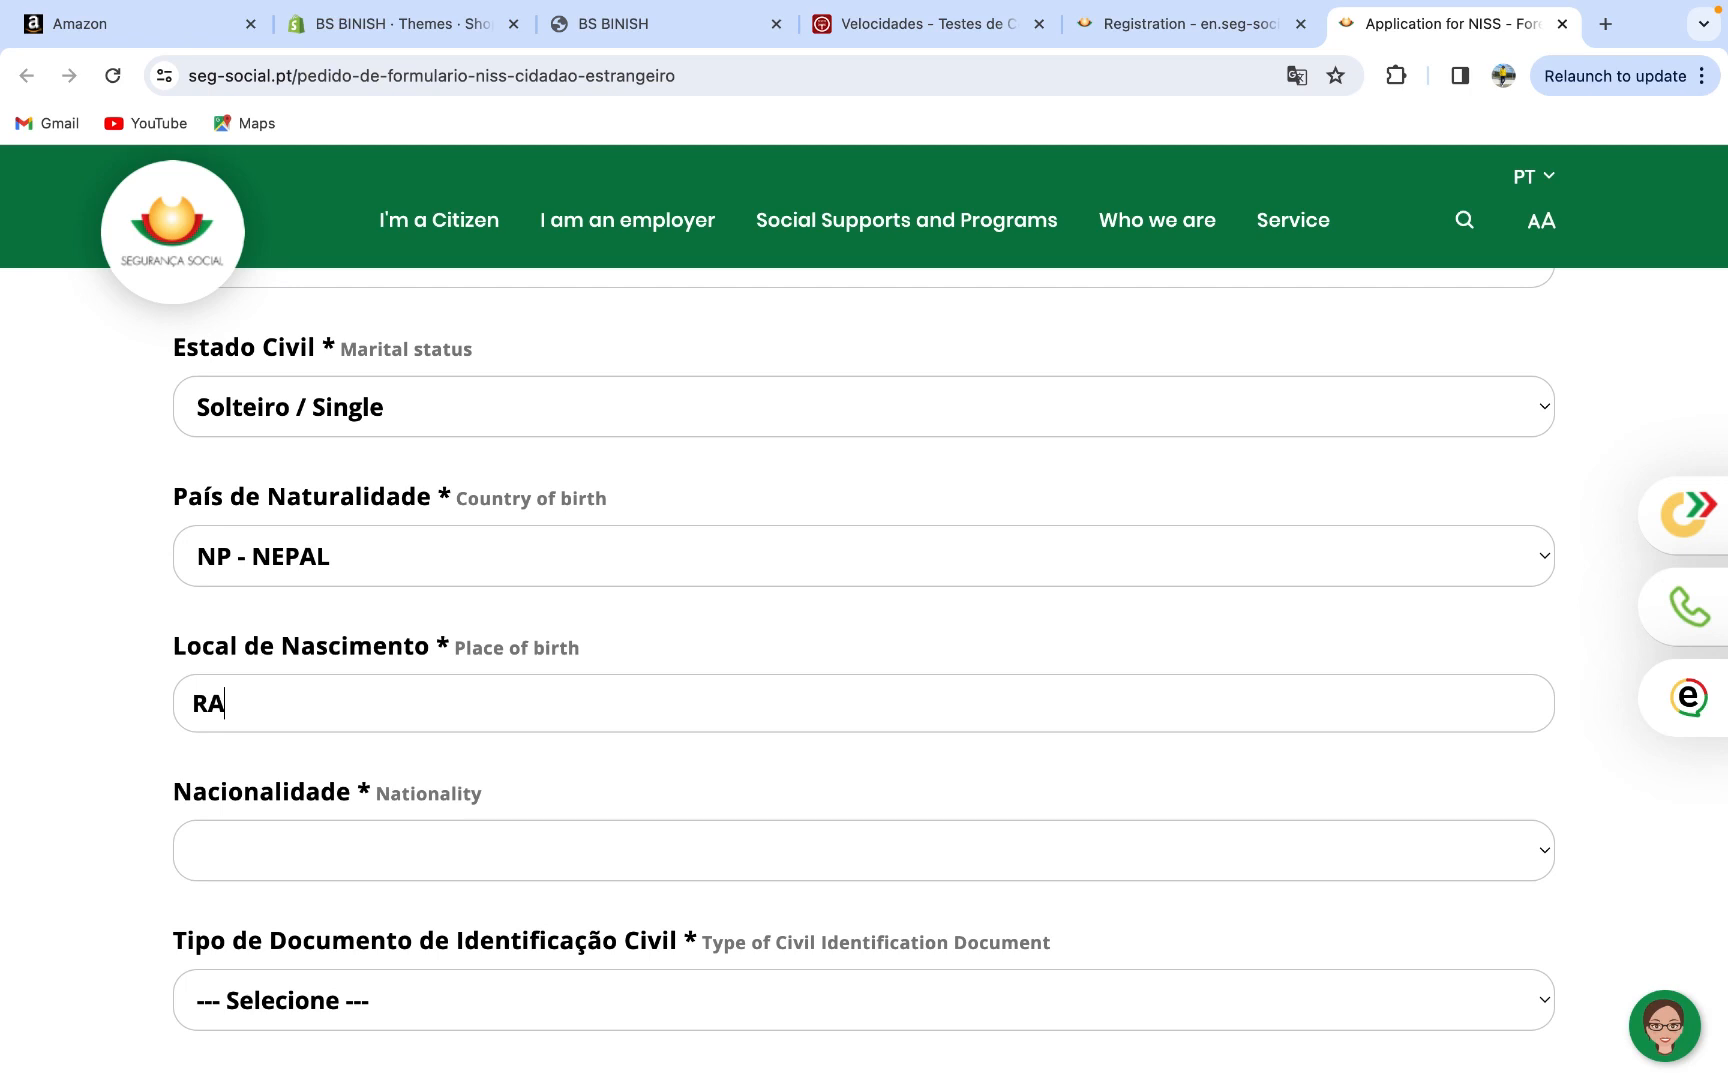
type("UTAHAT")
scroll(433, 698, "down", 3)
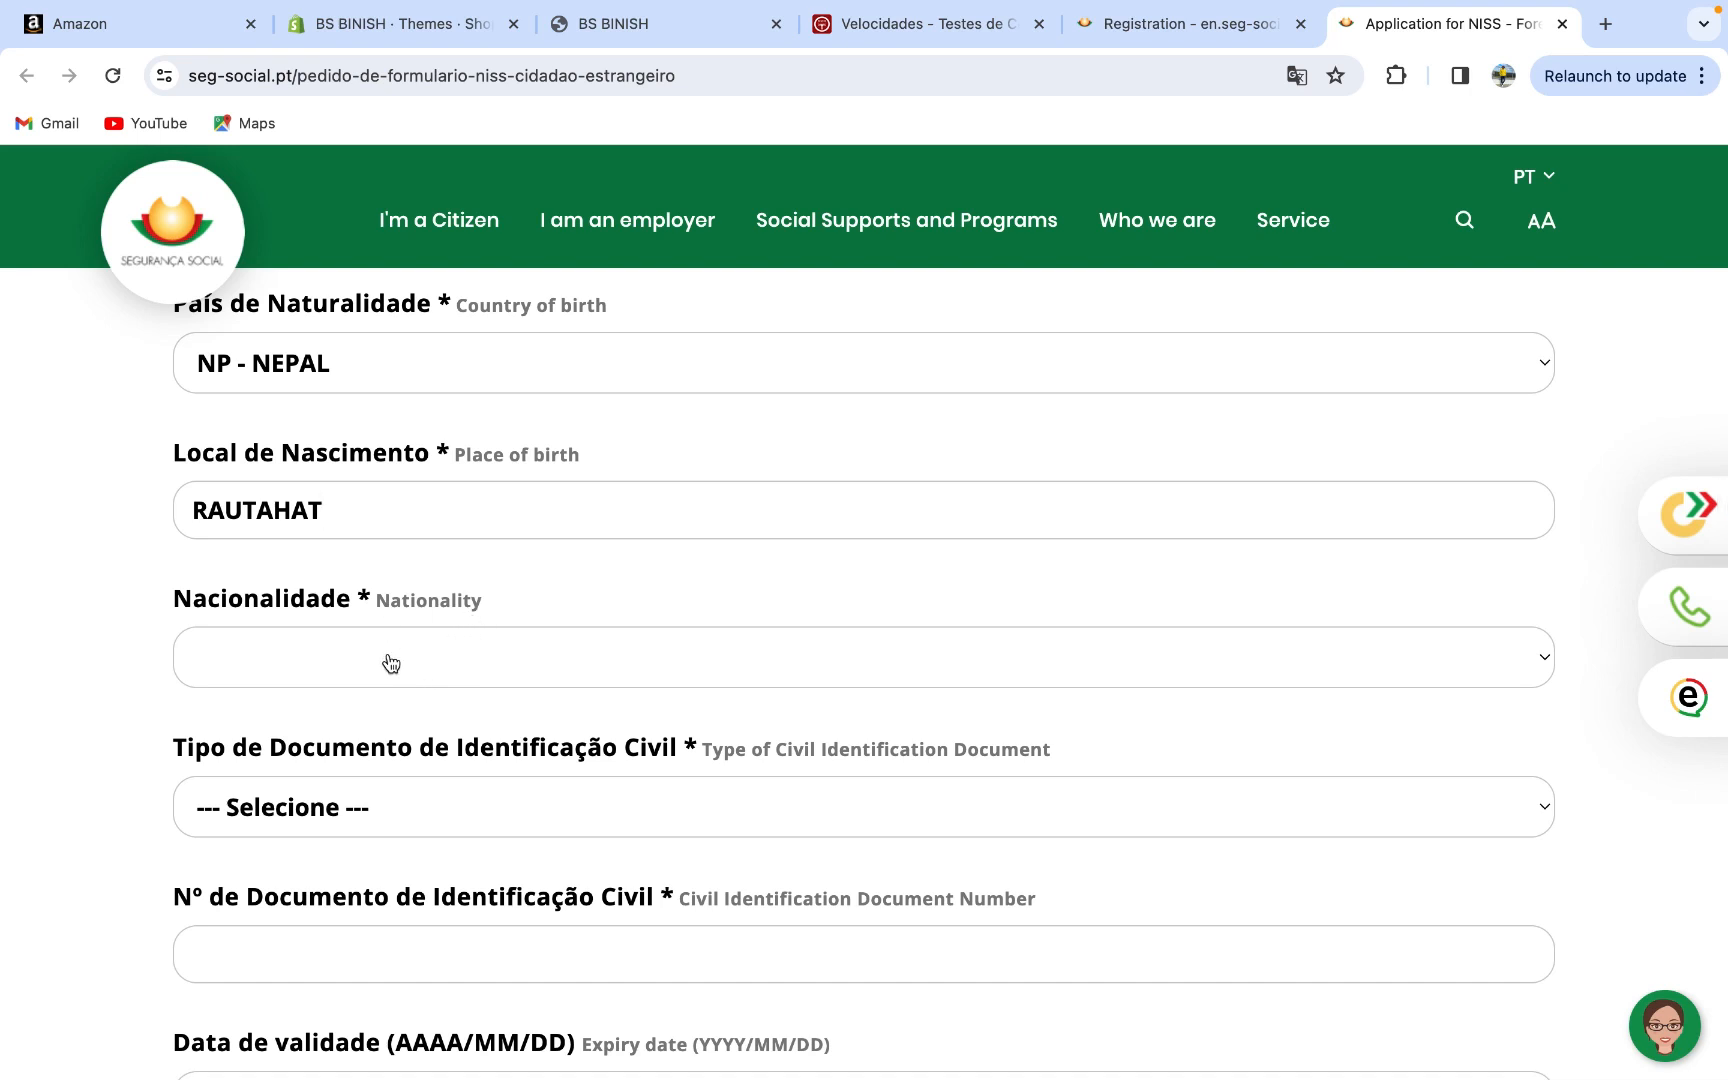
left_click(388, 660)
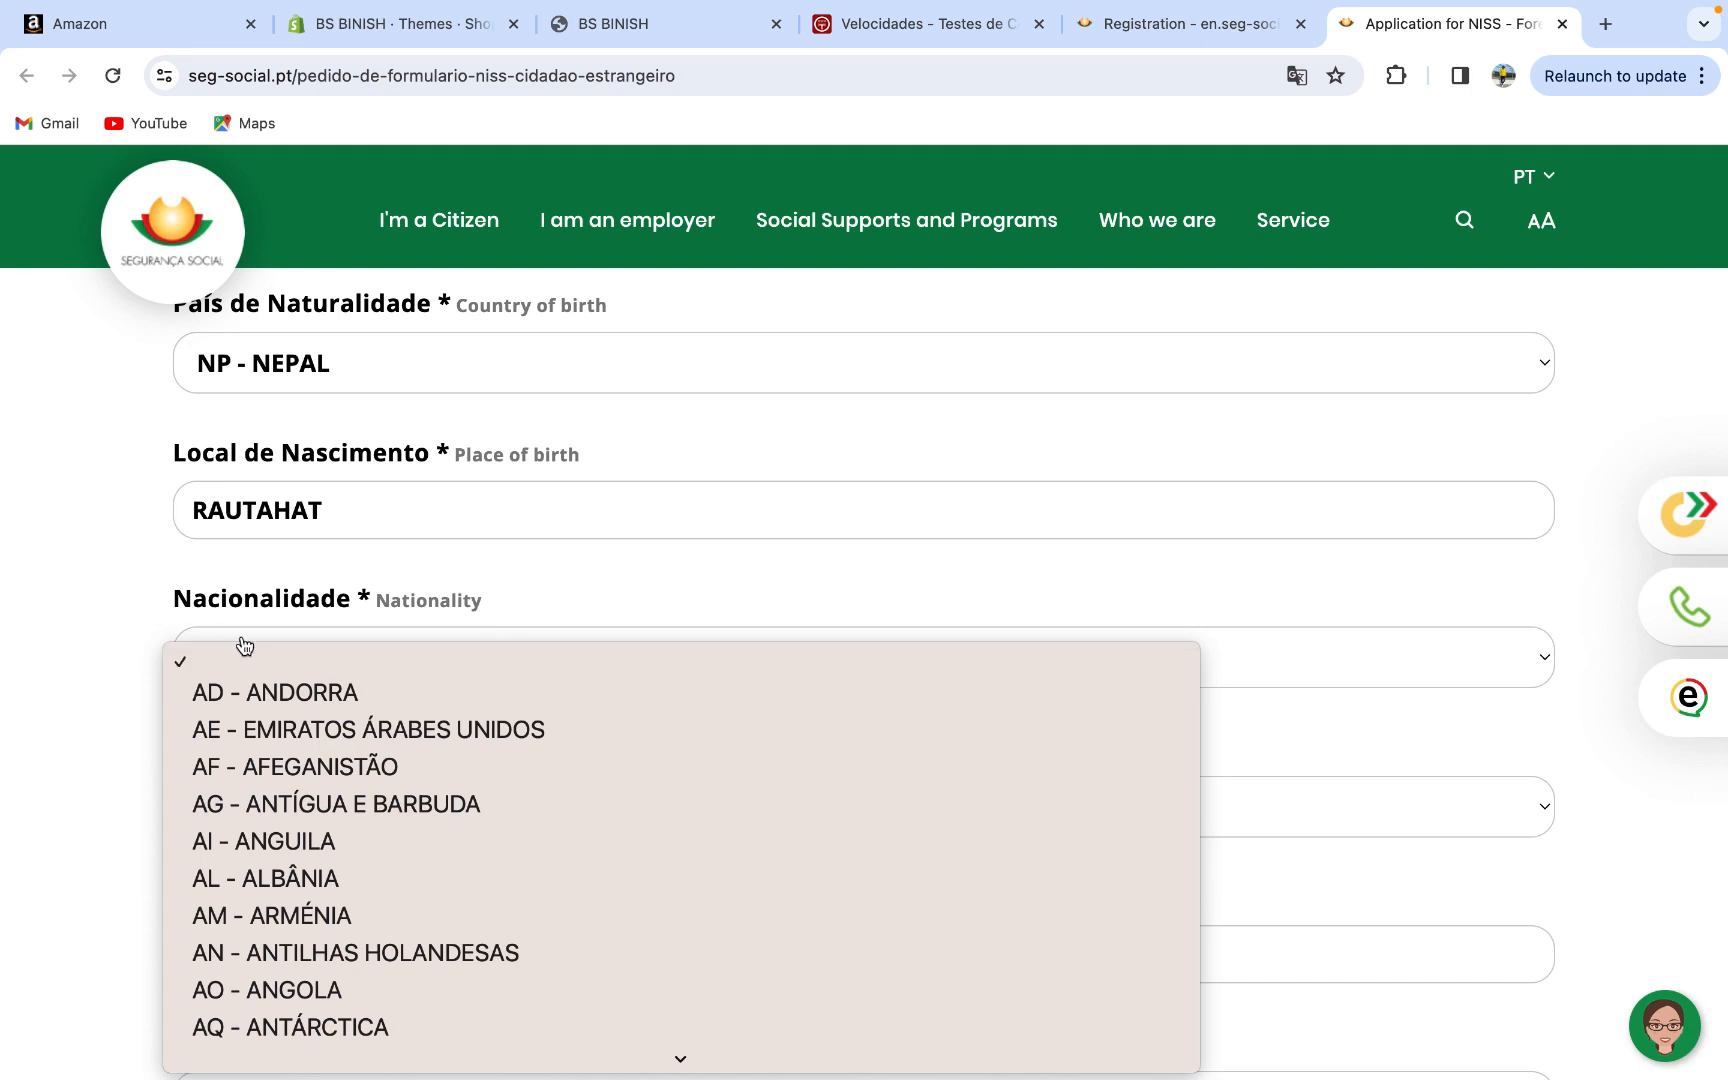
Step: Set Nacionalidade to NP - NEPAL from the nationality dropdown
left_click(123, 637)
left_click(262, 679)
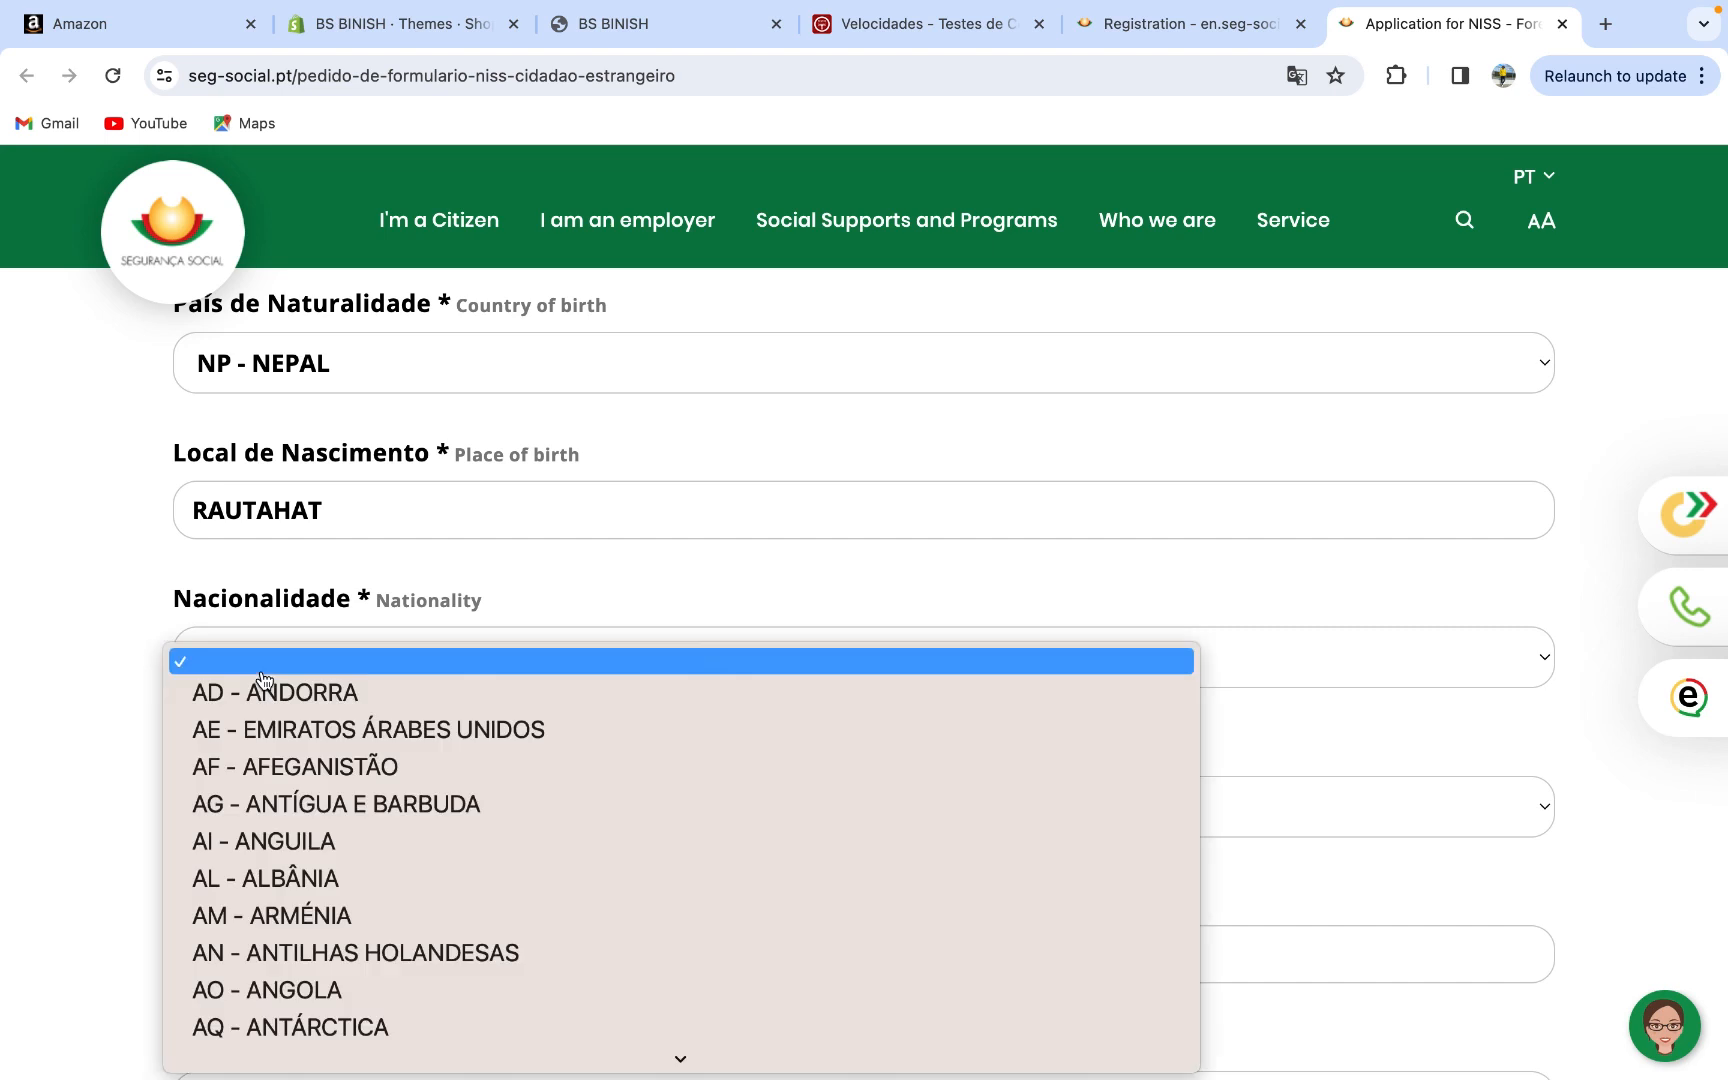
key("Down")
key("Down")
key("Down")
key("Down")
key("Down")
key("Down")
key("Down")
key("Down")
key("Down")
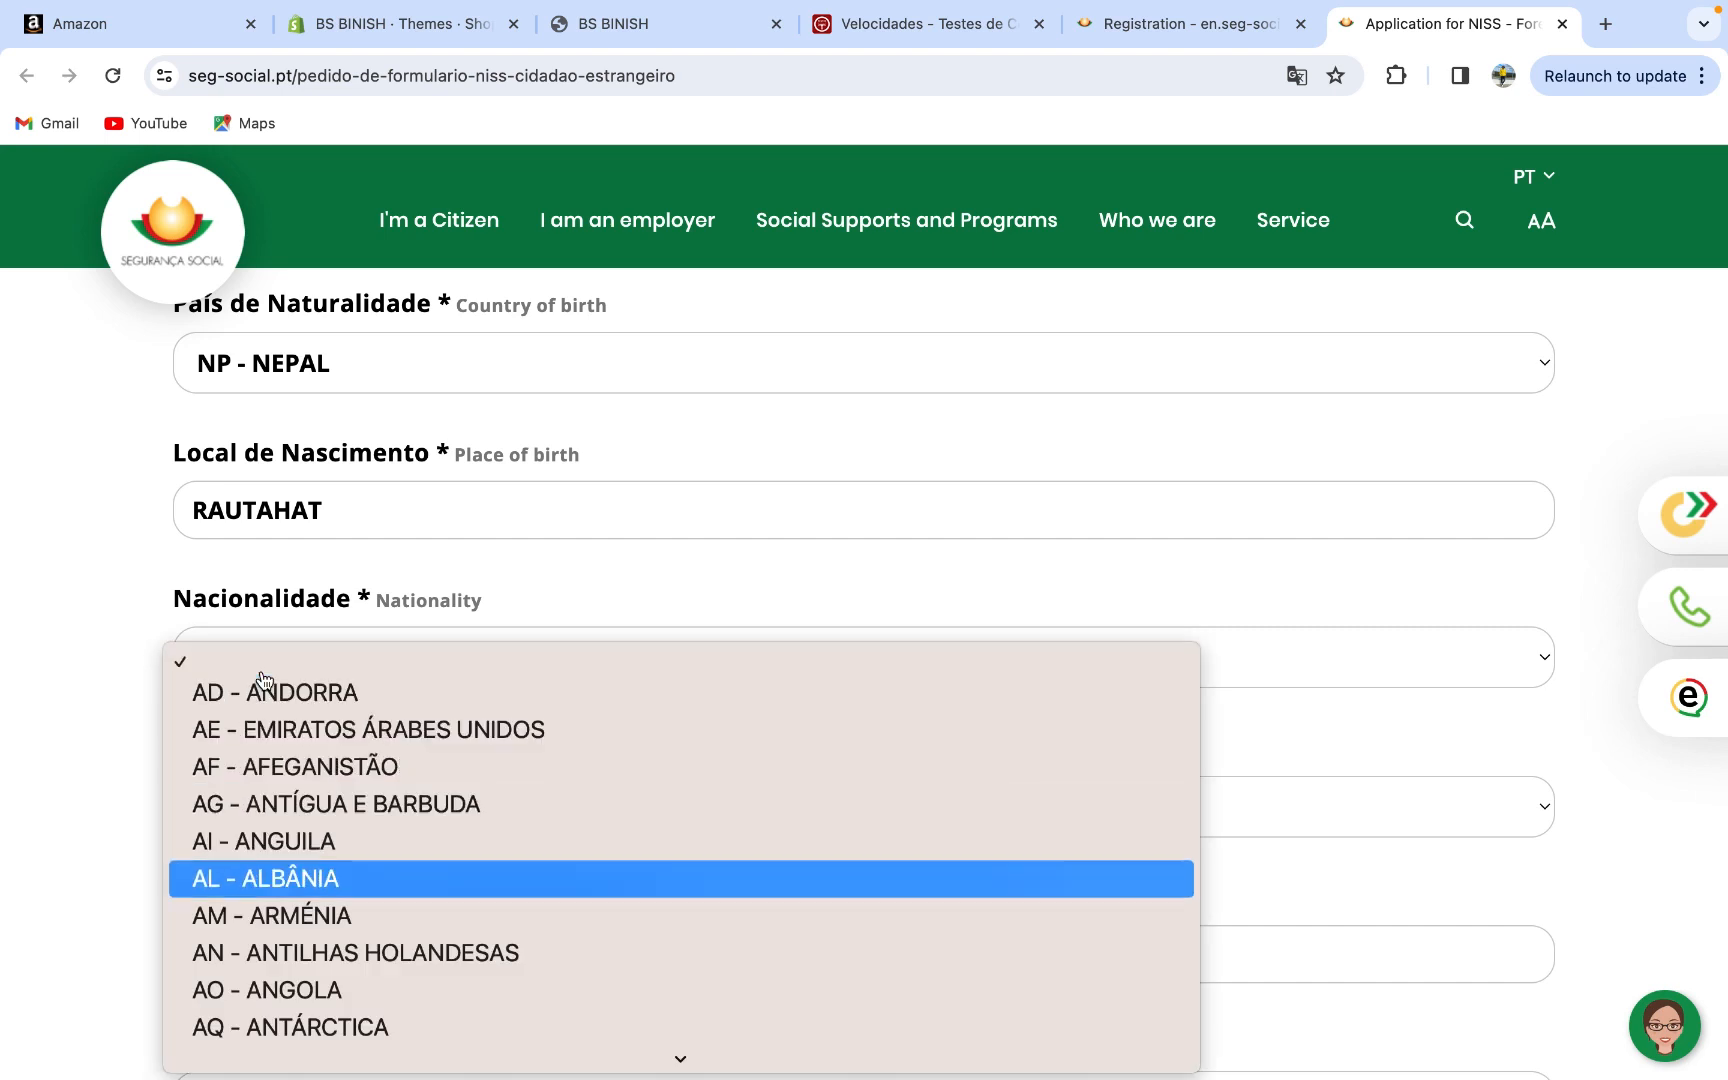
key("Down")
key("Down")
key("Down")
key("Down")
key("Down")
key("Down")
key("Down")
key("Down")
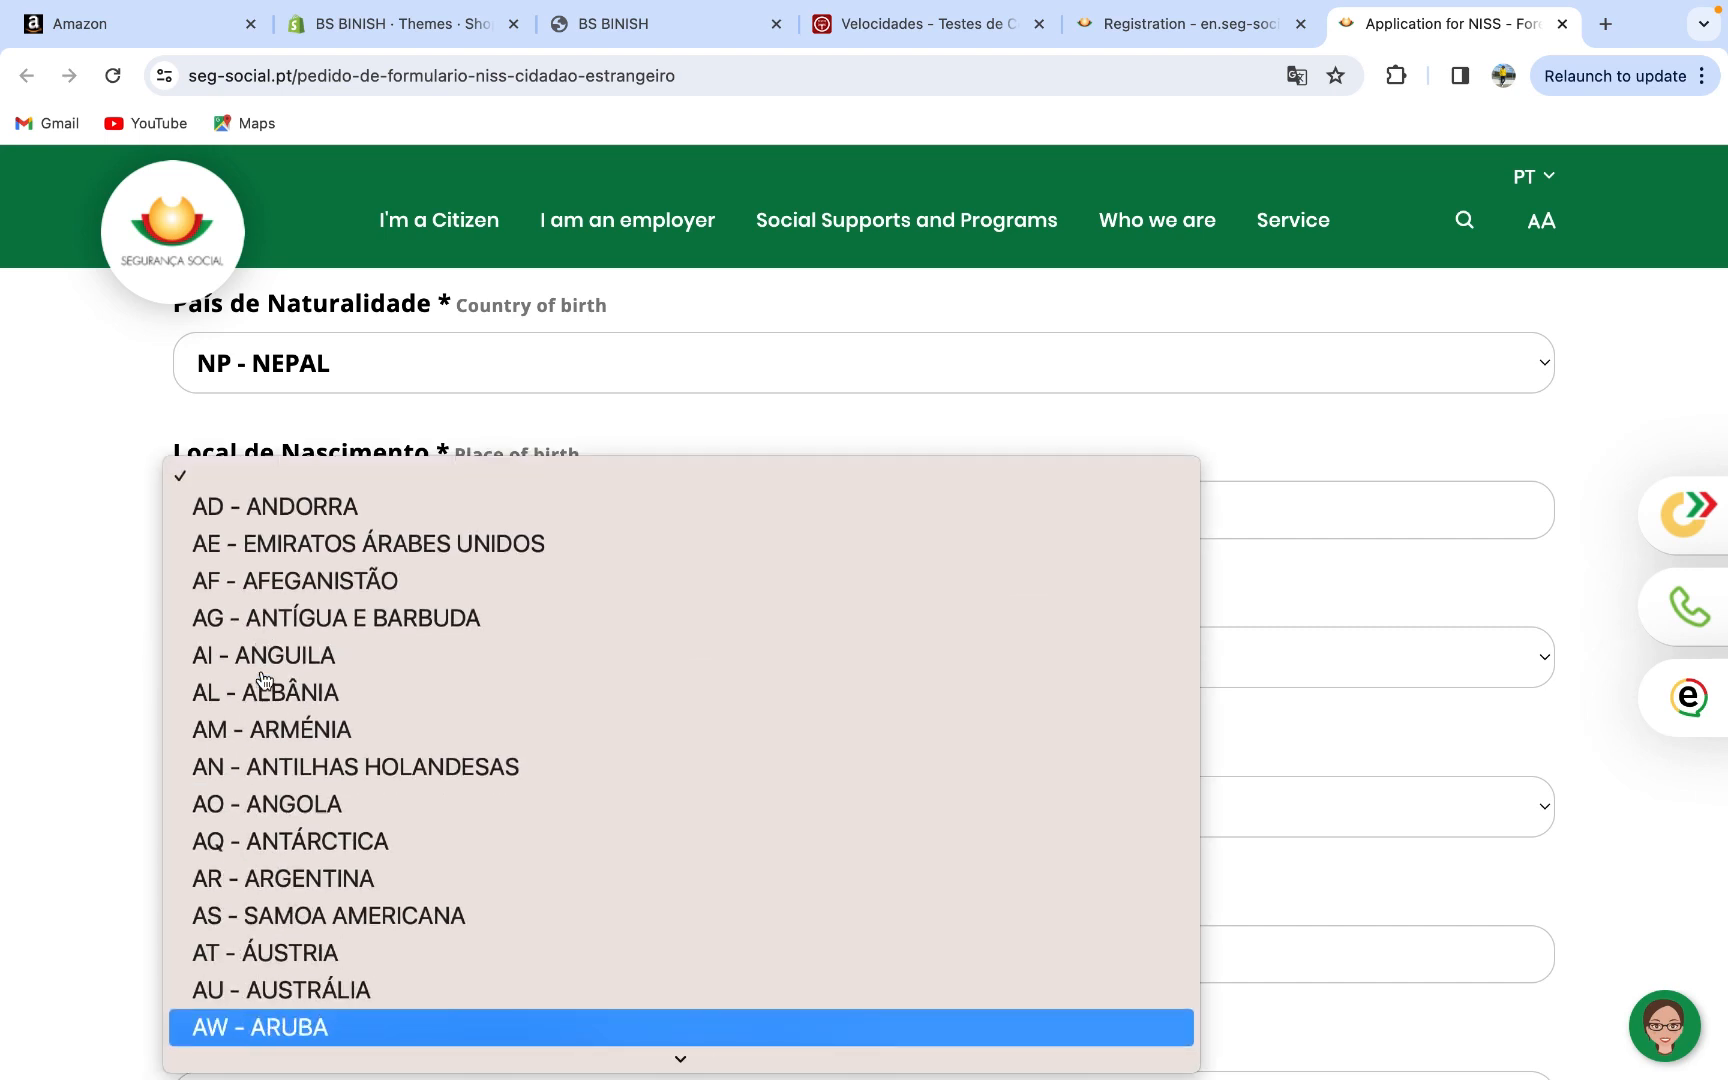
key("Down")
key("Down")
key("Down")
key("Down")
key("Down")
key("Down")
key("Down")
key("Down")
key("Down")
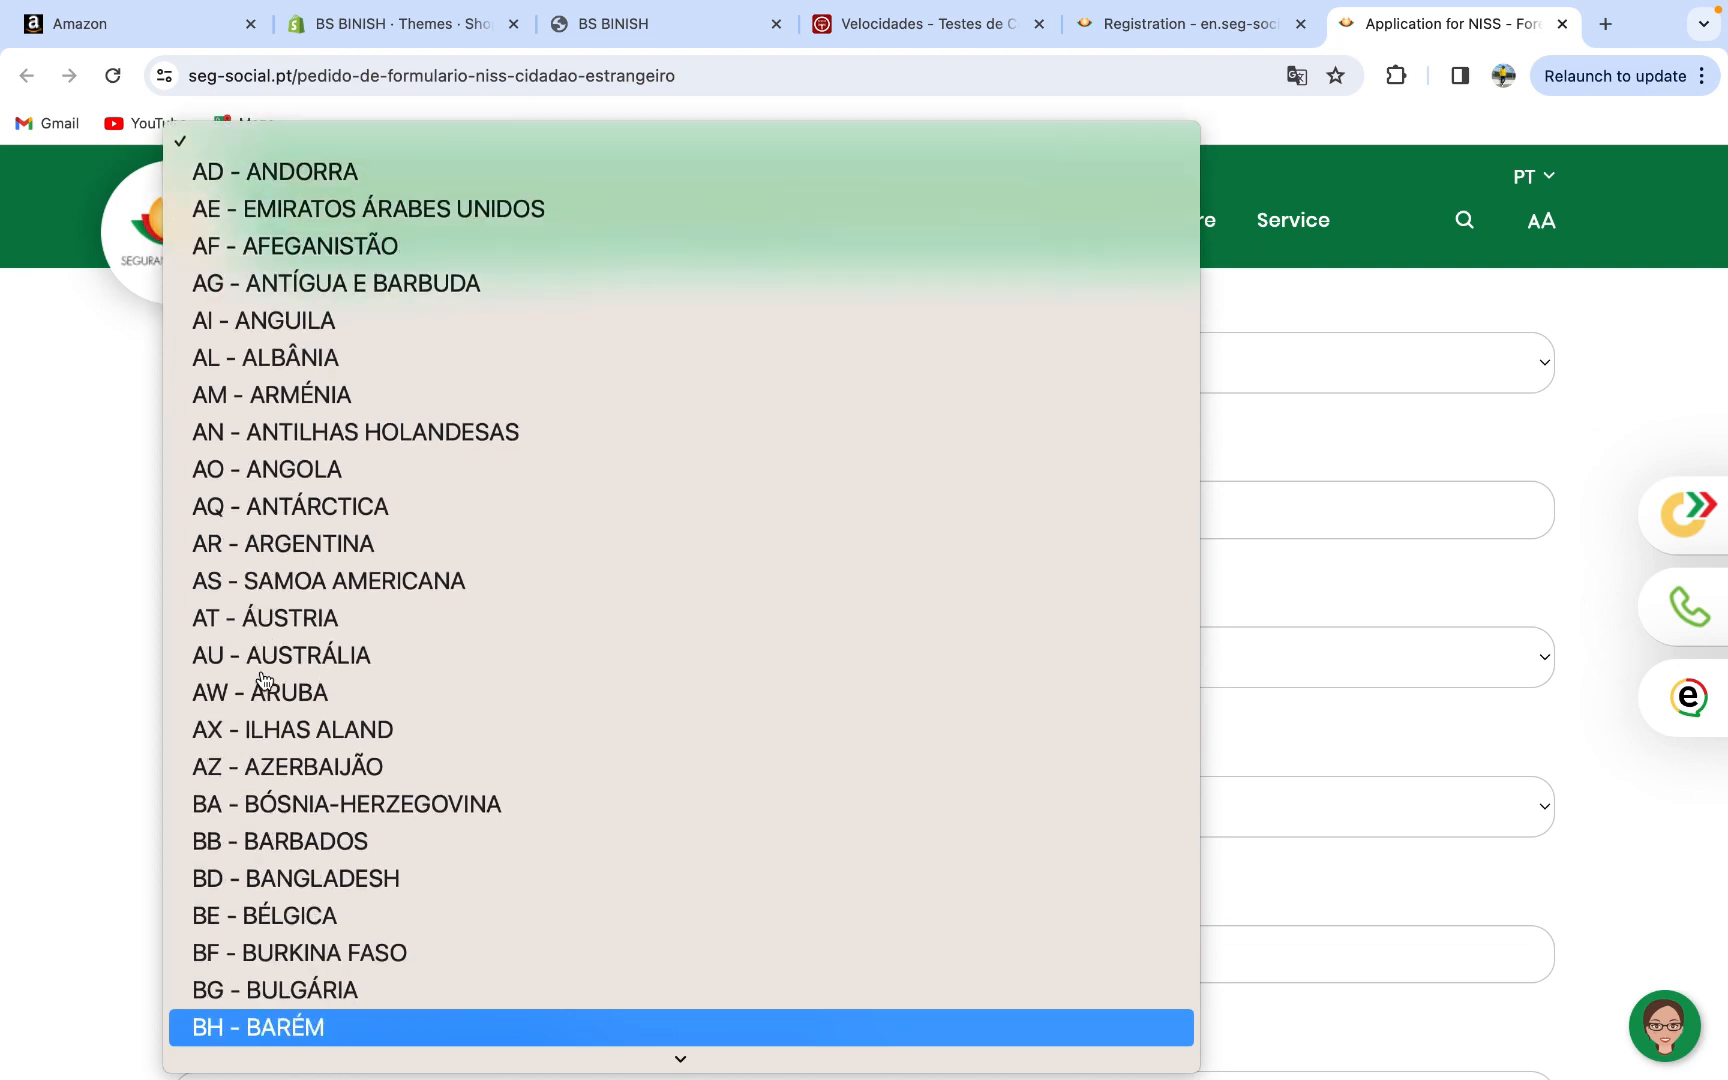
key("Down")
key("n")
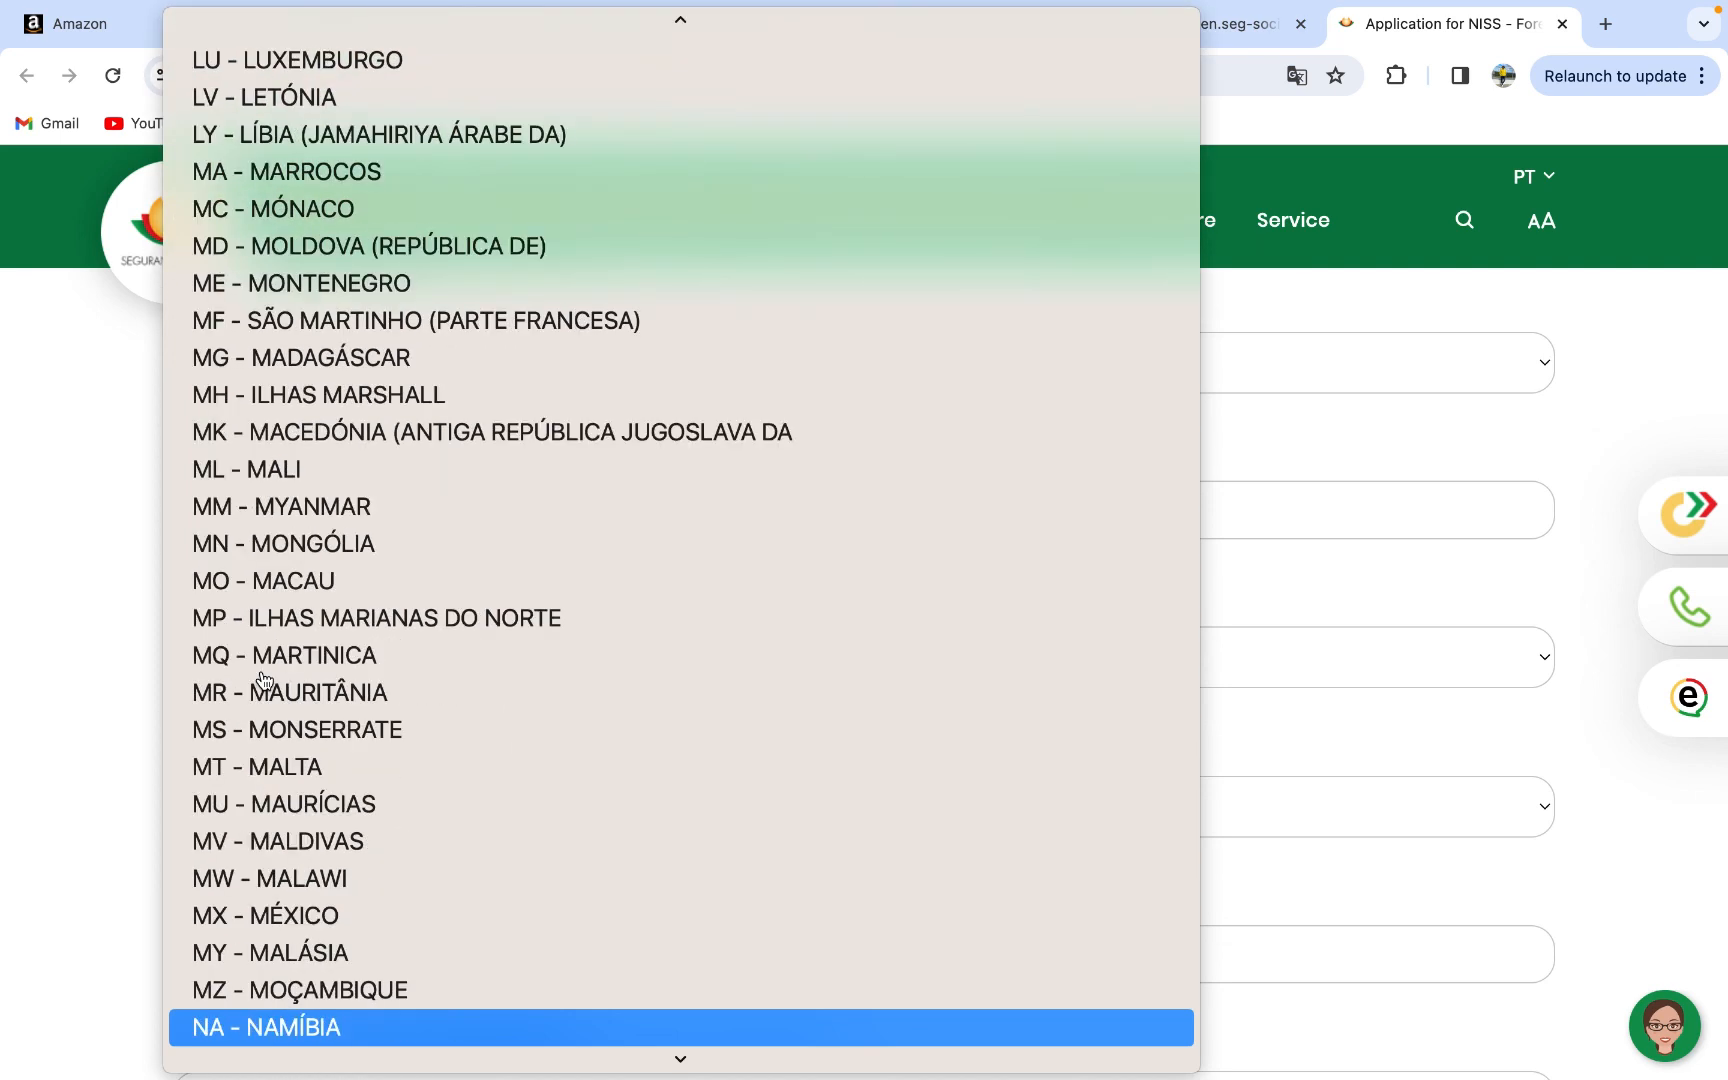
key("Down")
key("Down")
key("Down")
key("Down")
key("Down")
key("Down")
key("Down")
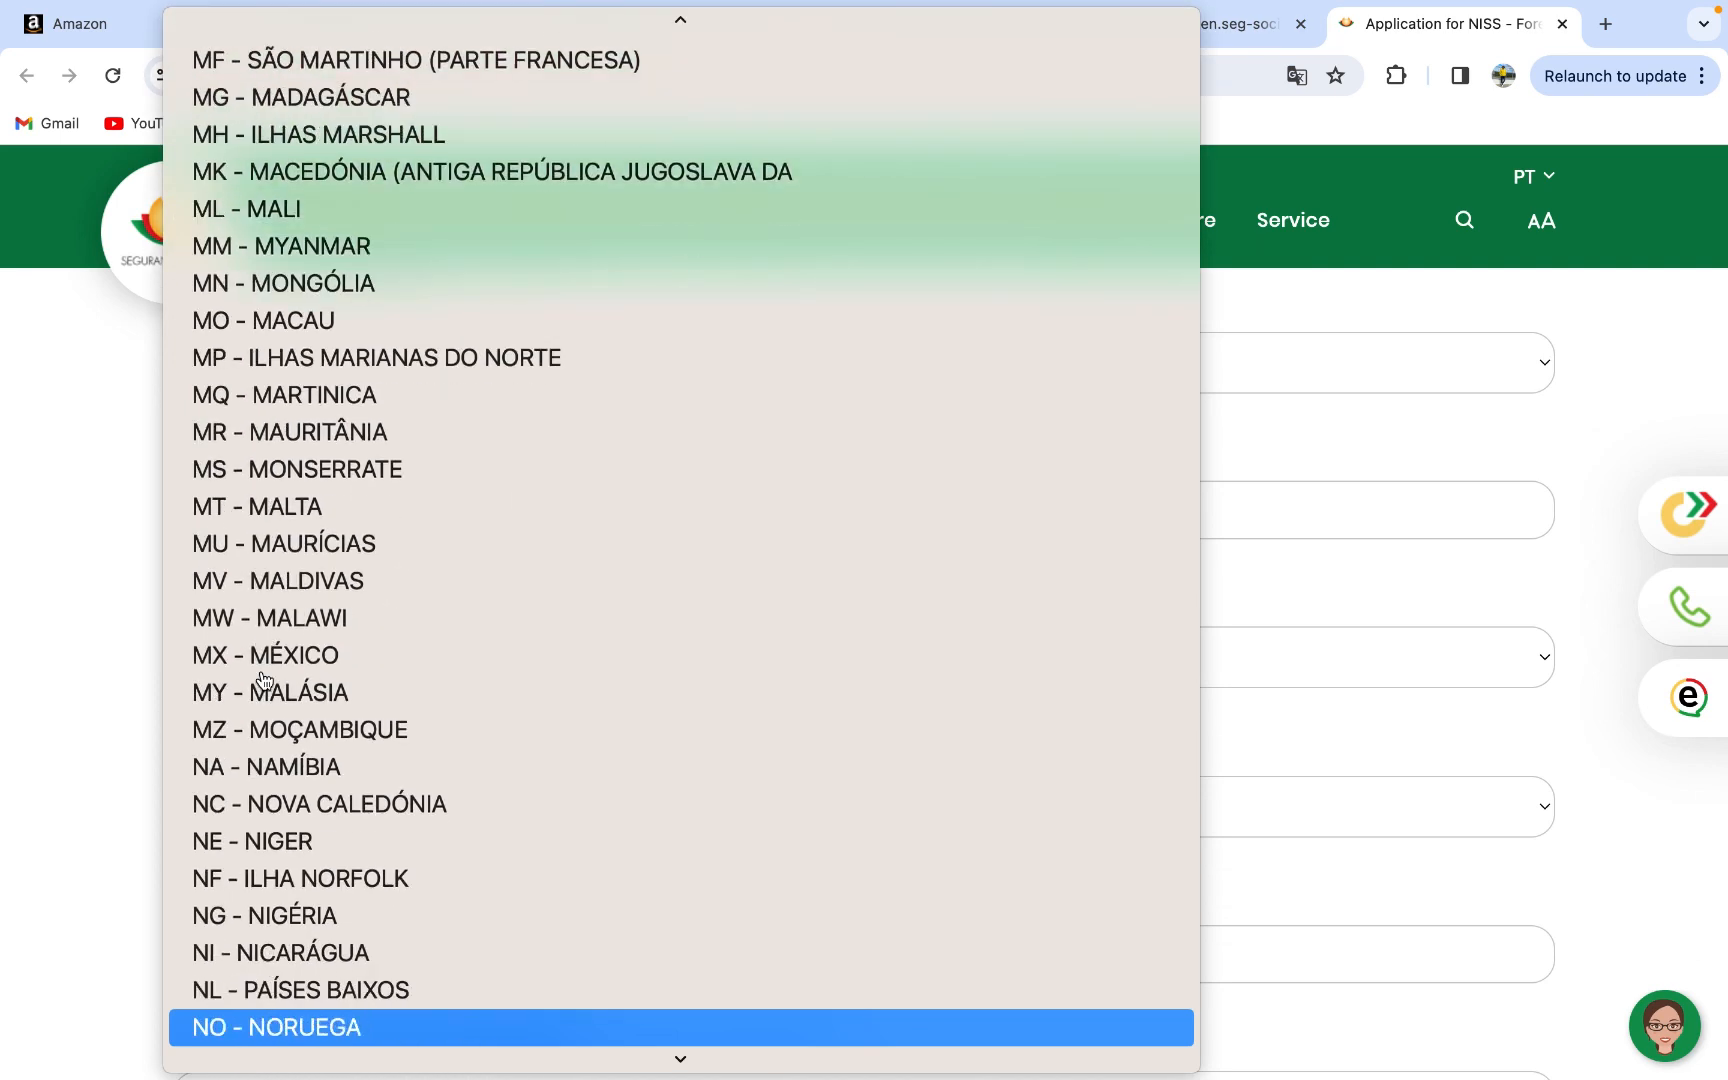
key("Down")
key("Down")
key("Up")
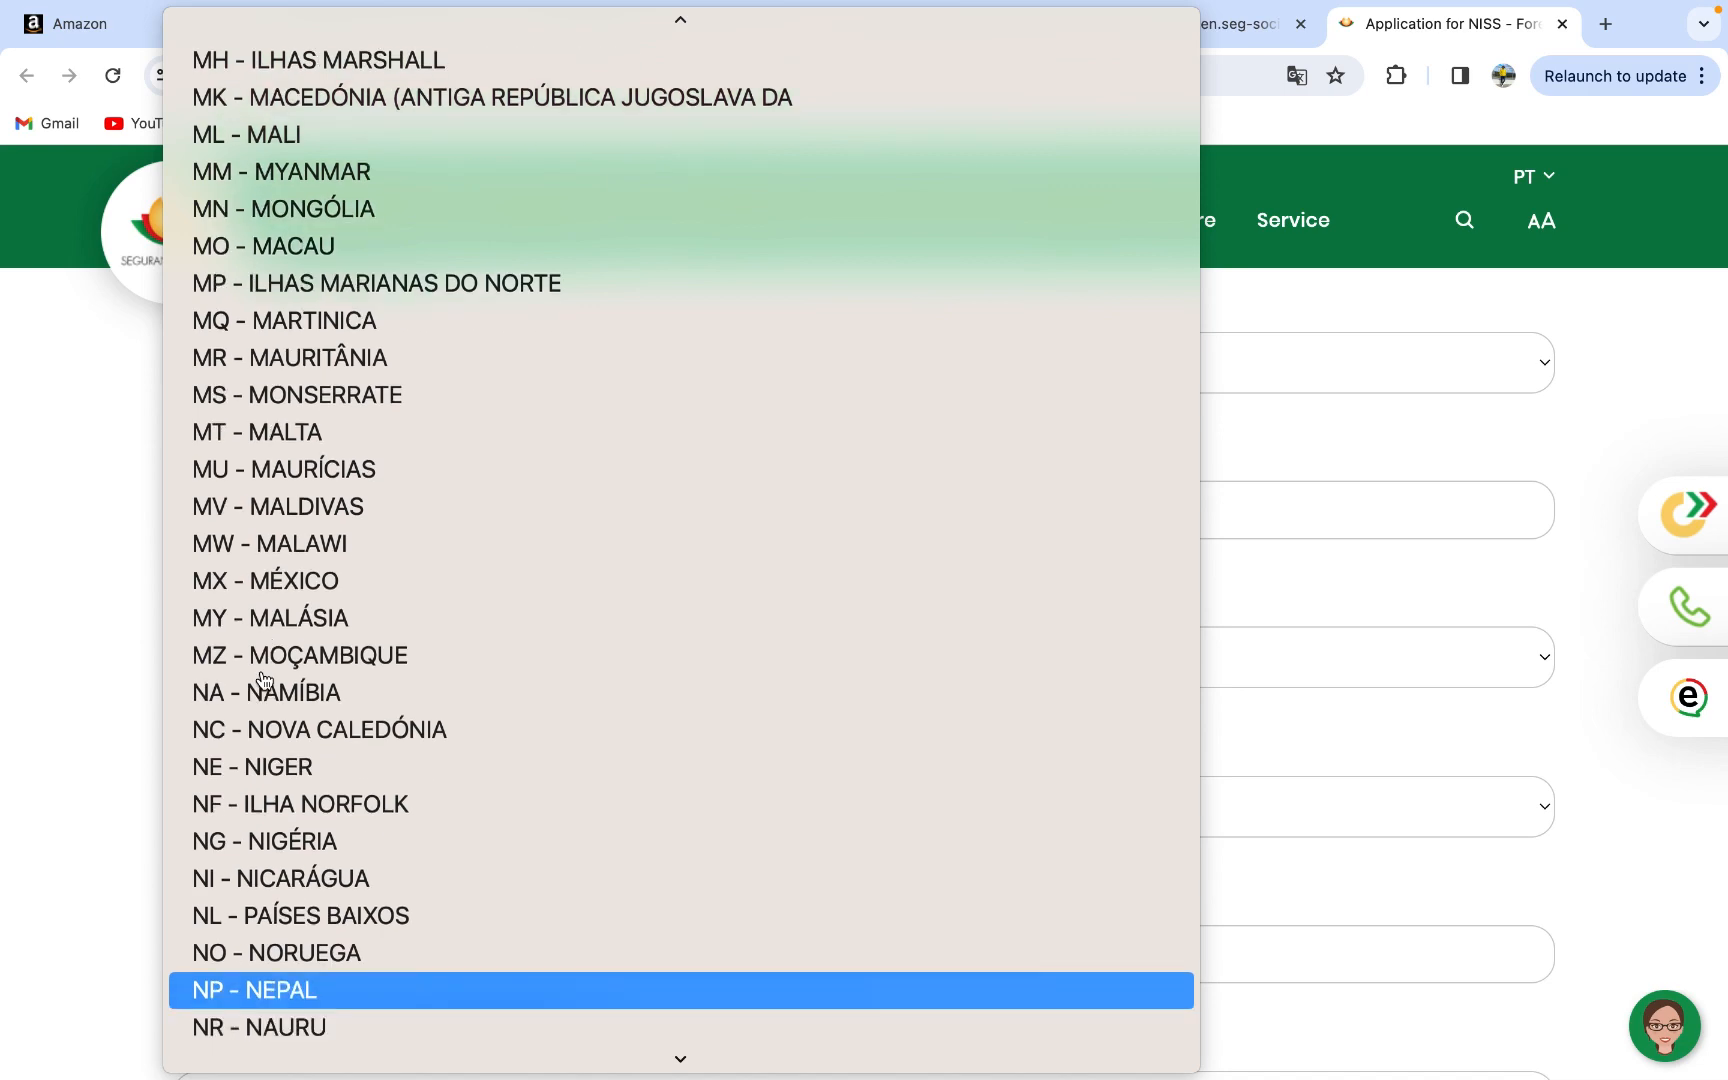
key("Return")
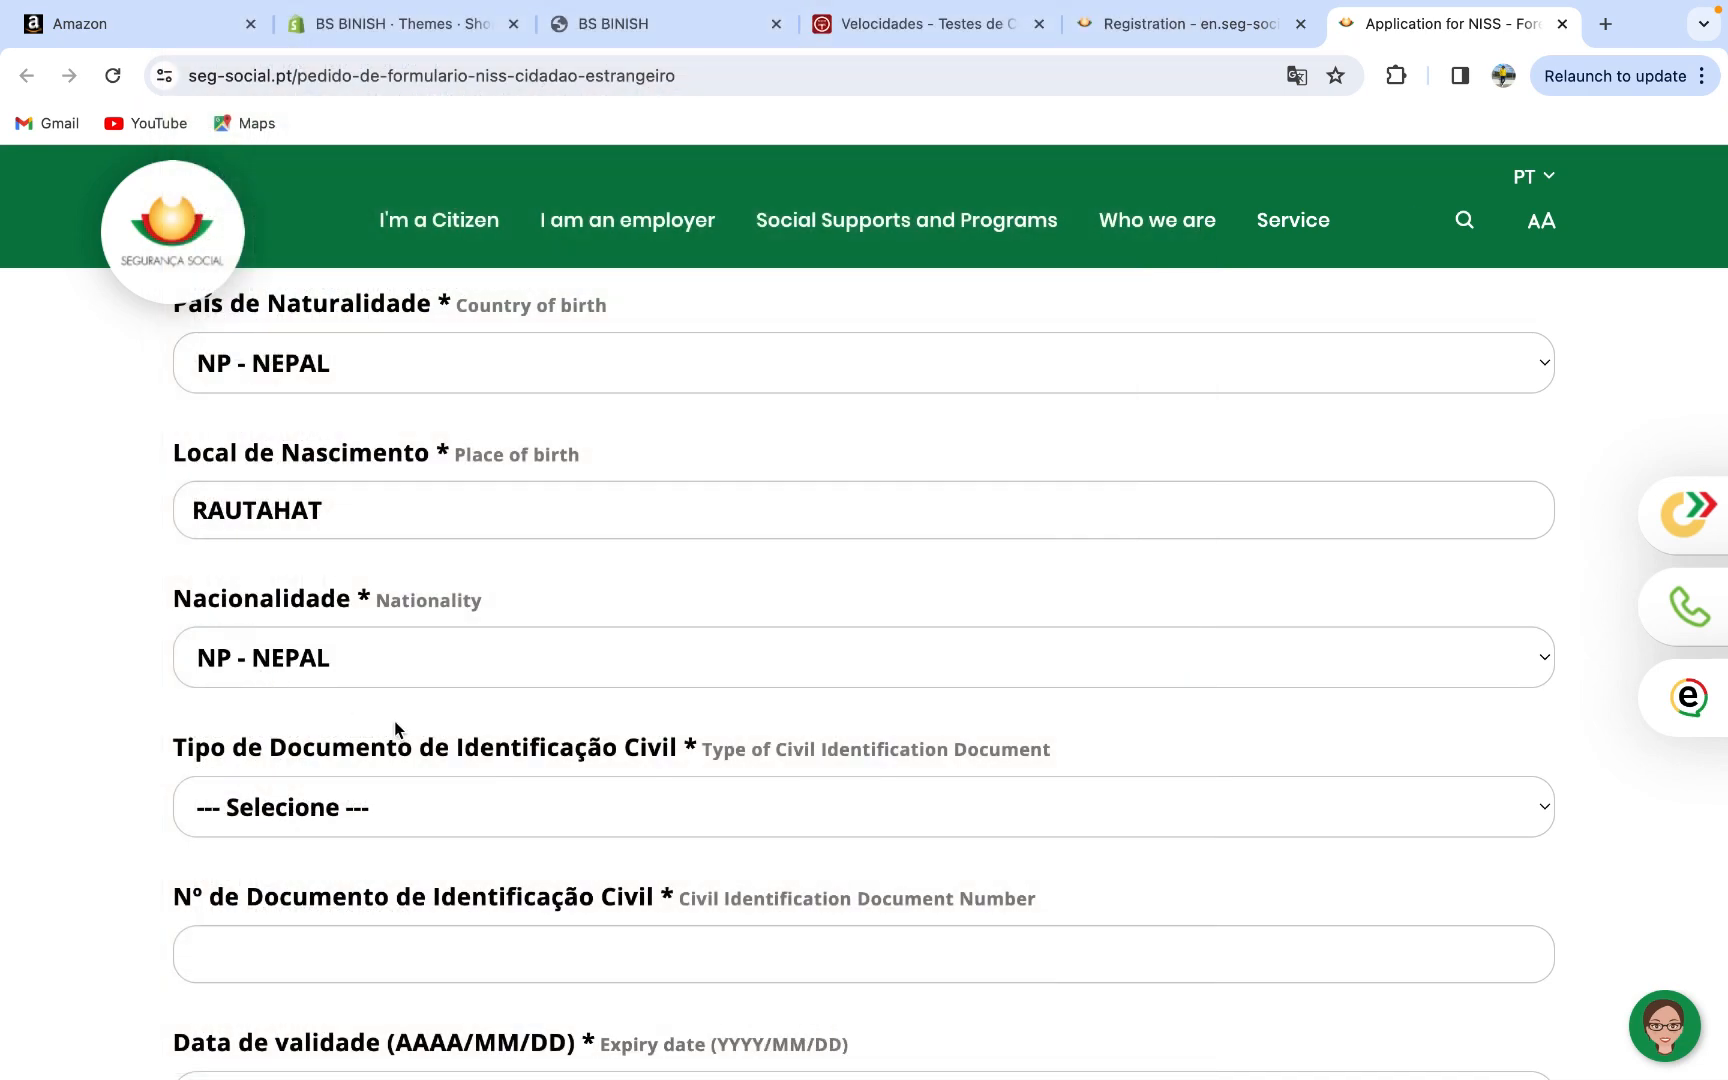
scroll(395, 721, "down", 3)
scroll(395, 721, "down", 1)
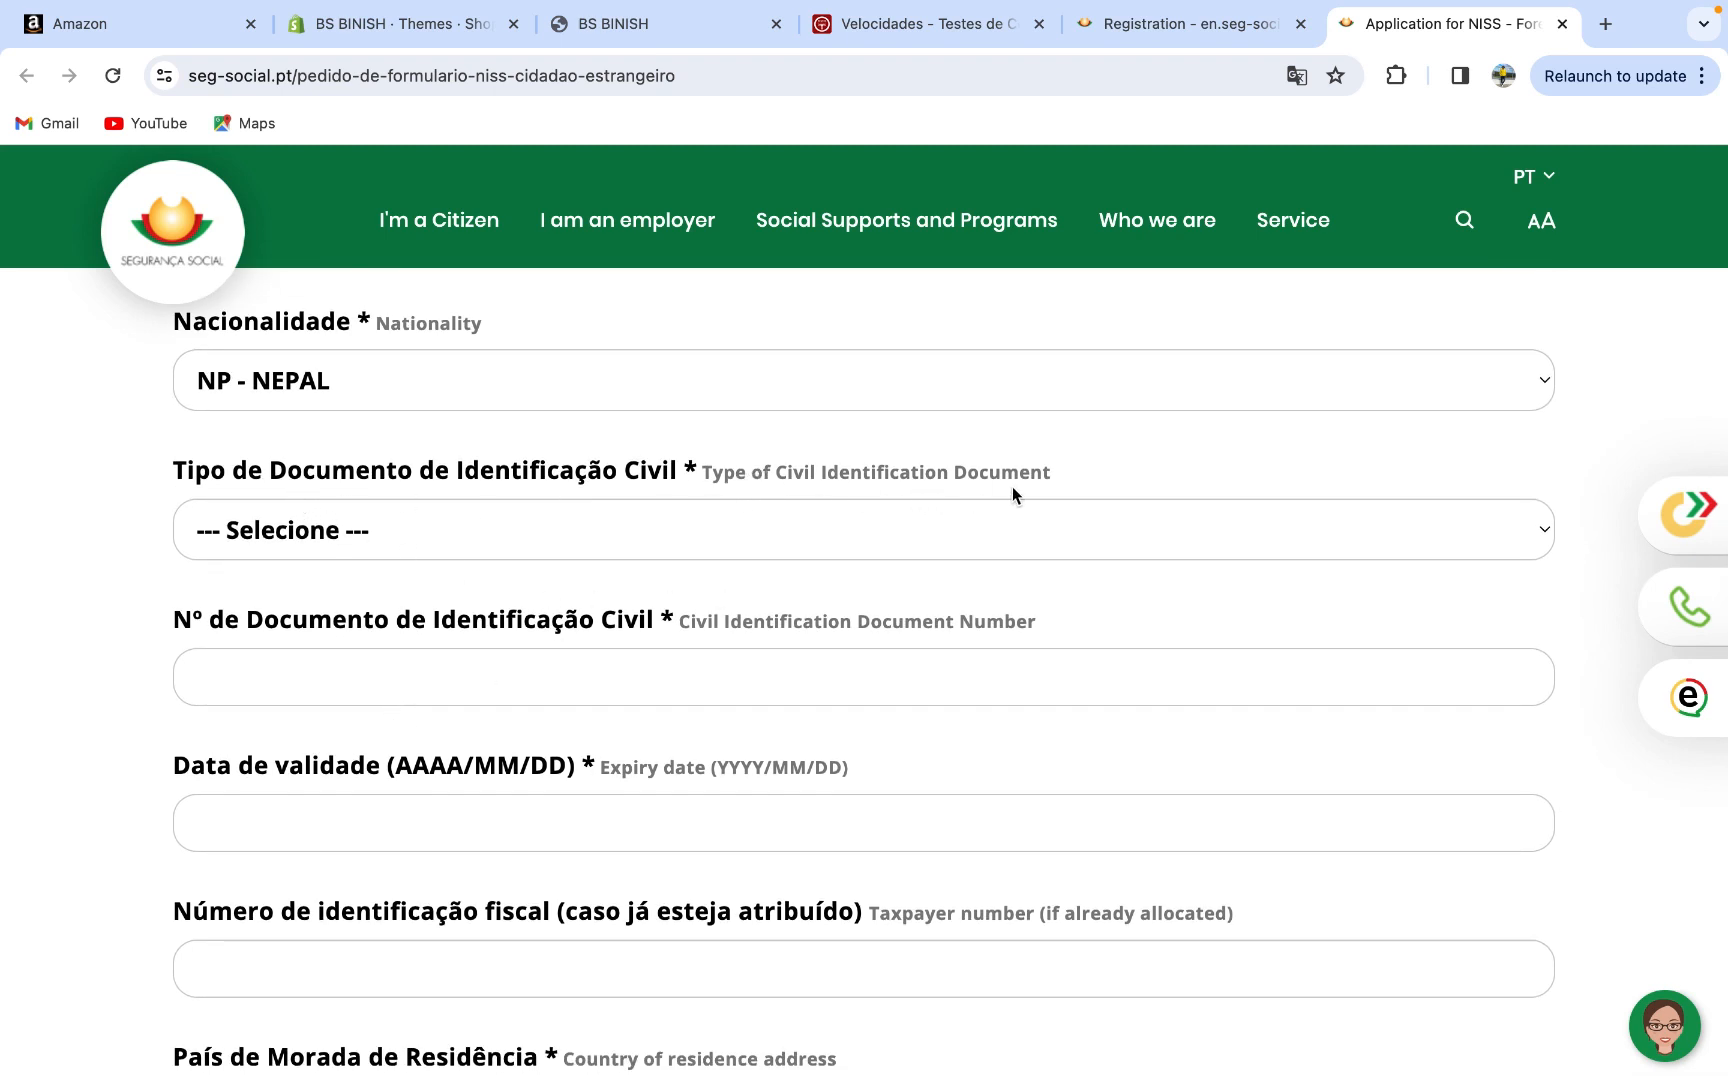
Step: Choose Passaporte / Passport as document type and fill in the saved passport number
left_click(596, 544)
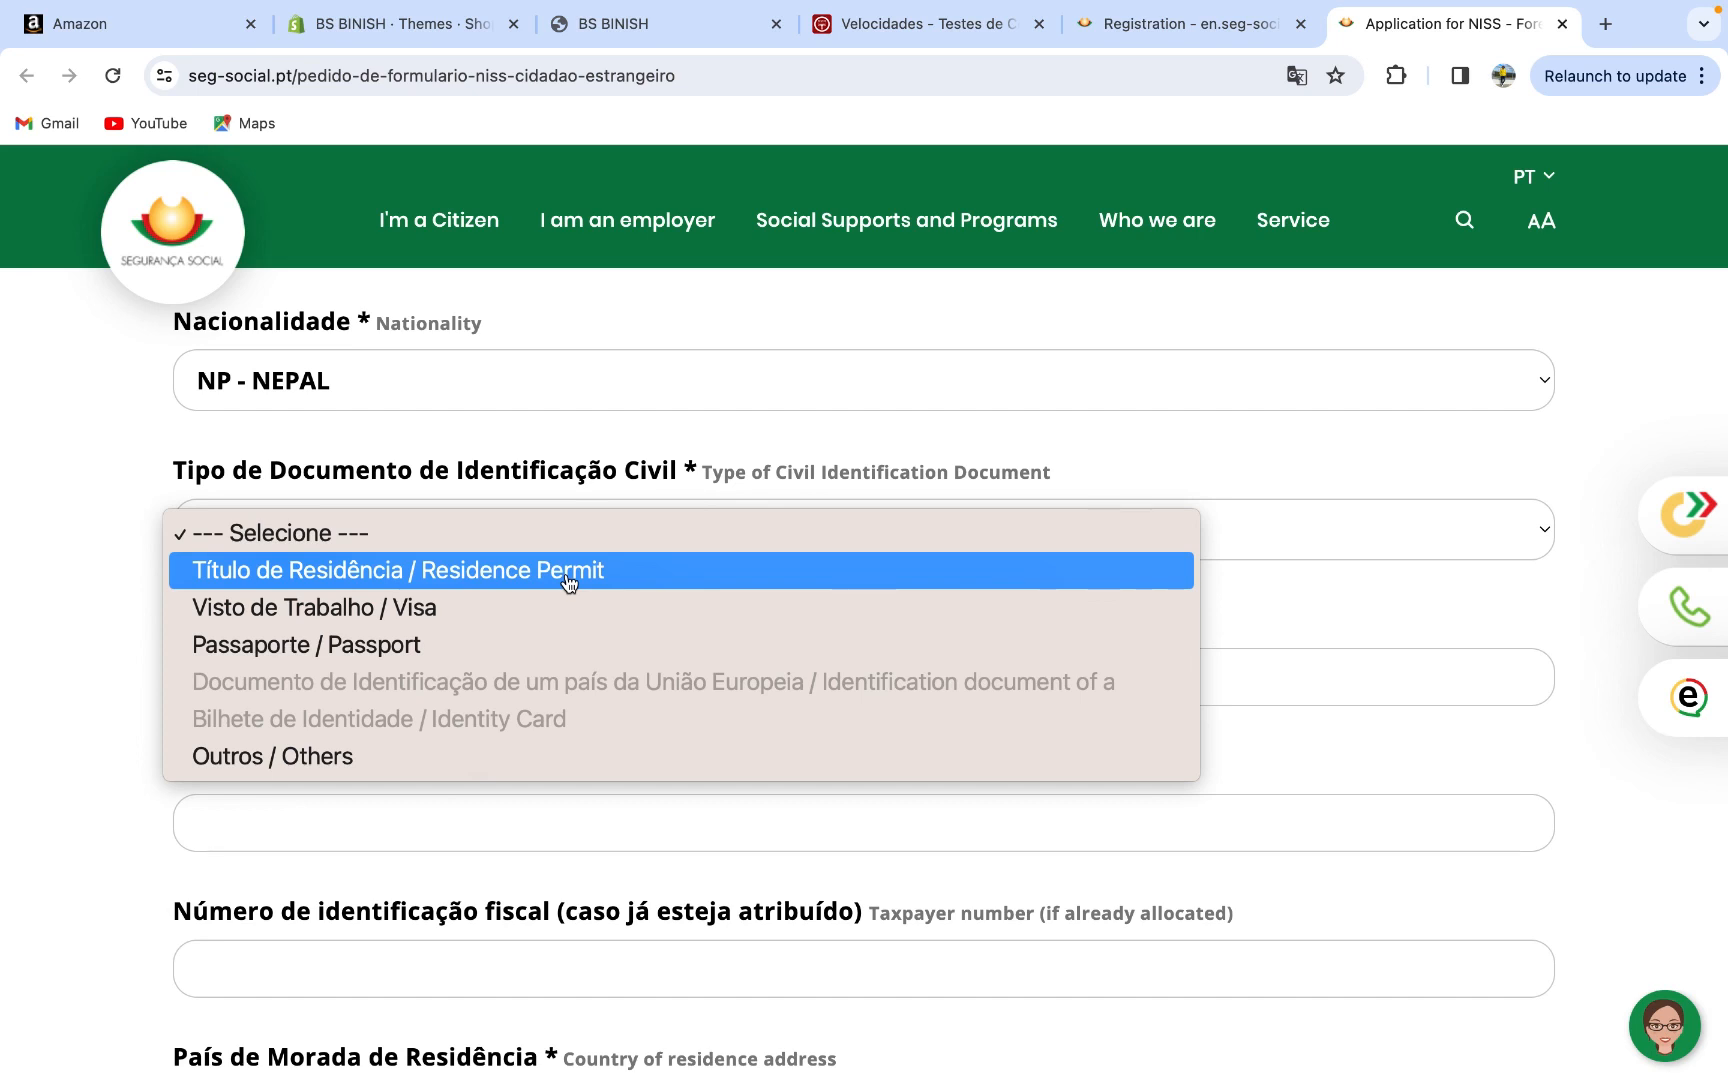
left_click(411, 645)
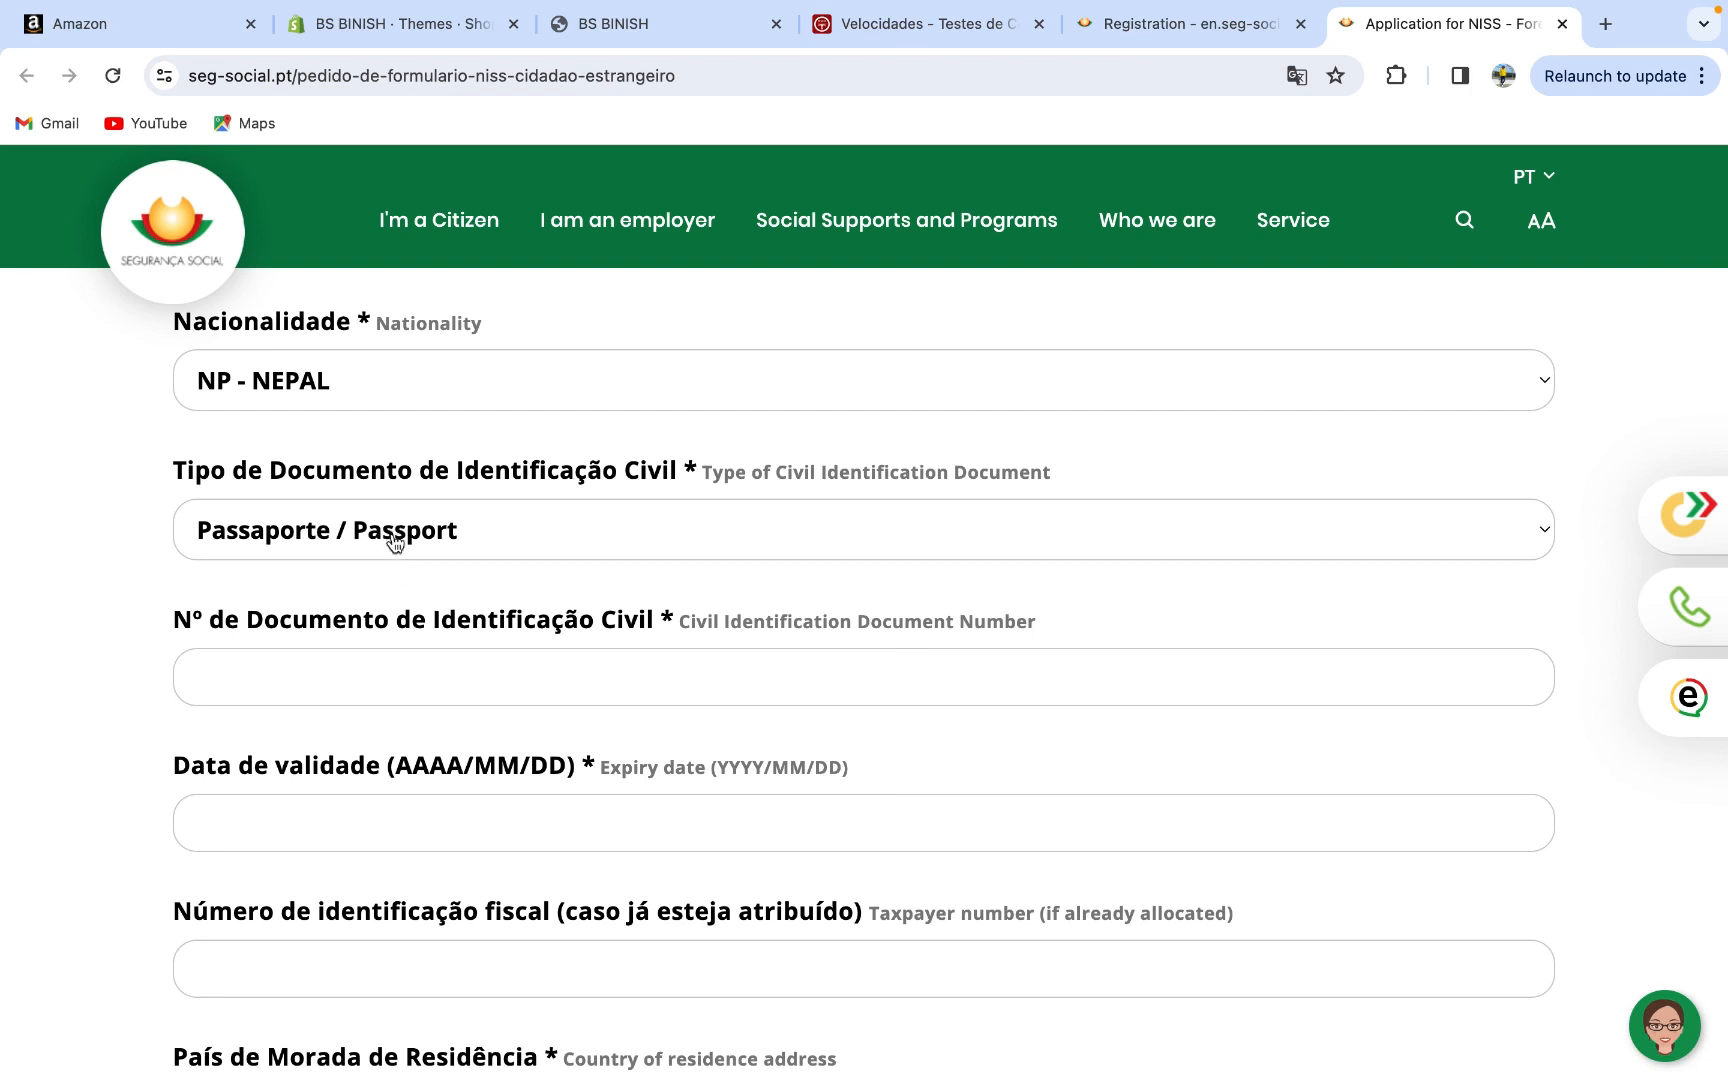
left_click(422, 672)
left_click(422, 672)
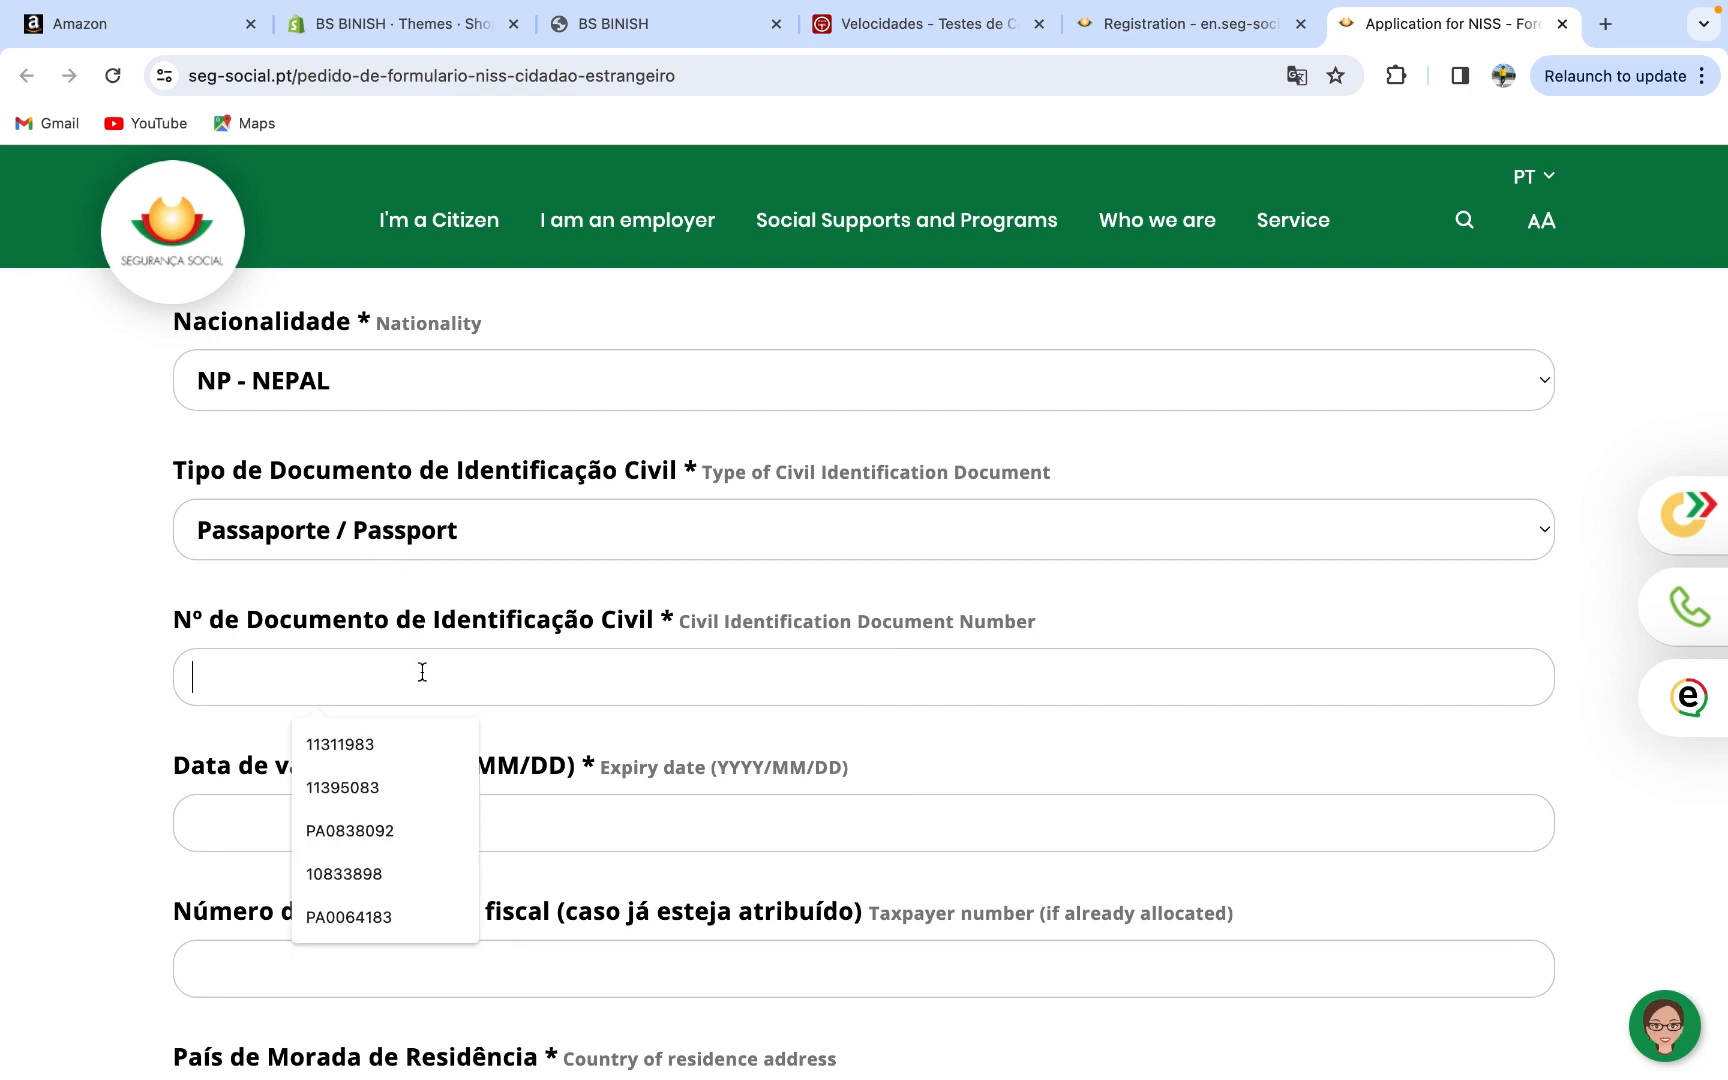
left_click(372, 838)
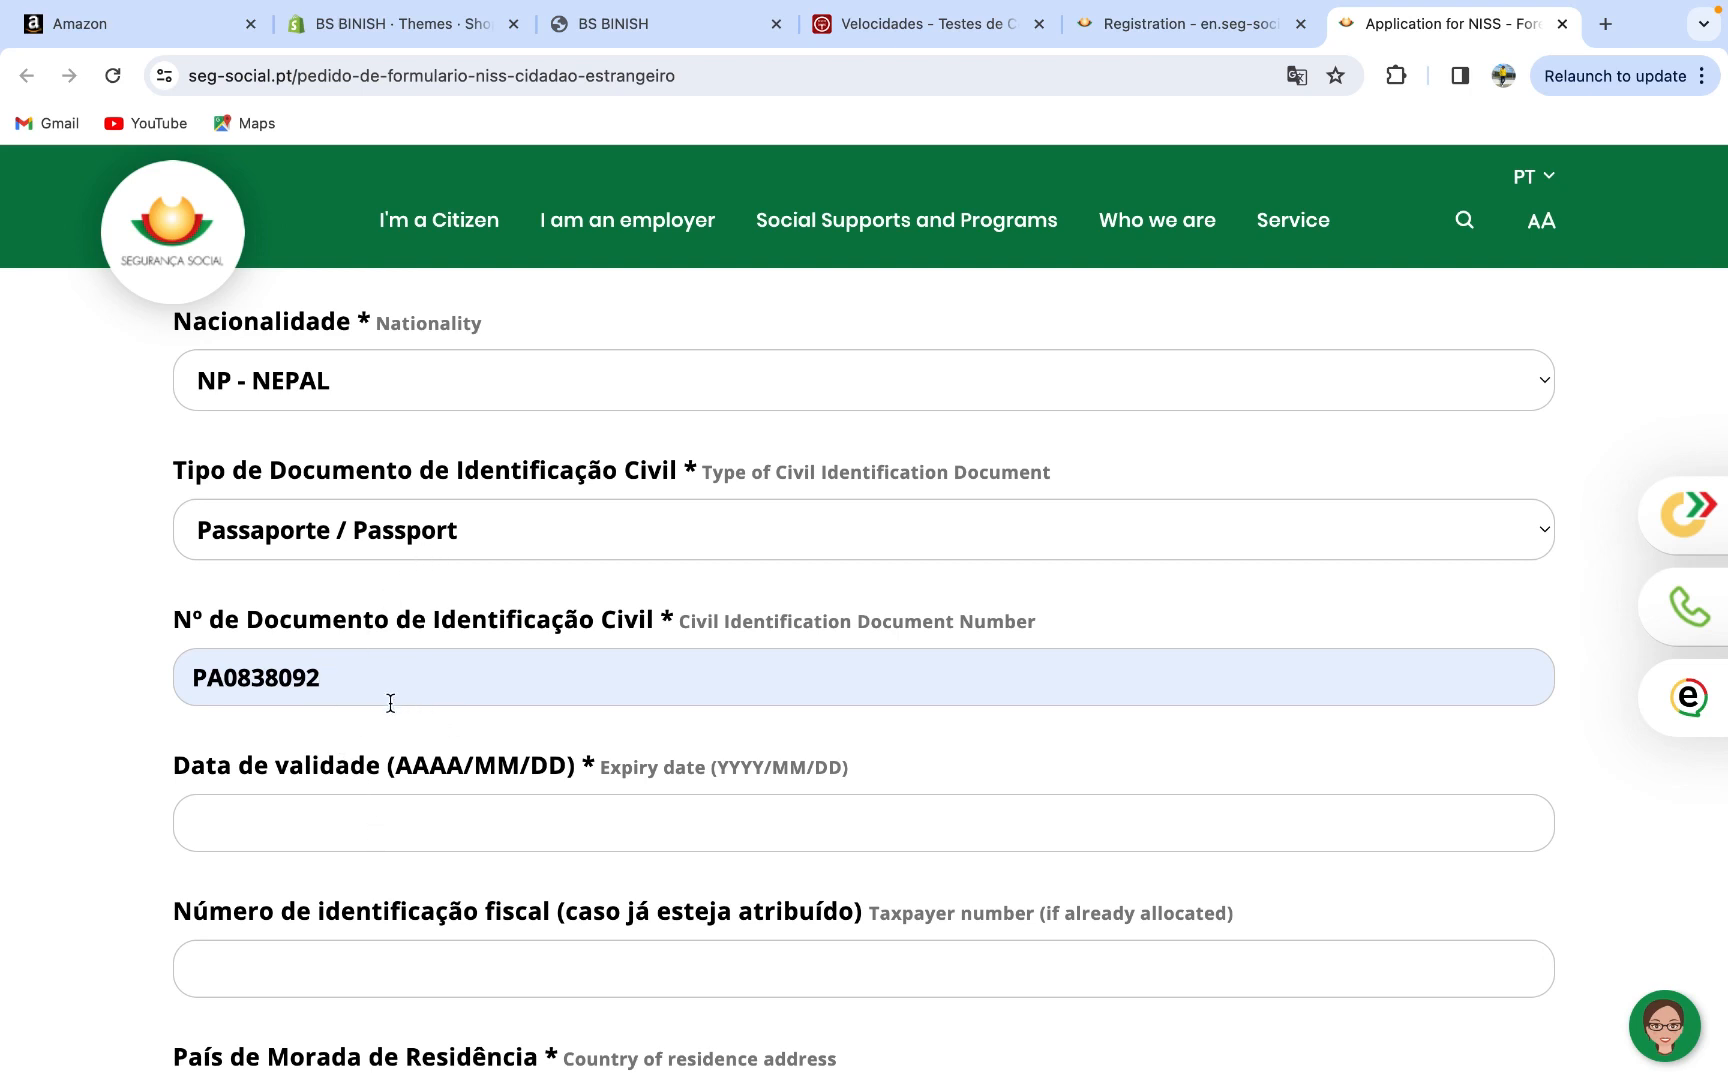
scroll(446, 738, "down", 3)
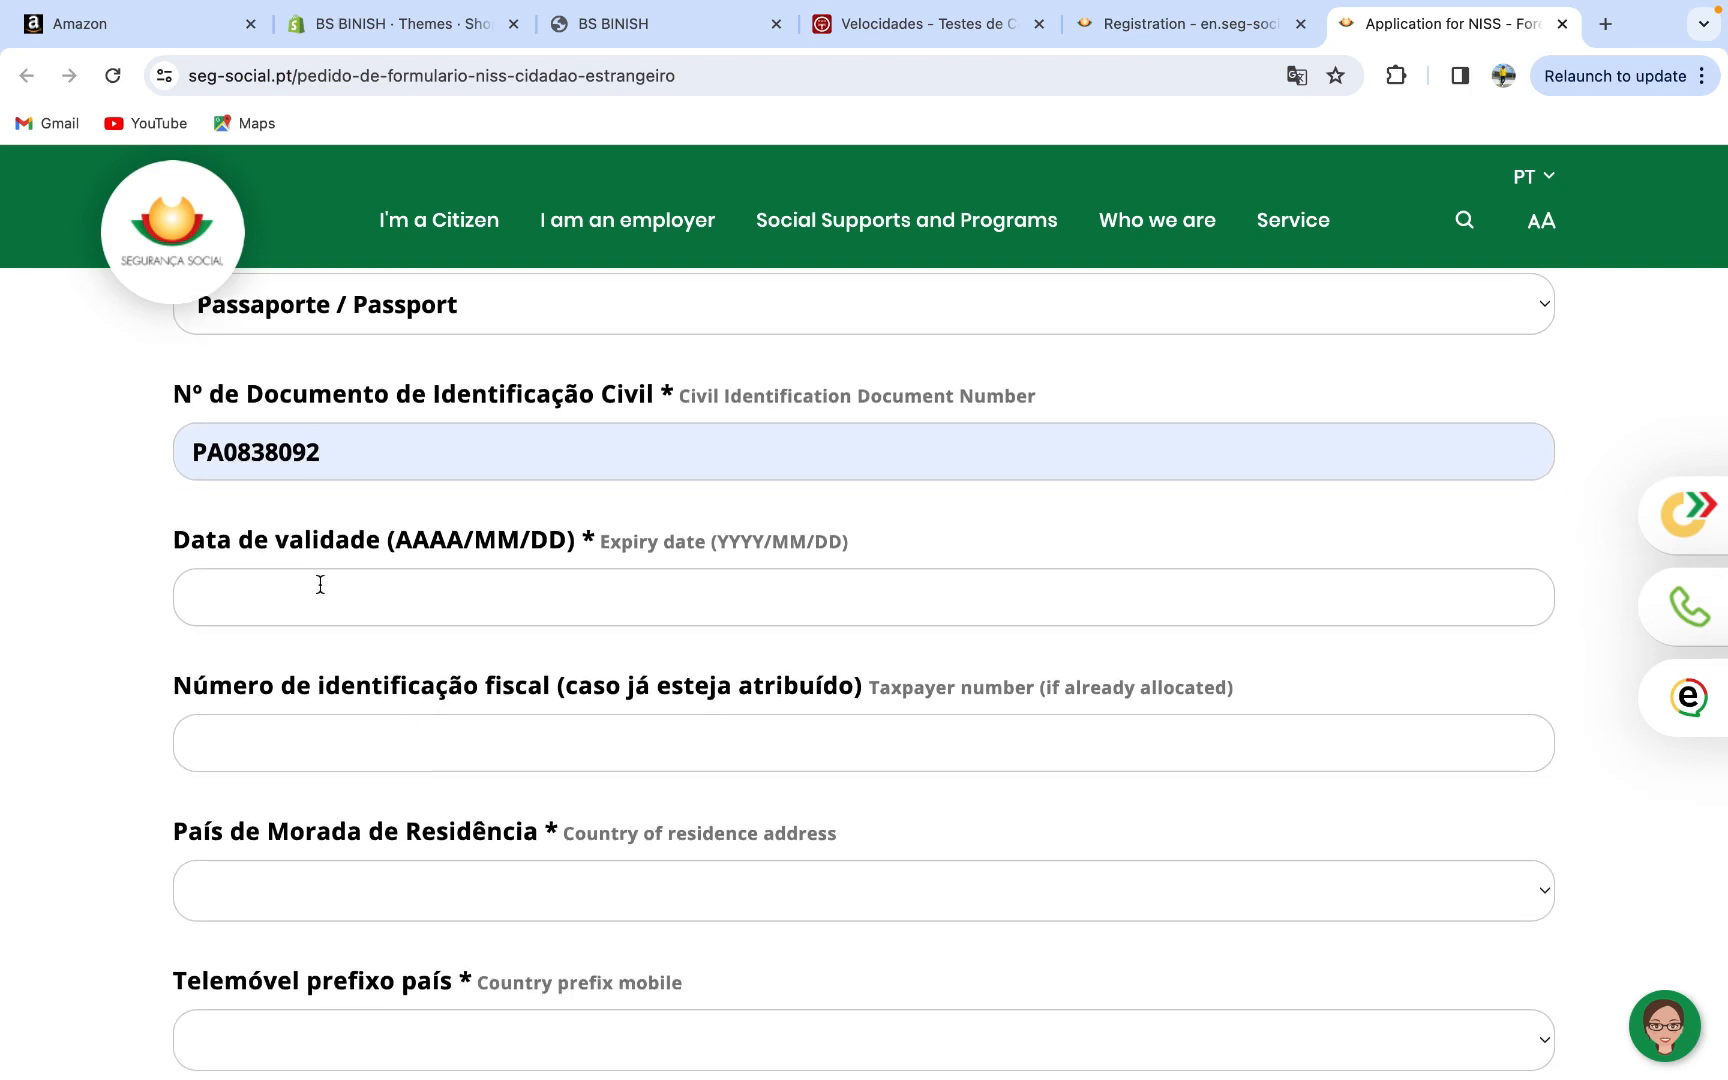
Step: Enter 2030/06/07 as the passport's Data de validade and type the applicant's taxpayer number (NIF)
left_click(324, 607)
type("2030/06/07")
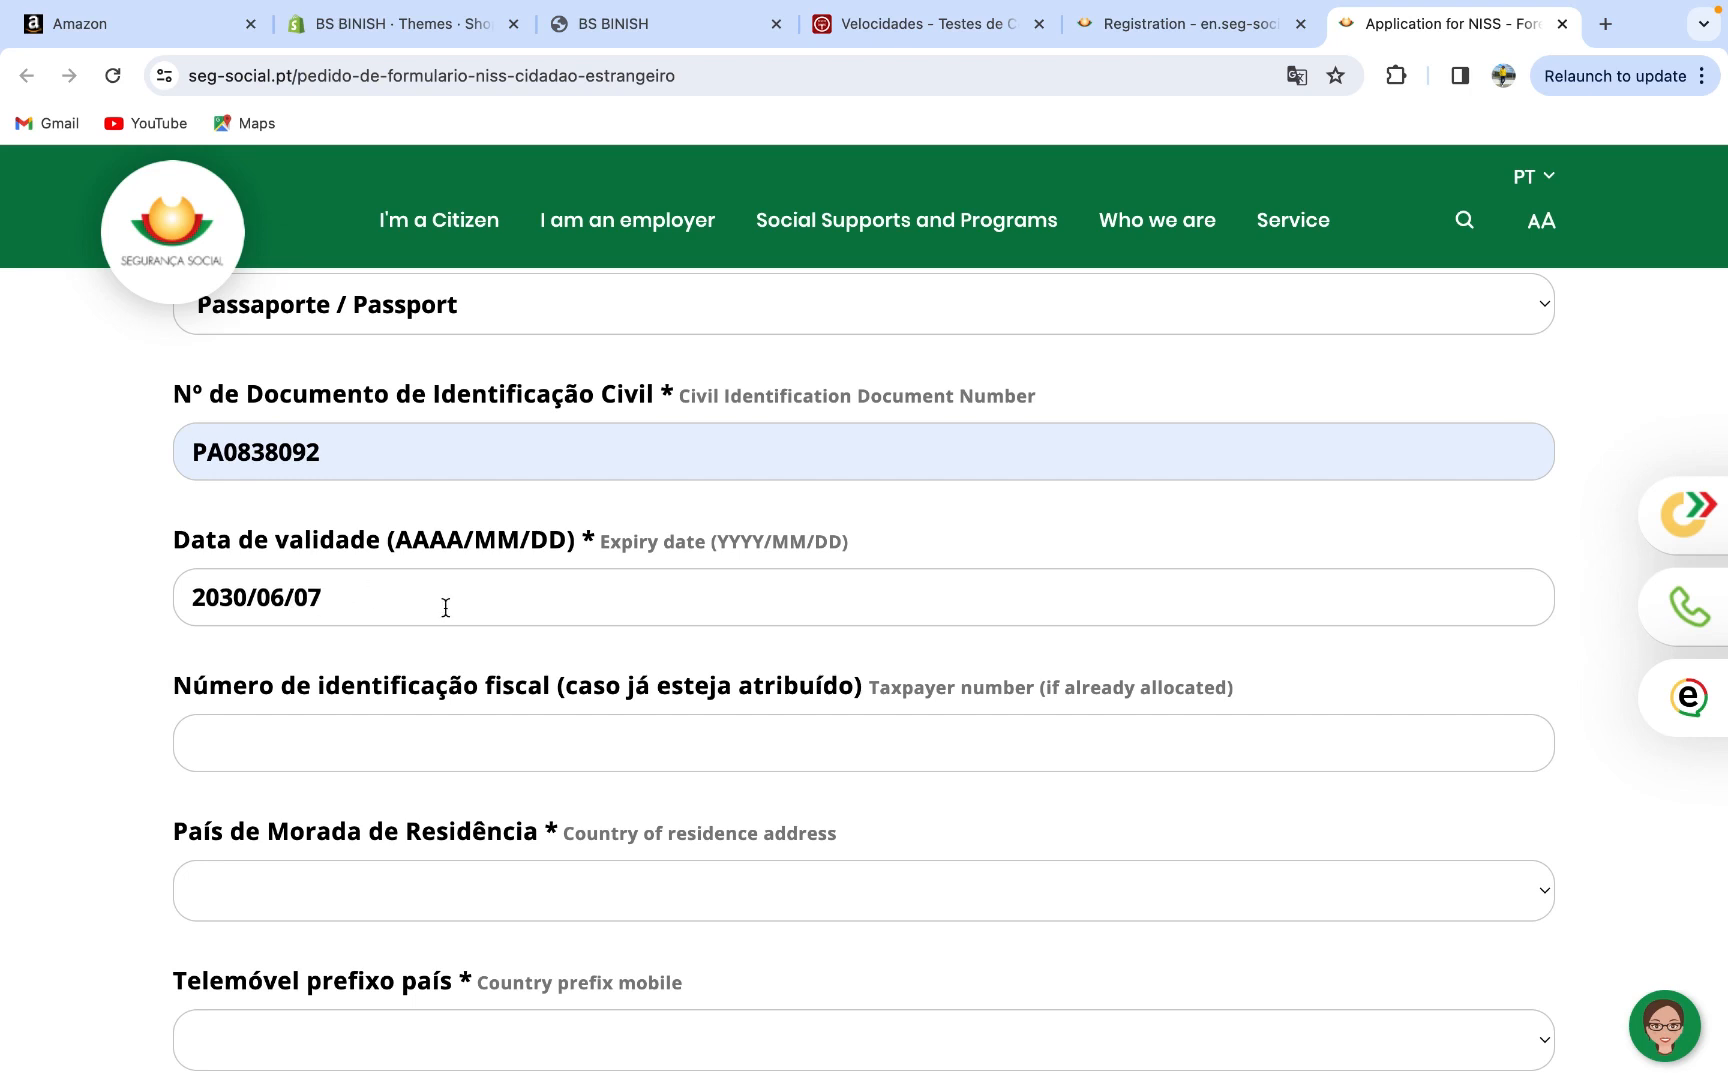
scroll(446, 607, "down", 3)
scroll(446, 607, "down", 1)
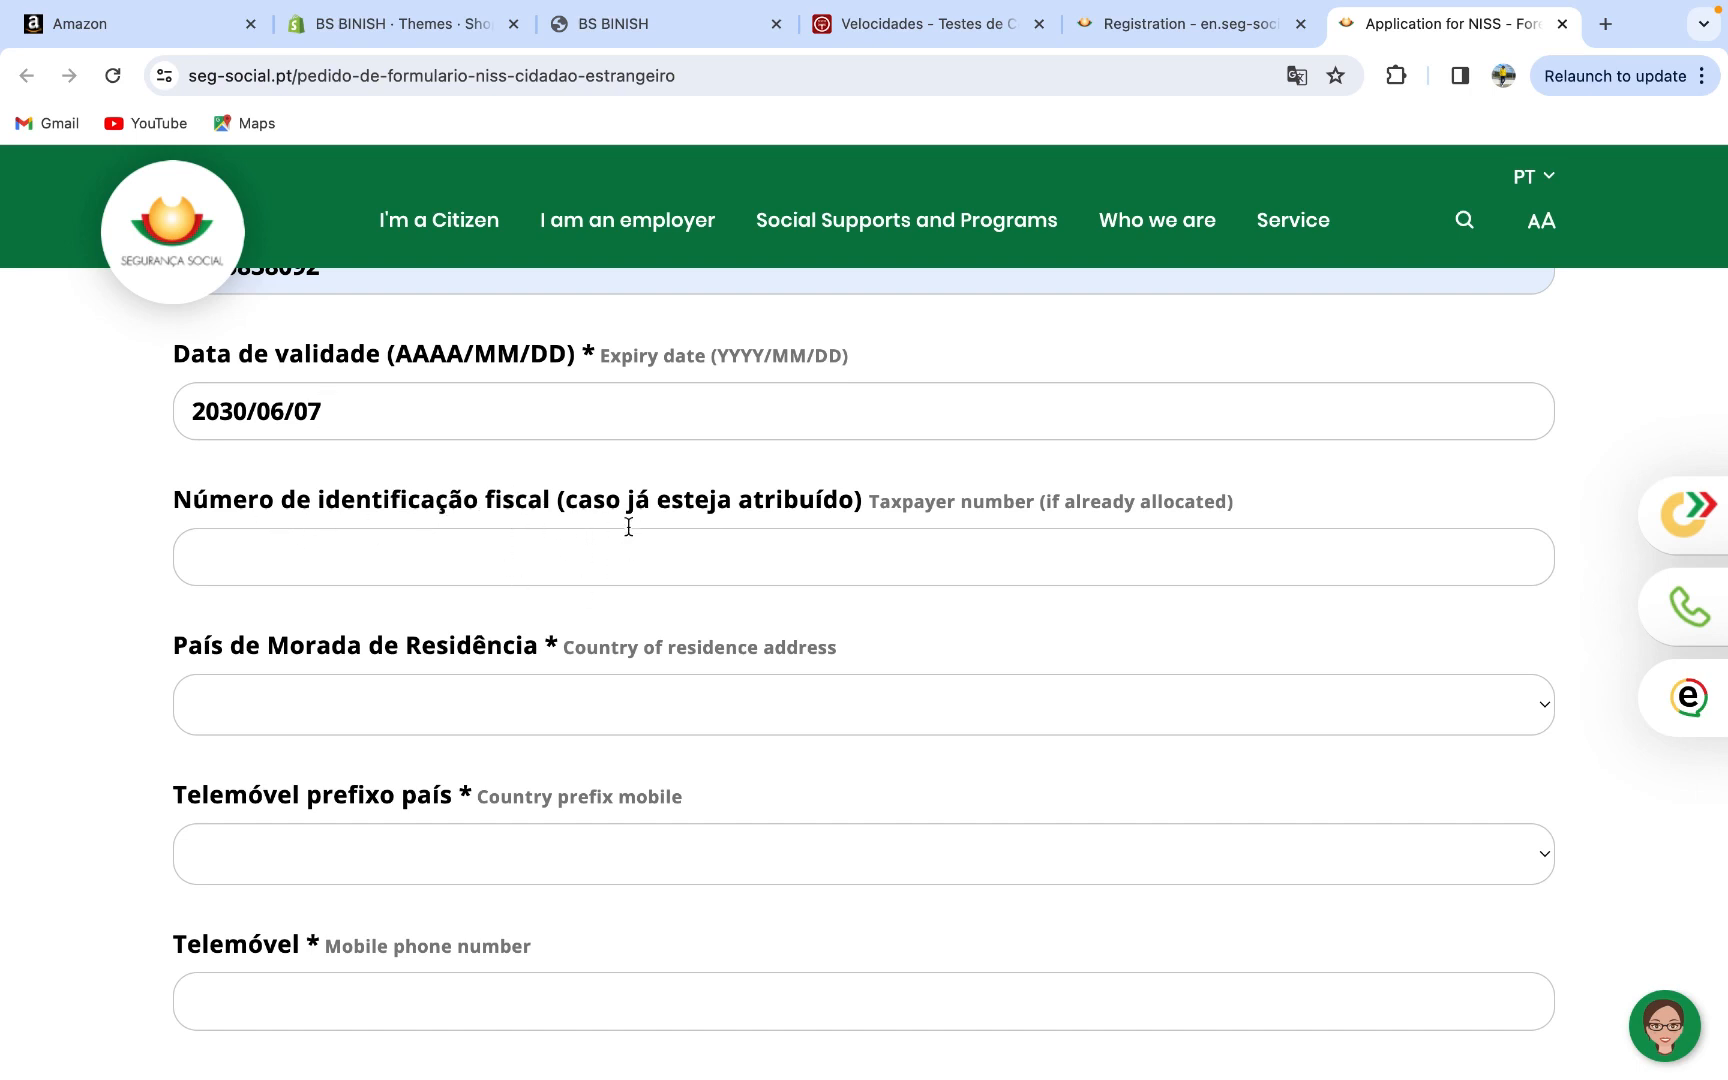
left_click(494, 558)
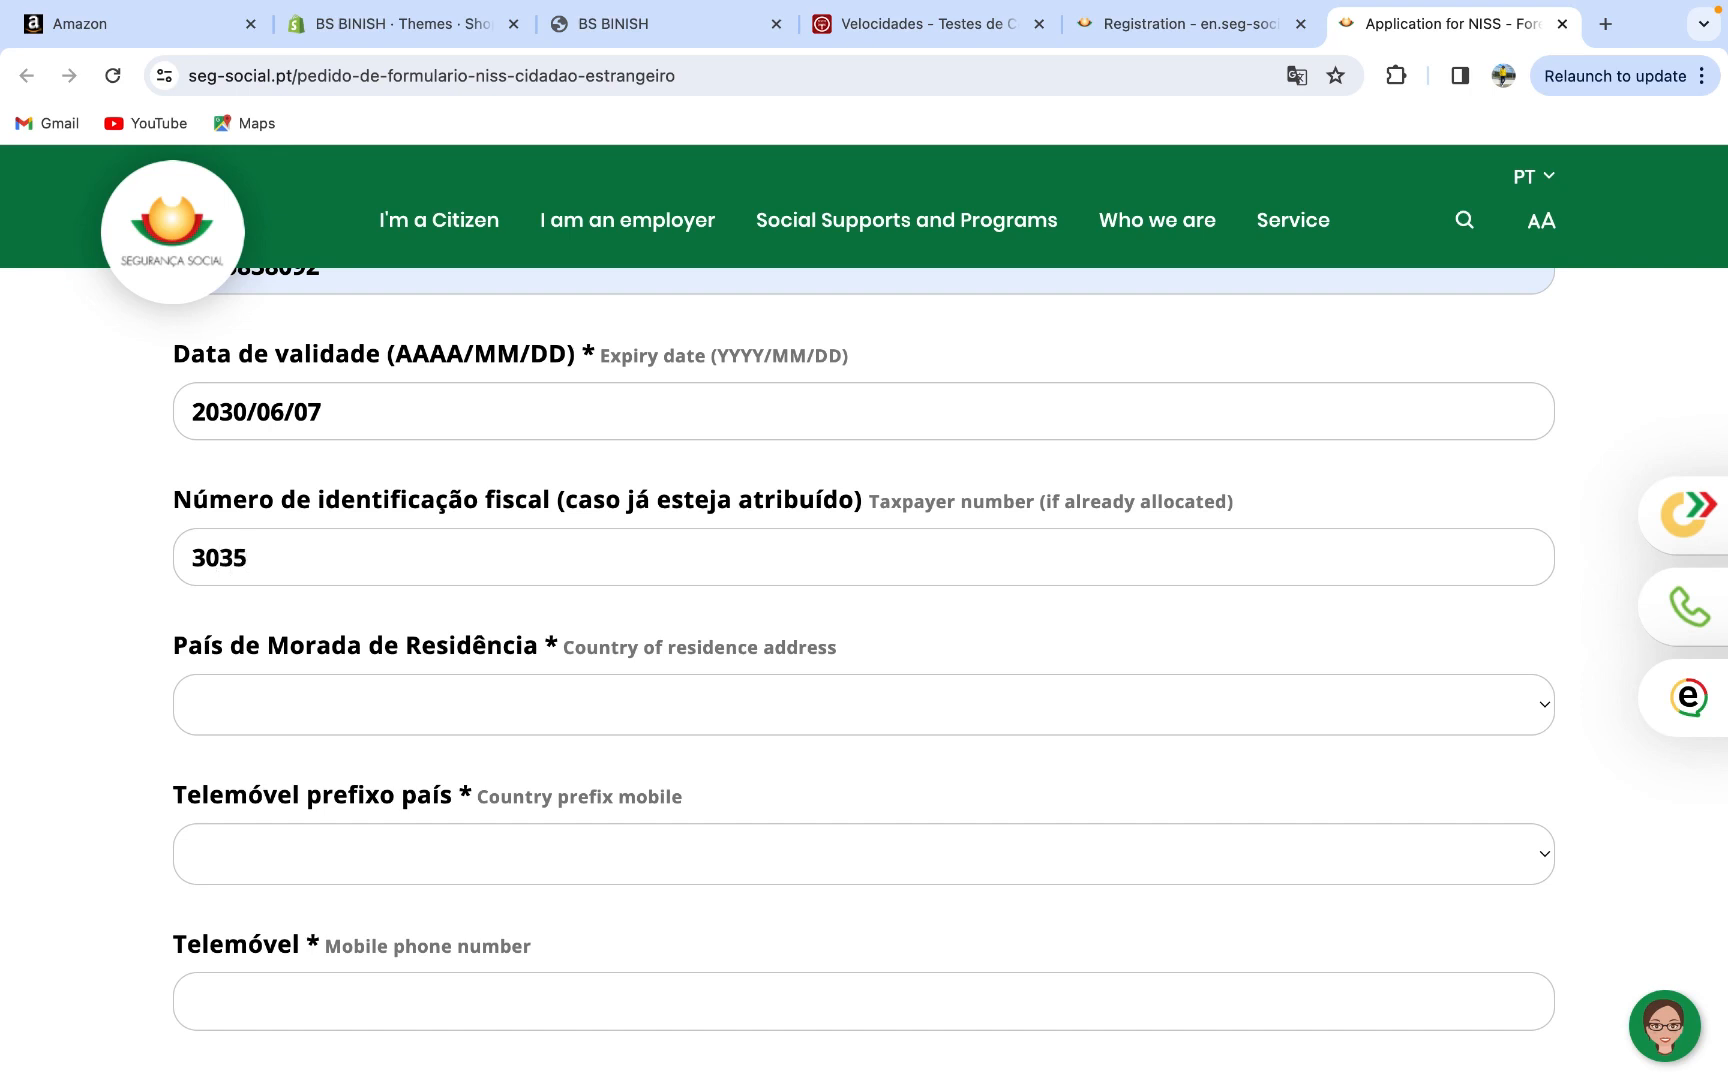
Step: Choose PT - PORTUGAL as the country of residence
left_click(378, 719)
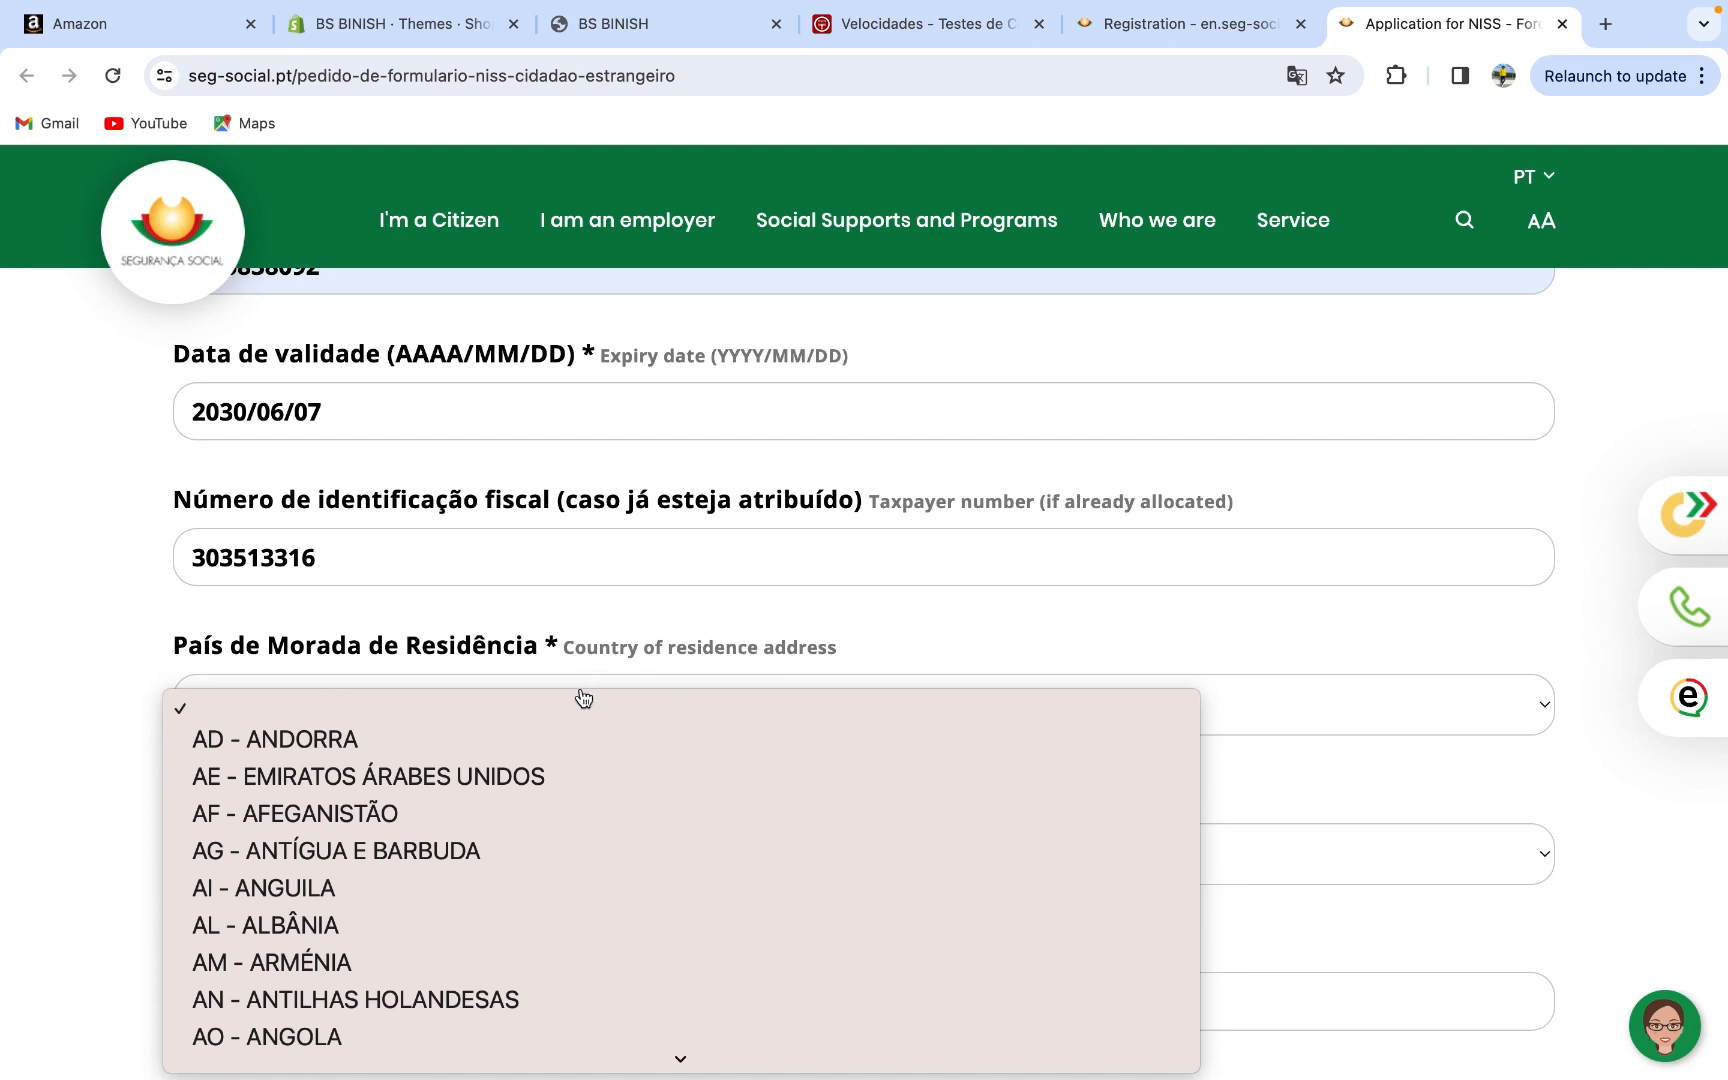
key("p")
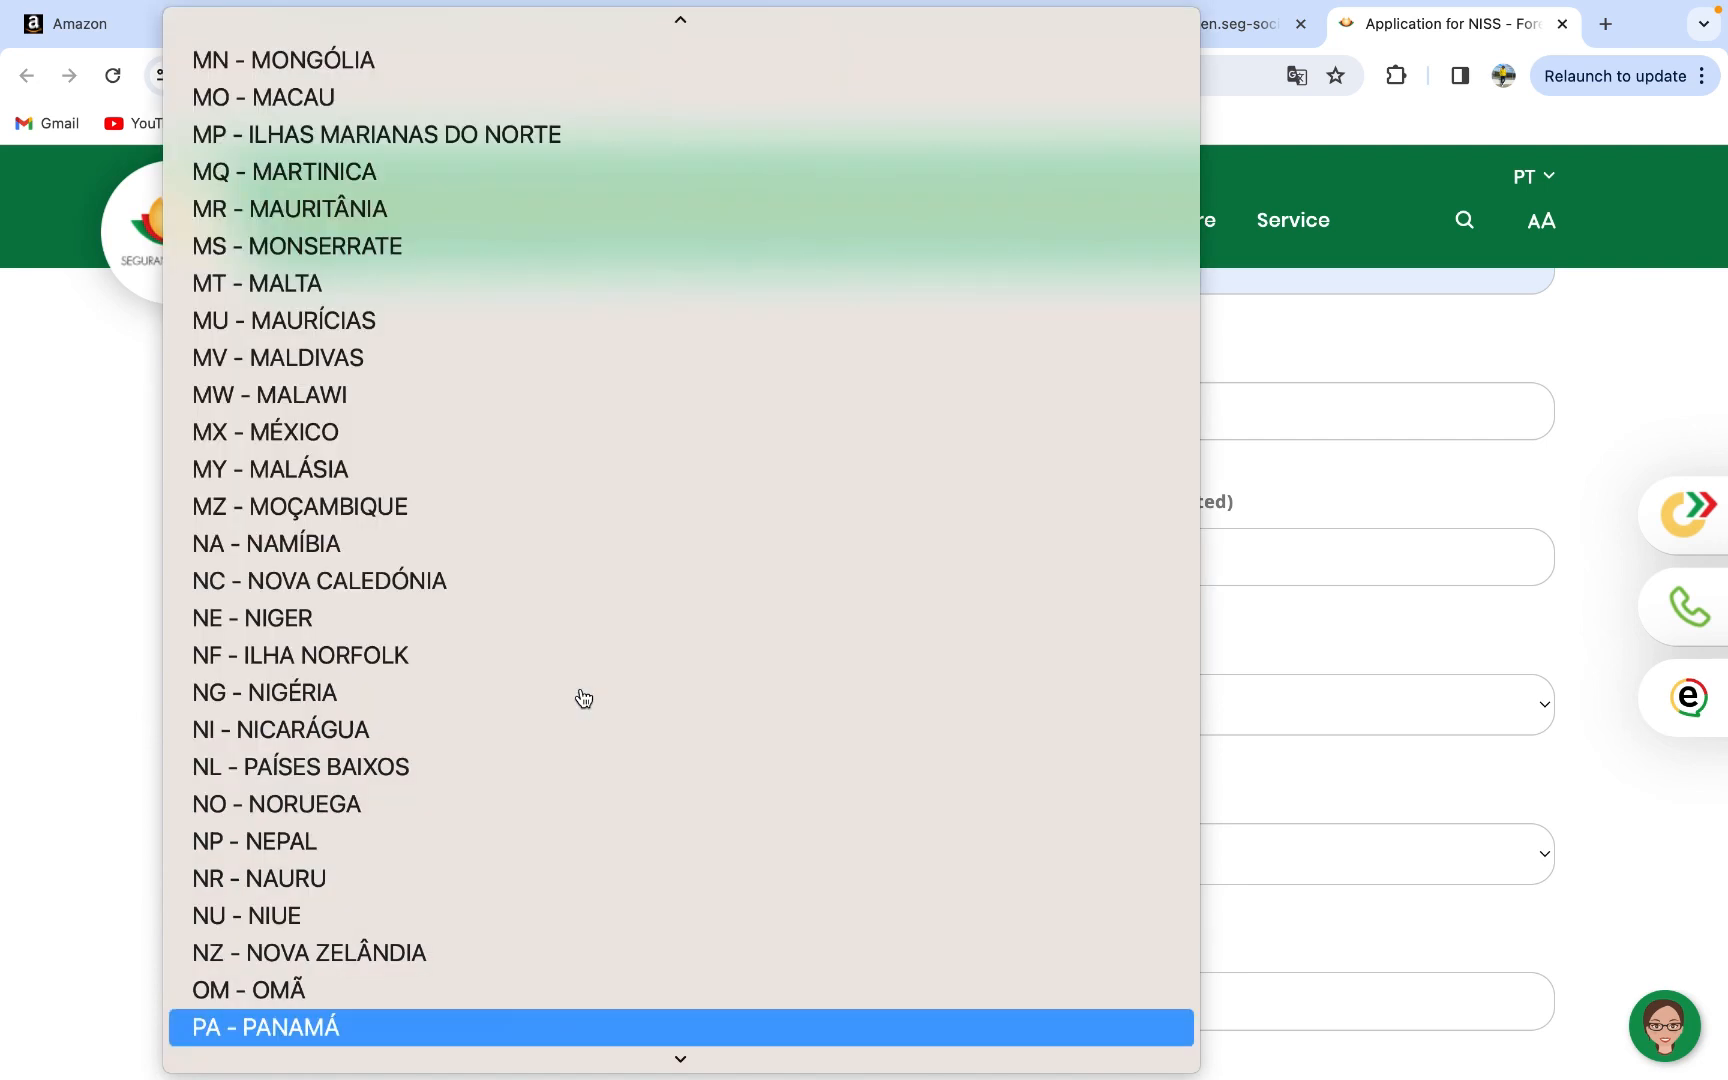
key("Down")
key("Down")
key("Down")
key("Down")
key("Down")
key("Down")
key("Down")
key("Down")
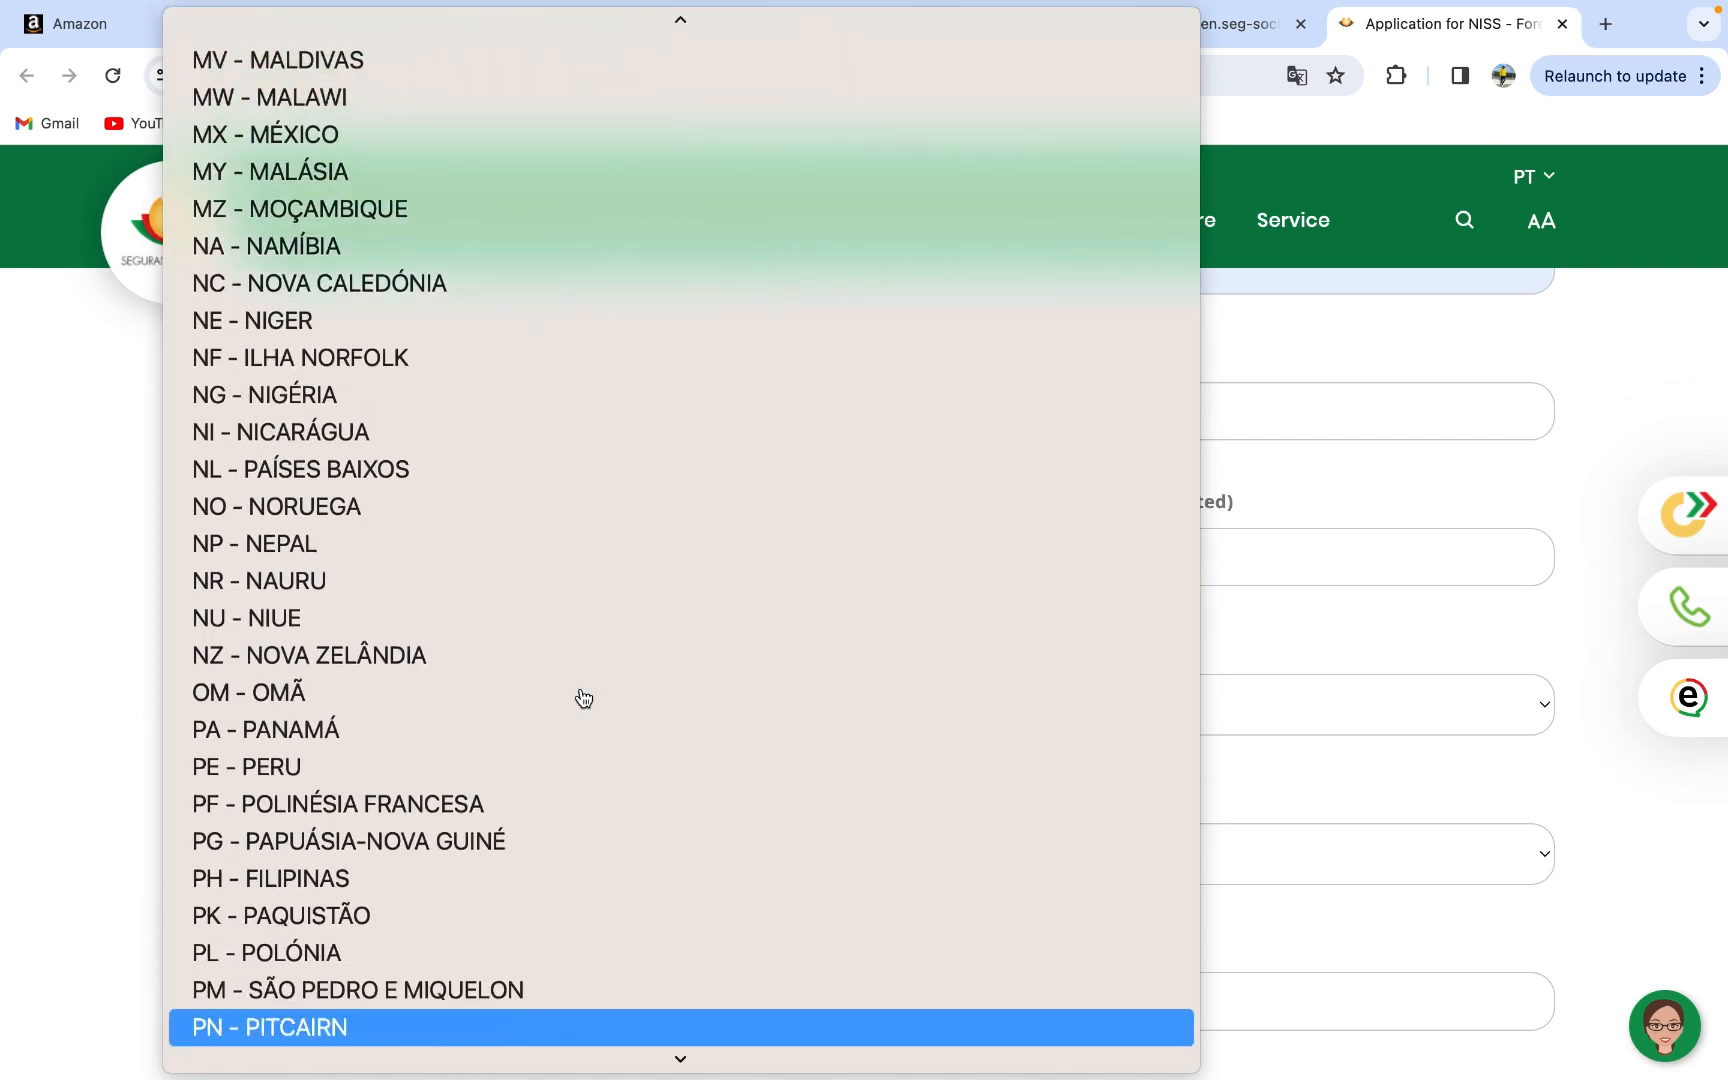
key("Down")
key("Down")
key("Down")
key("Down")
key("Up")
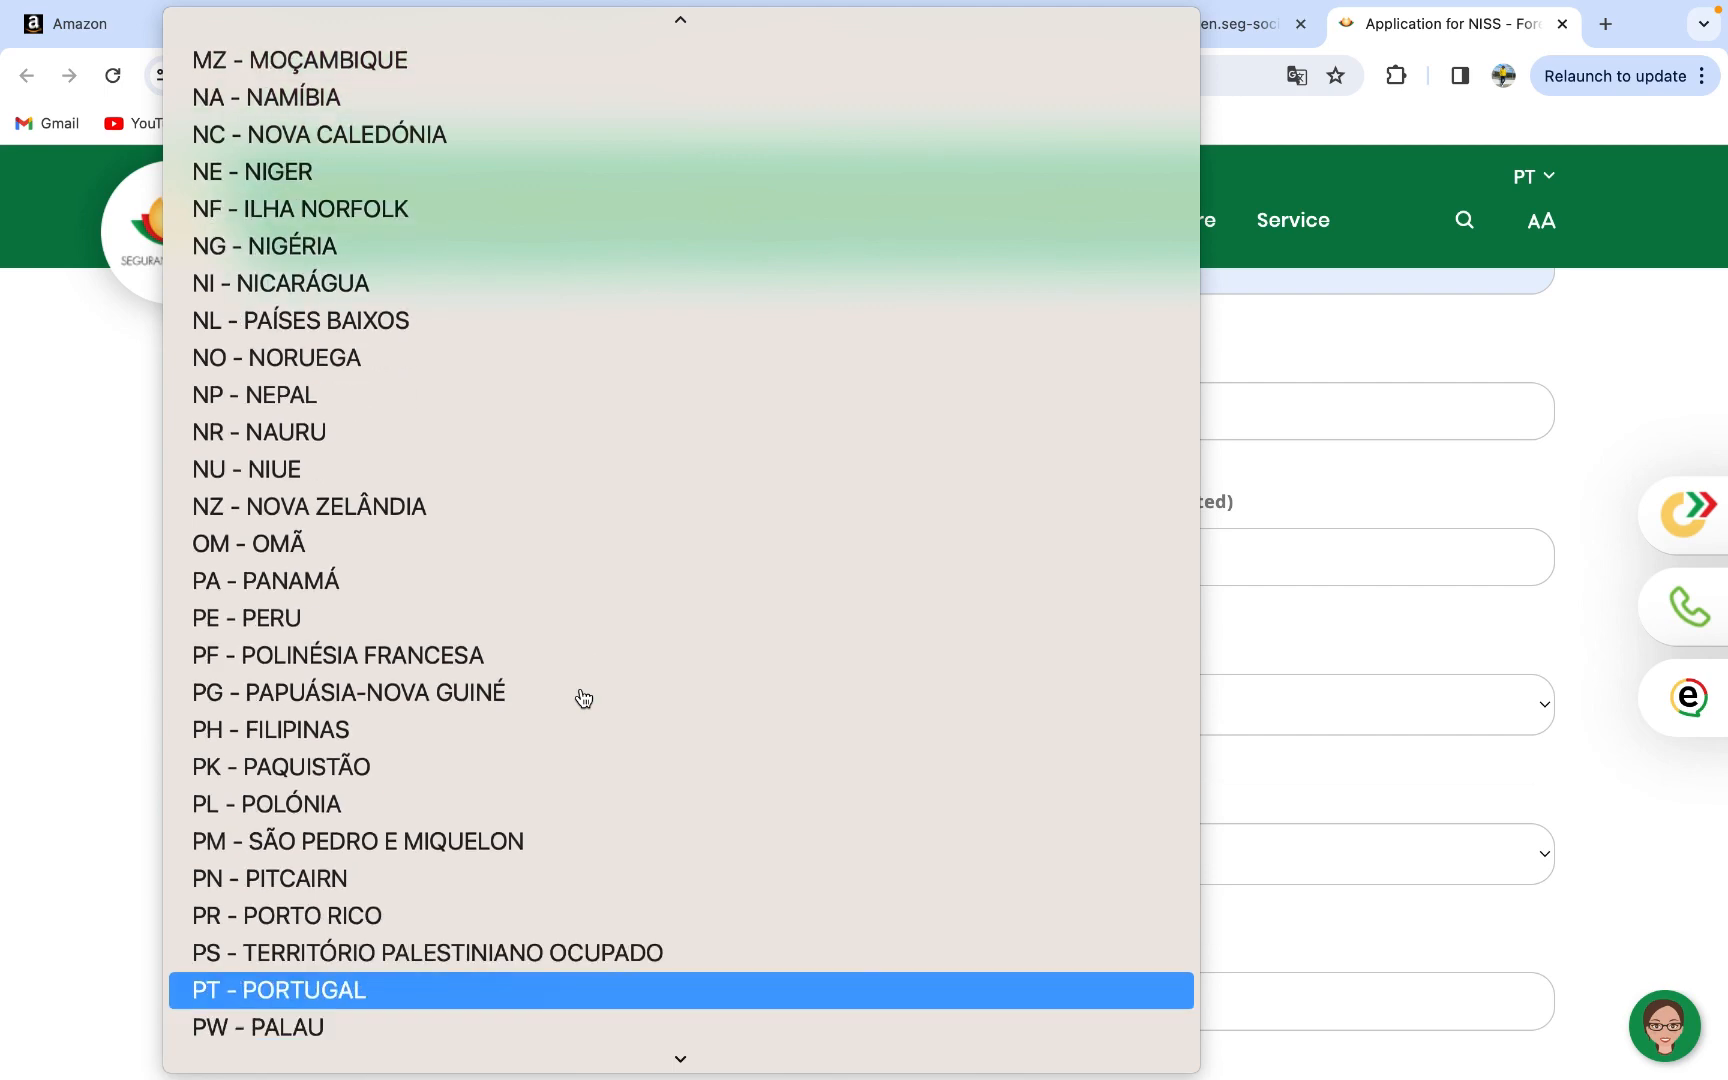
key("Return")
Step: Set district LISBOA, municipality ALENQUER and parish CARREGADO E CADAFAIS
scroll(584, 698, "down", 3)
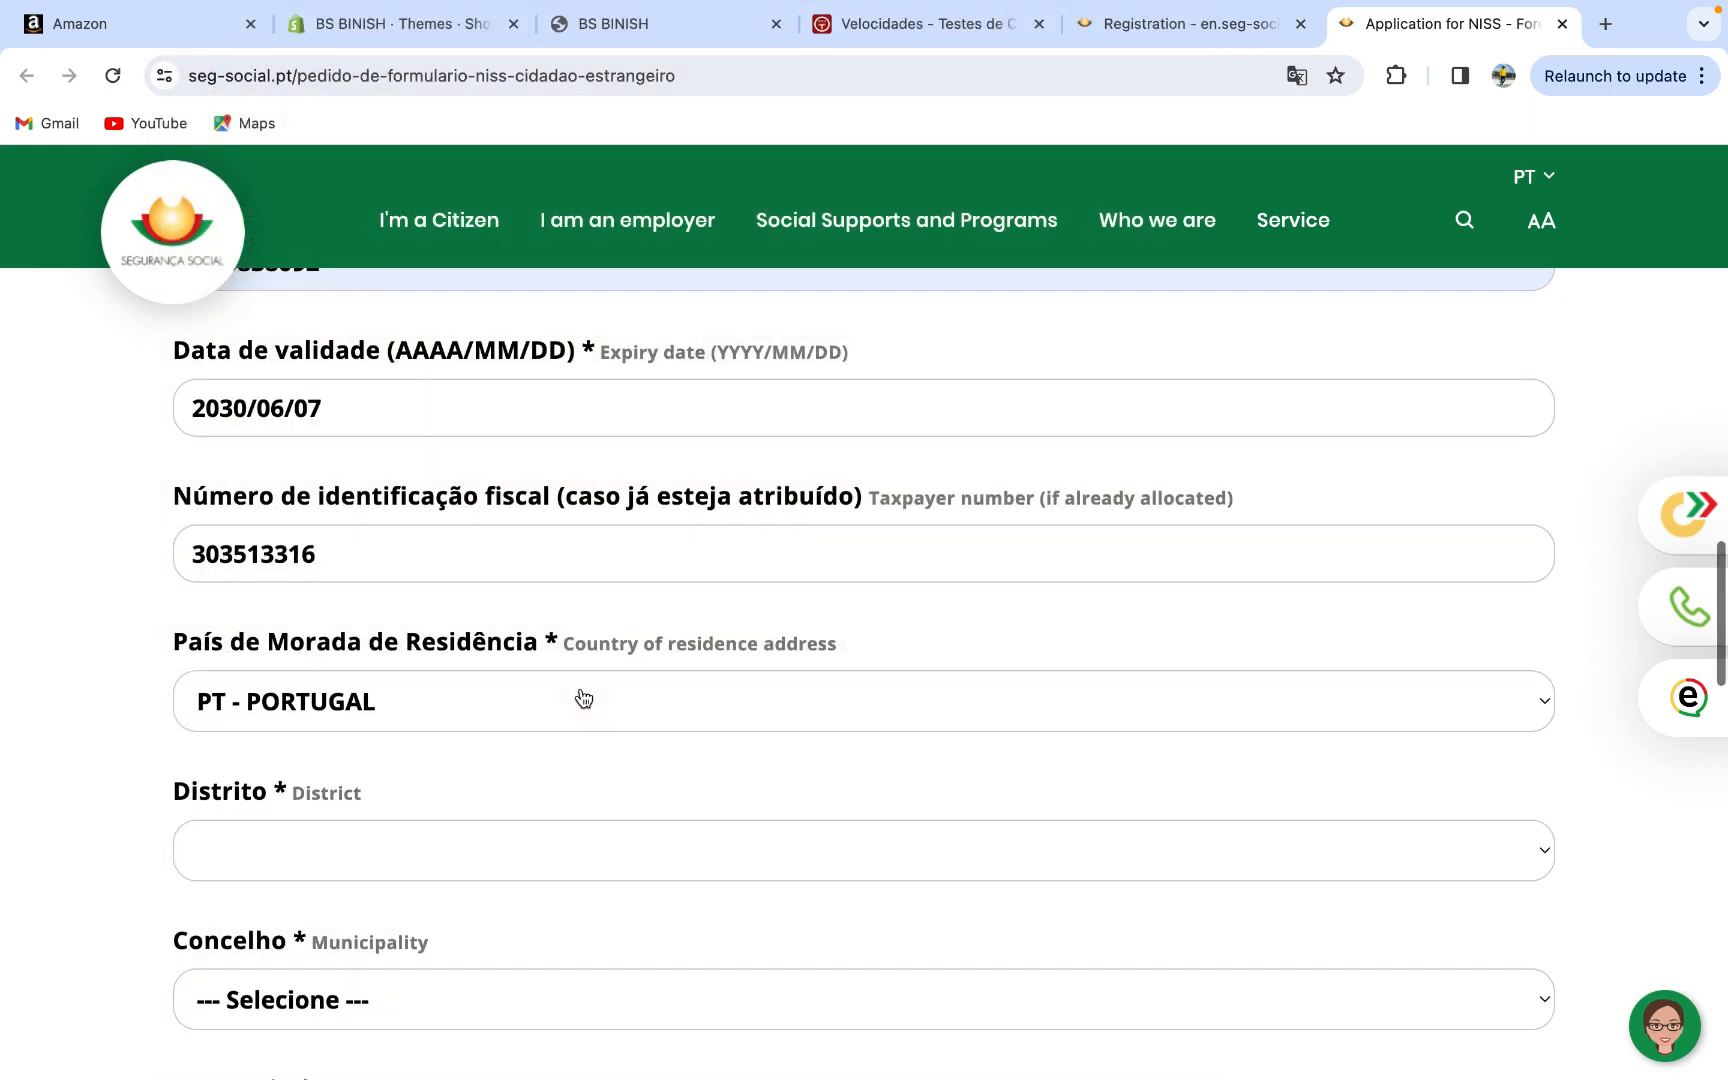
left_click(432, 627)
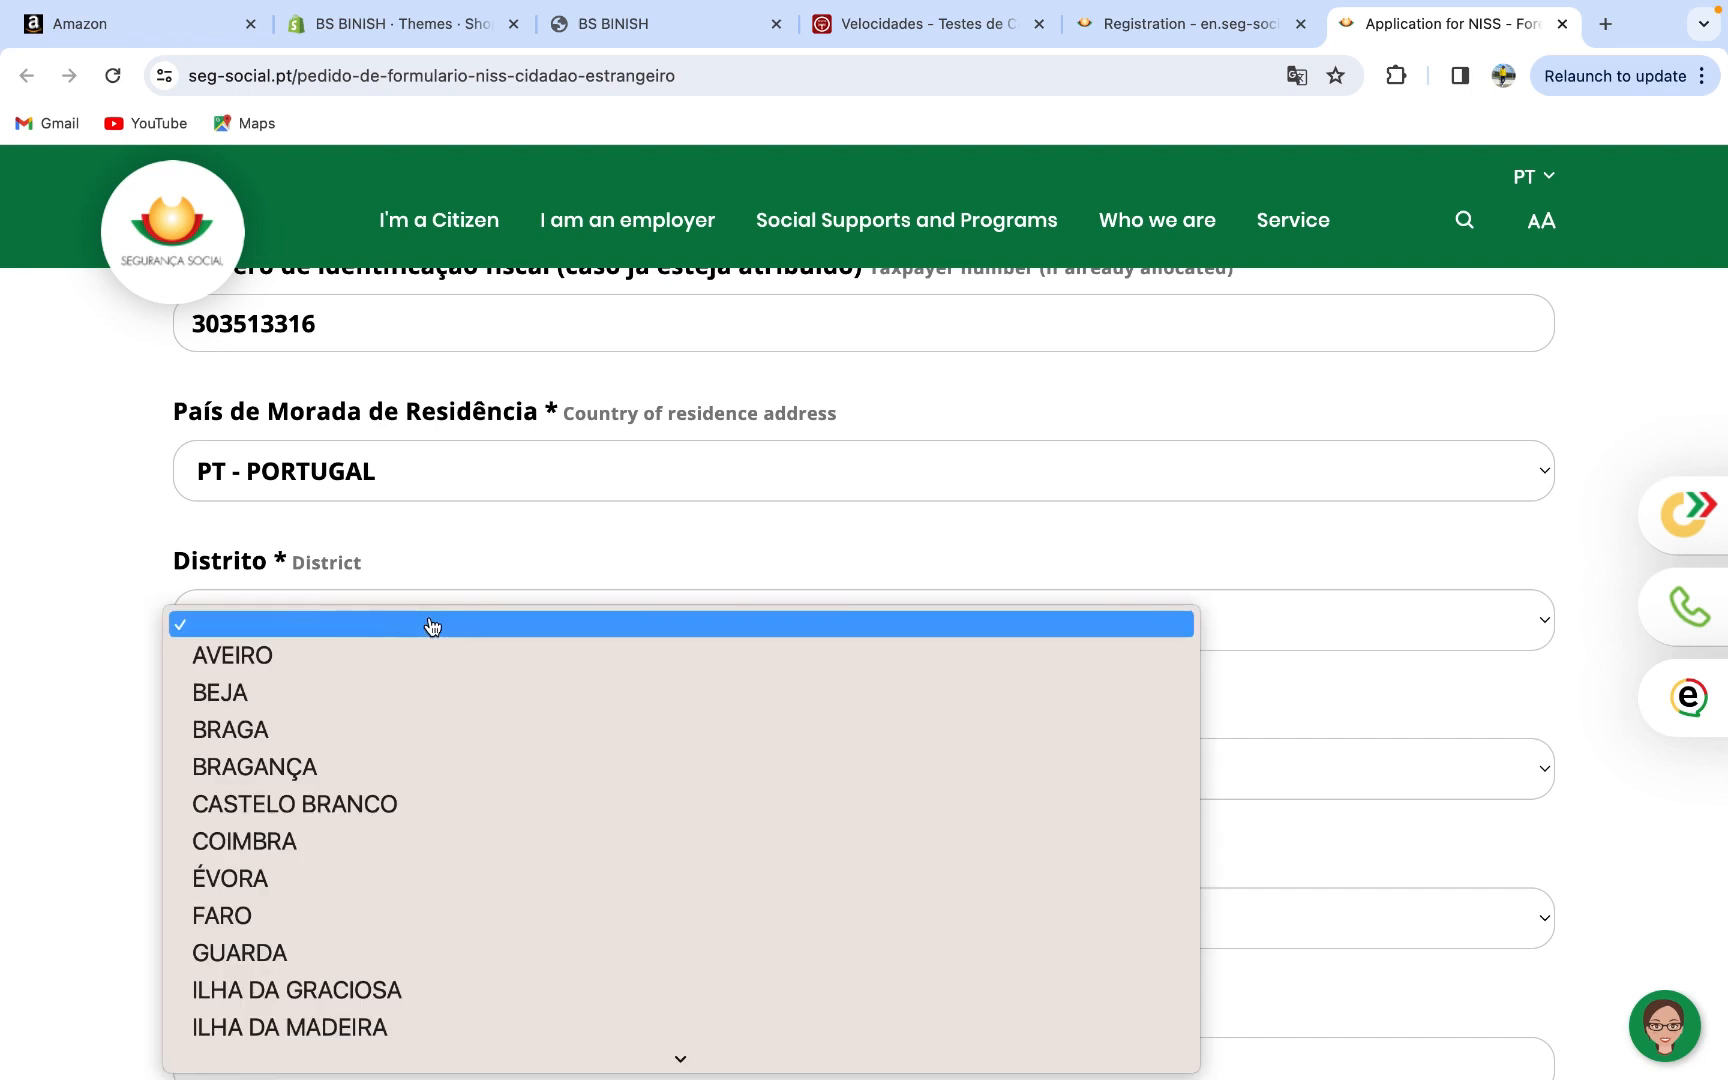
type("lis")
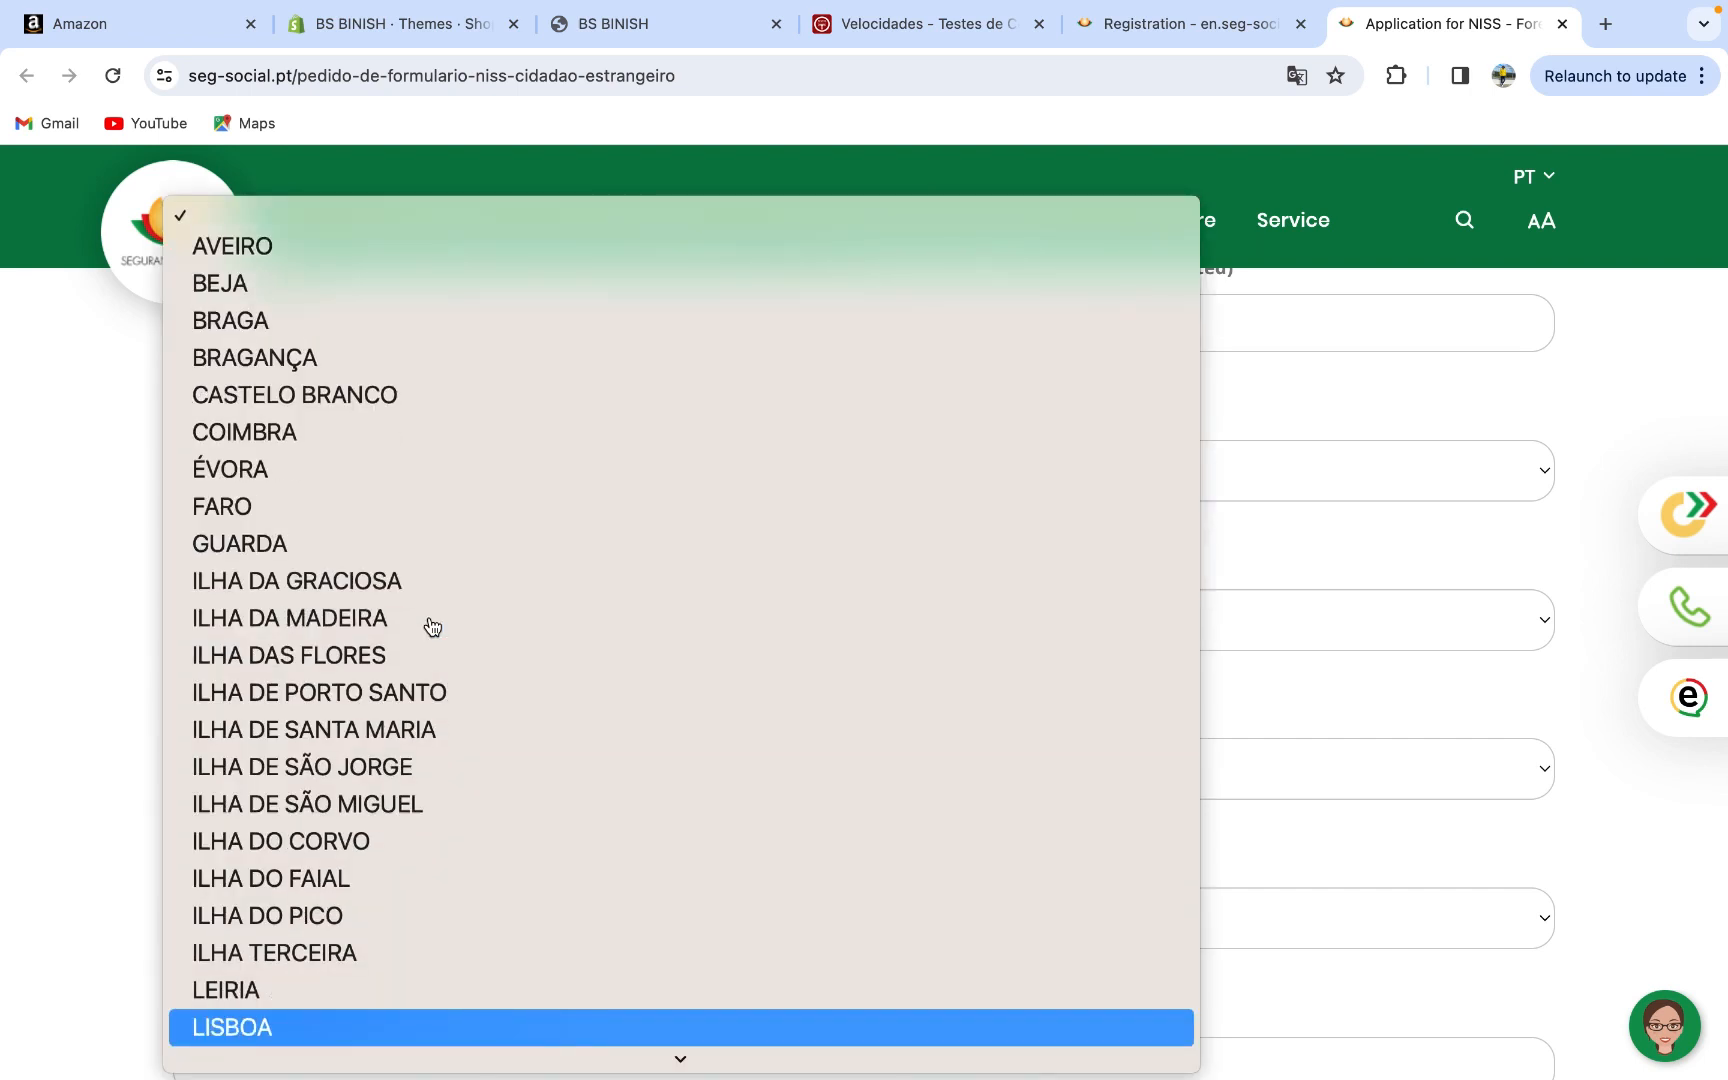
key("Return")
left_click(357, 775)
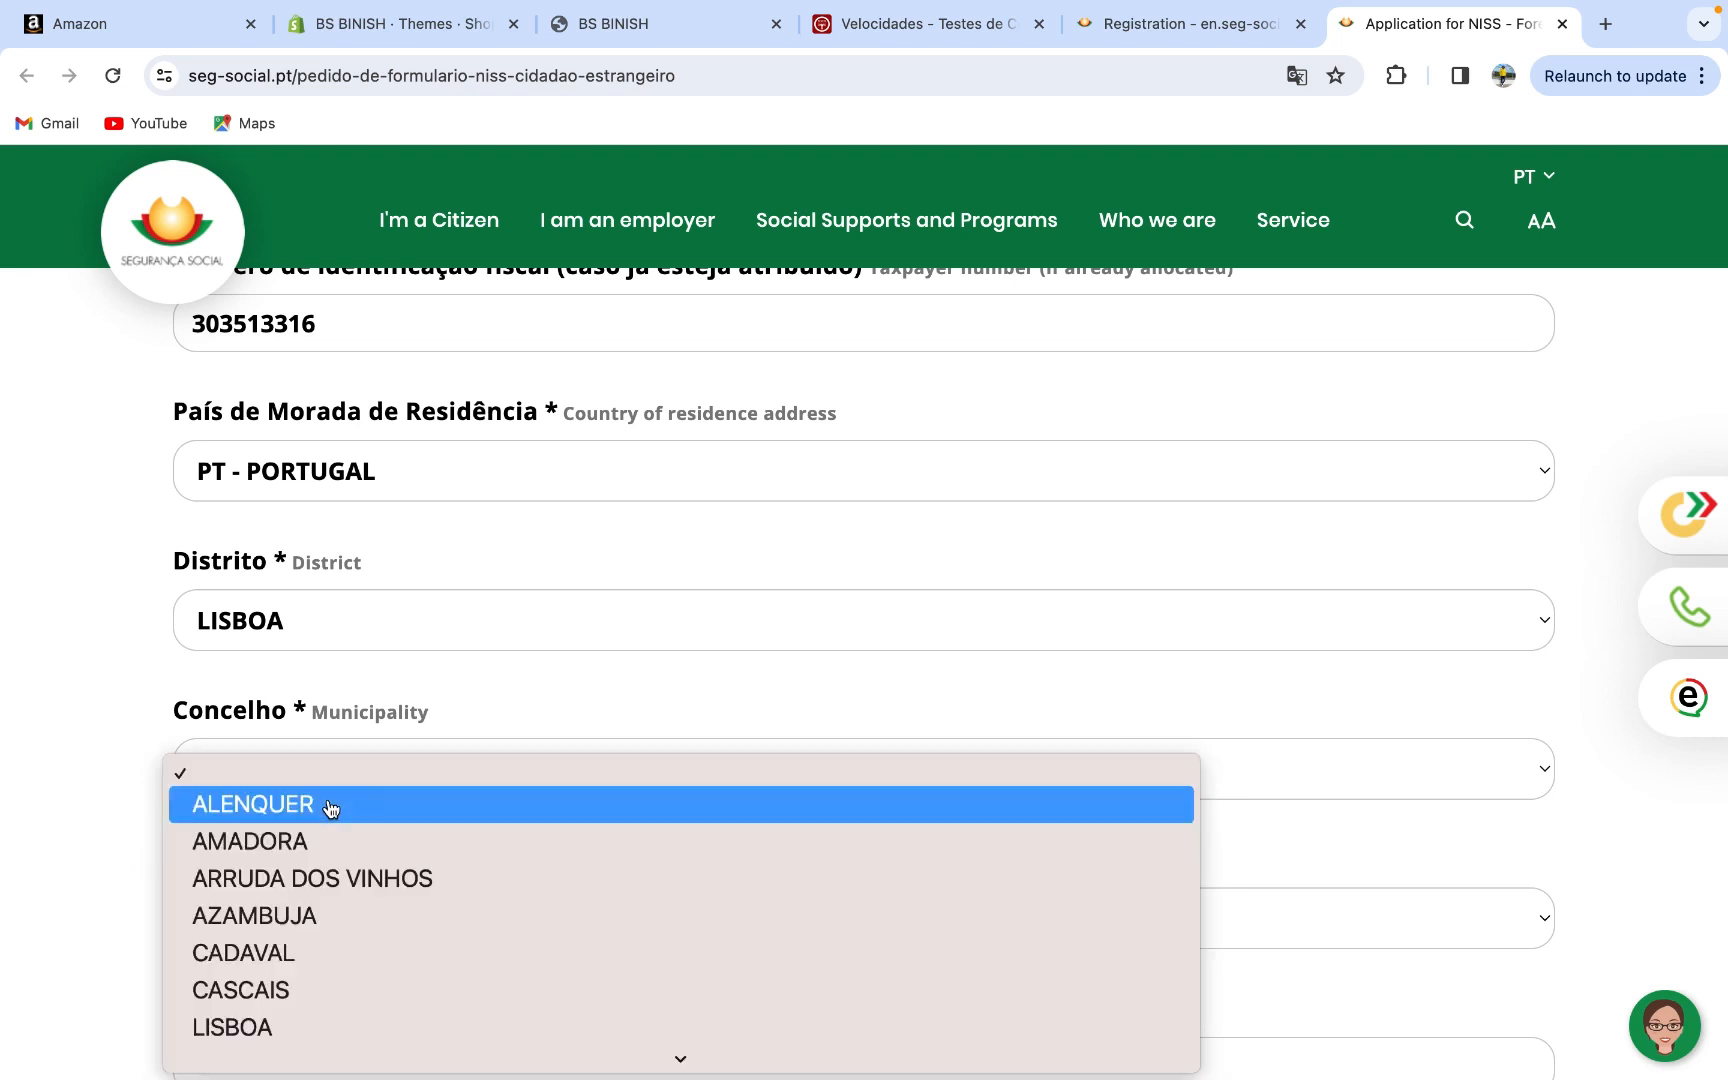
left_click(331, 808)
scroll(481, 845, "down", 2)
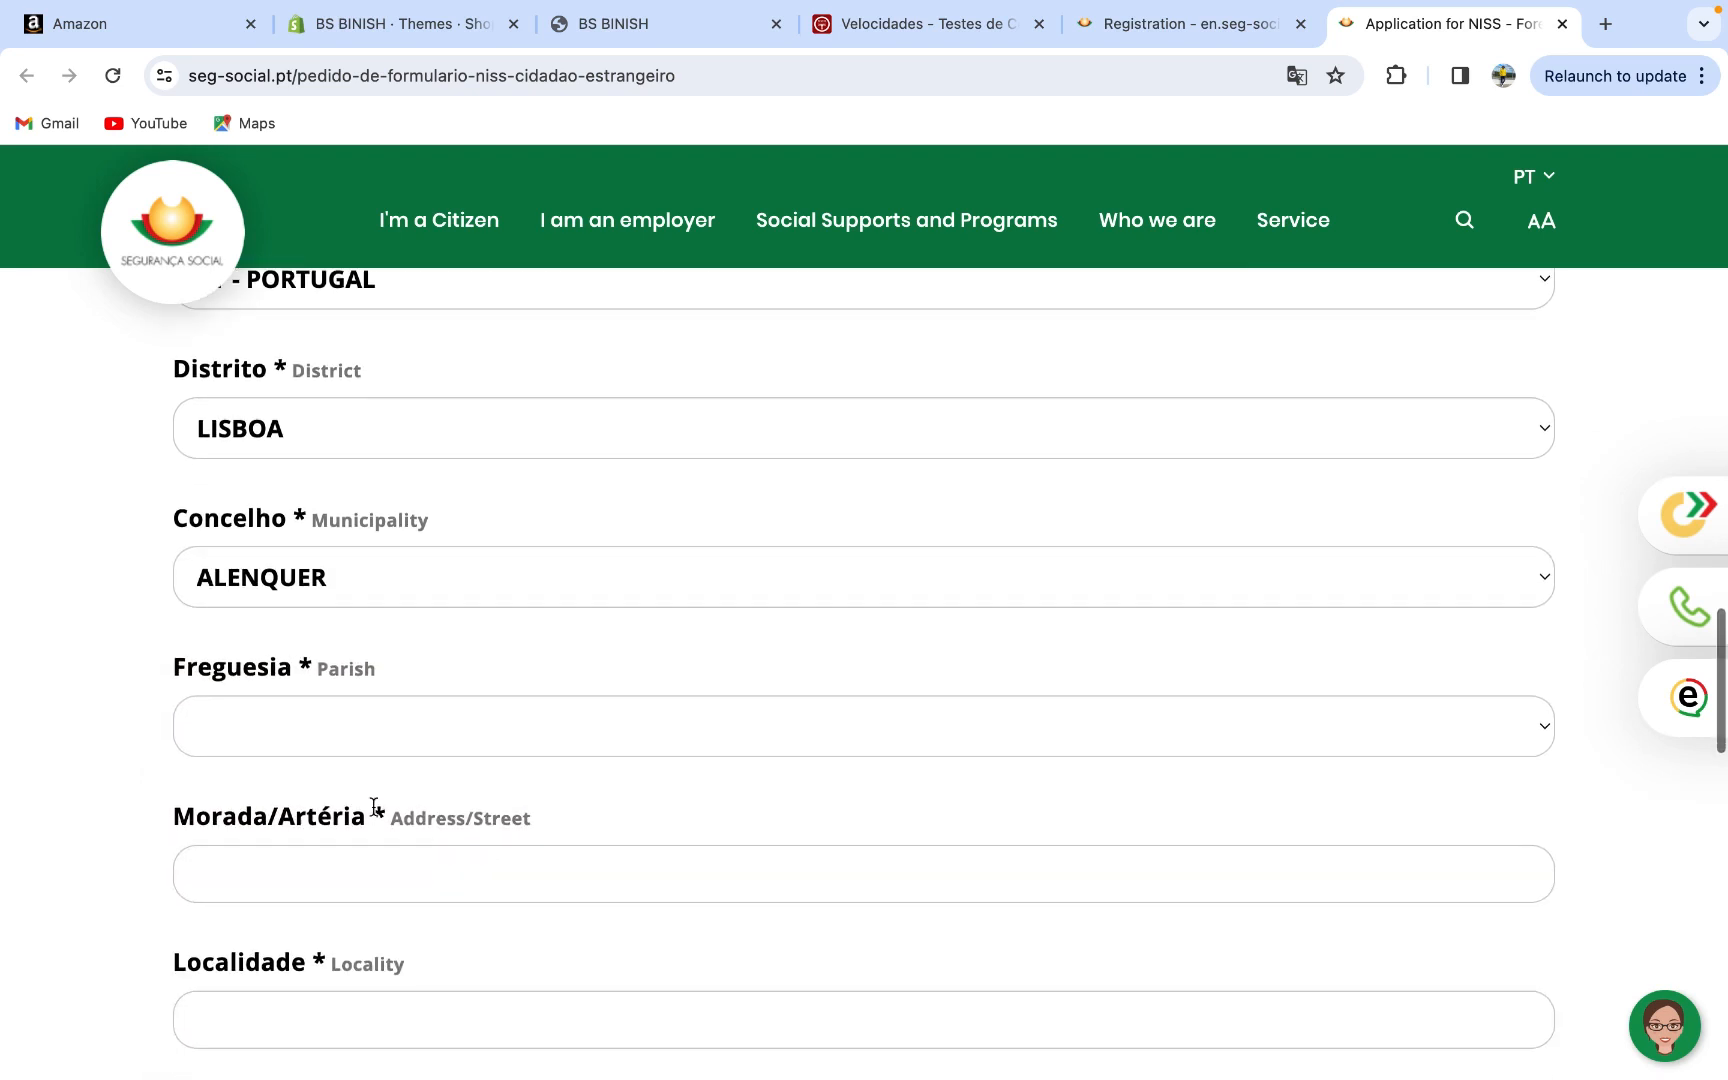
left_click(299, 727)
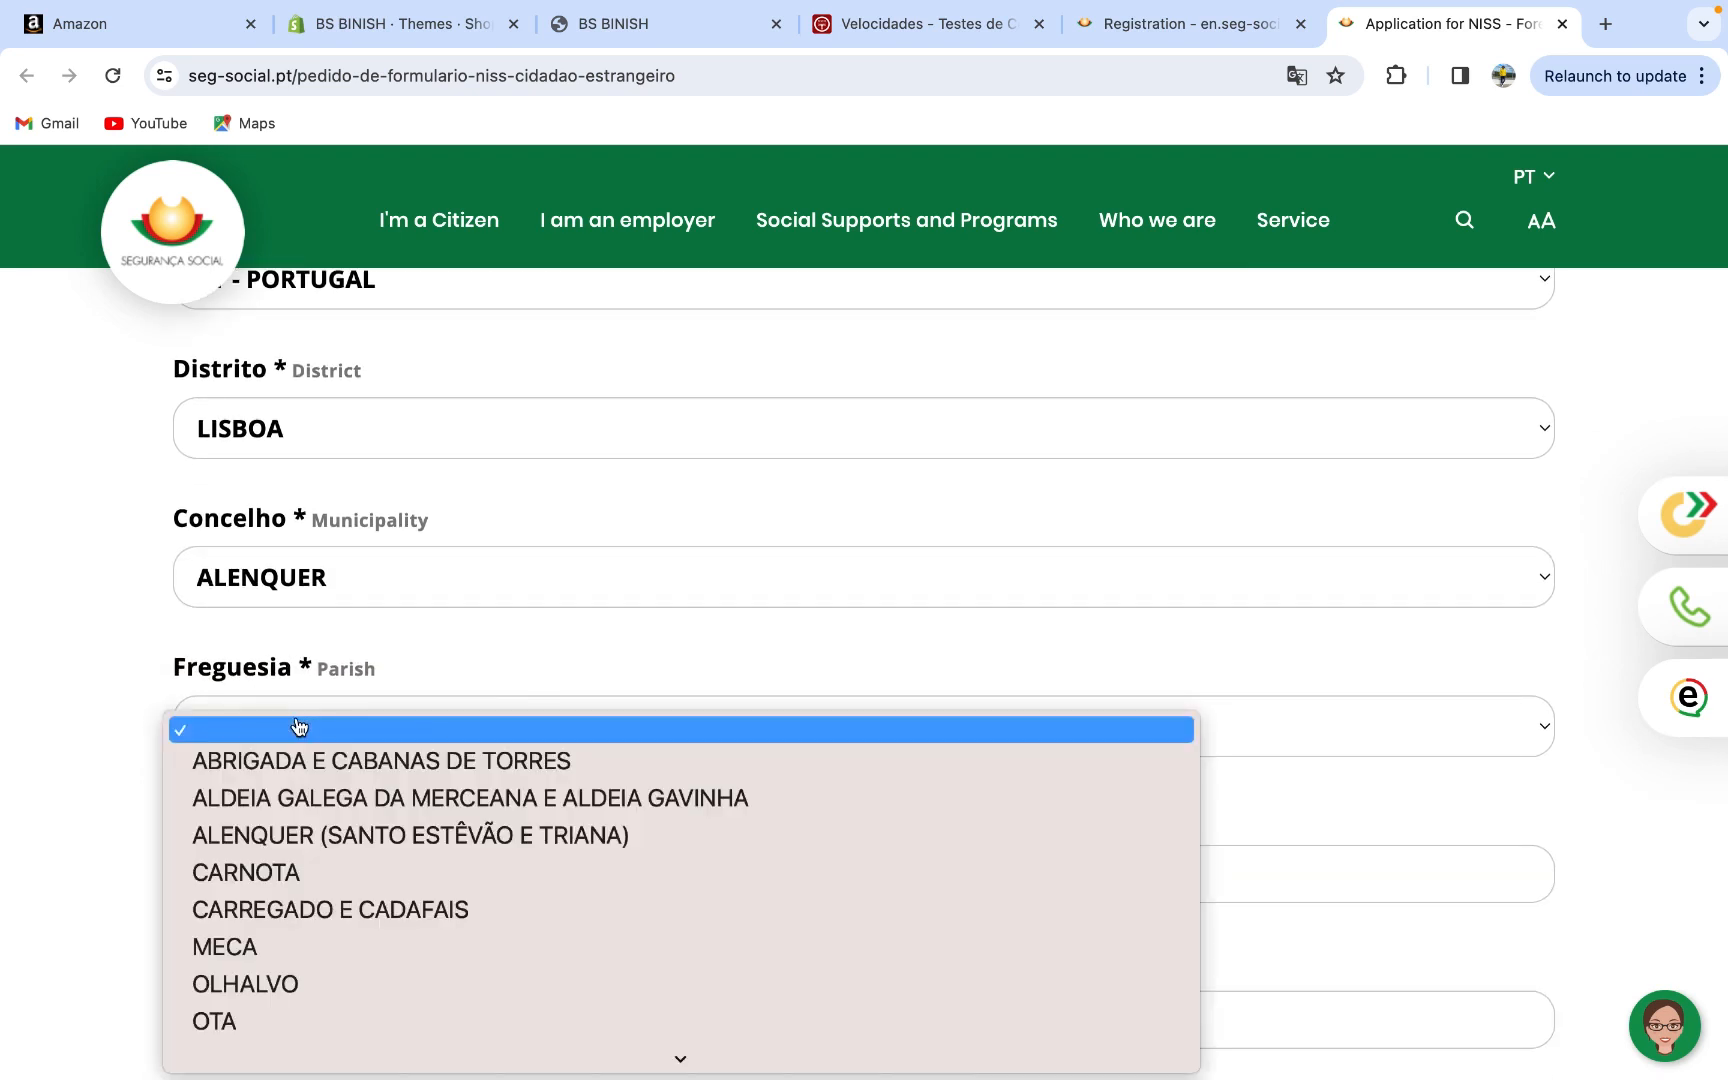
left_click(345, 911)
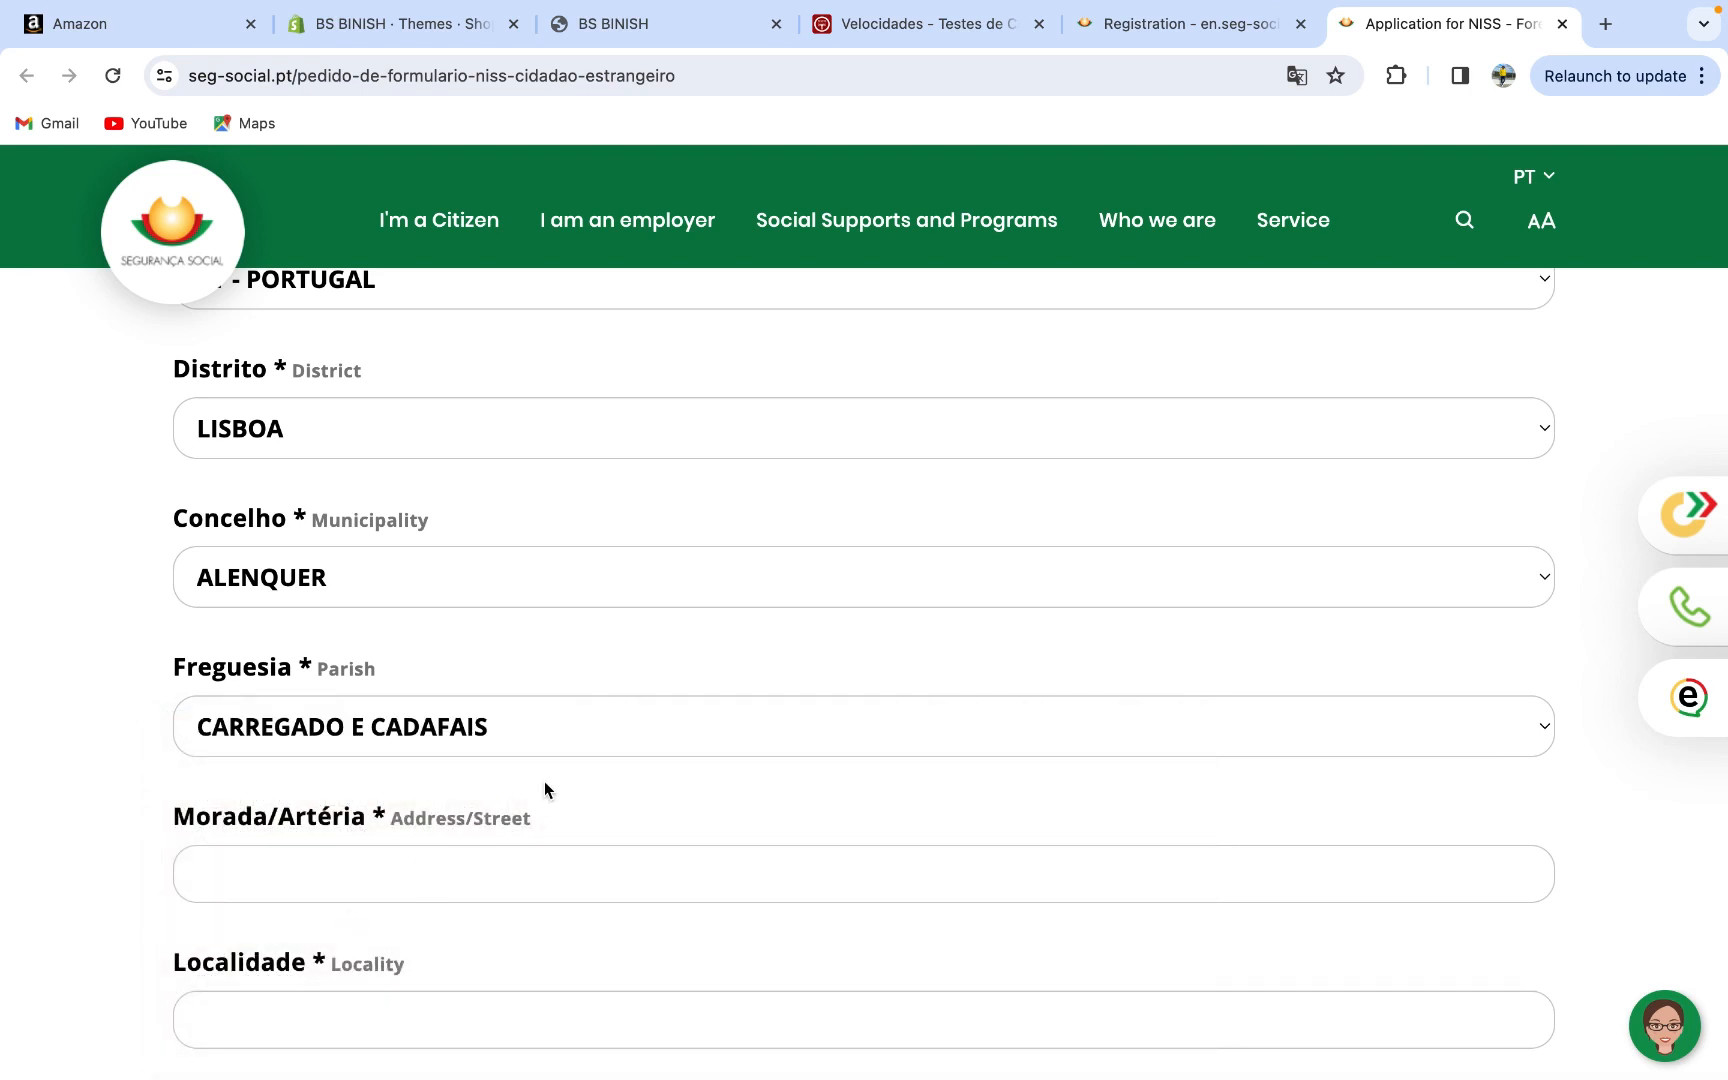
scroll(544, 782, "down", 2)
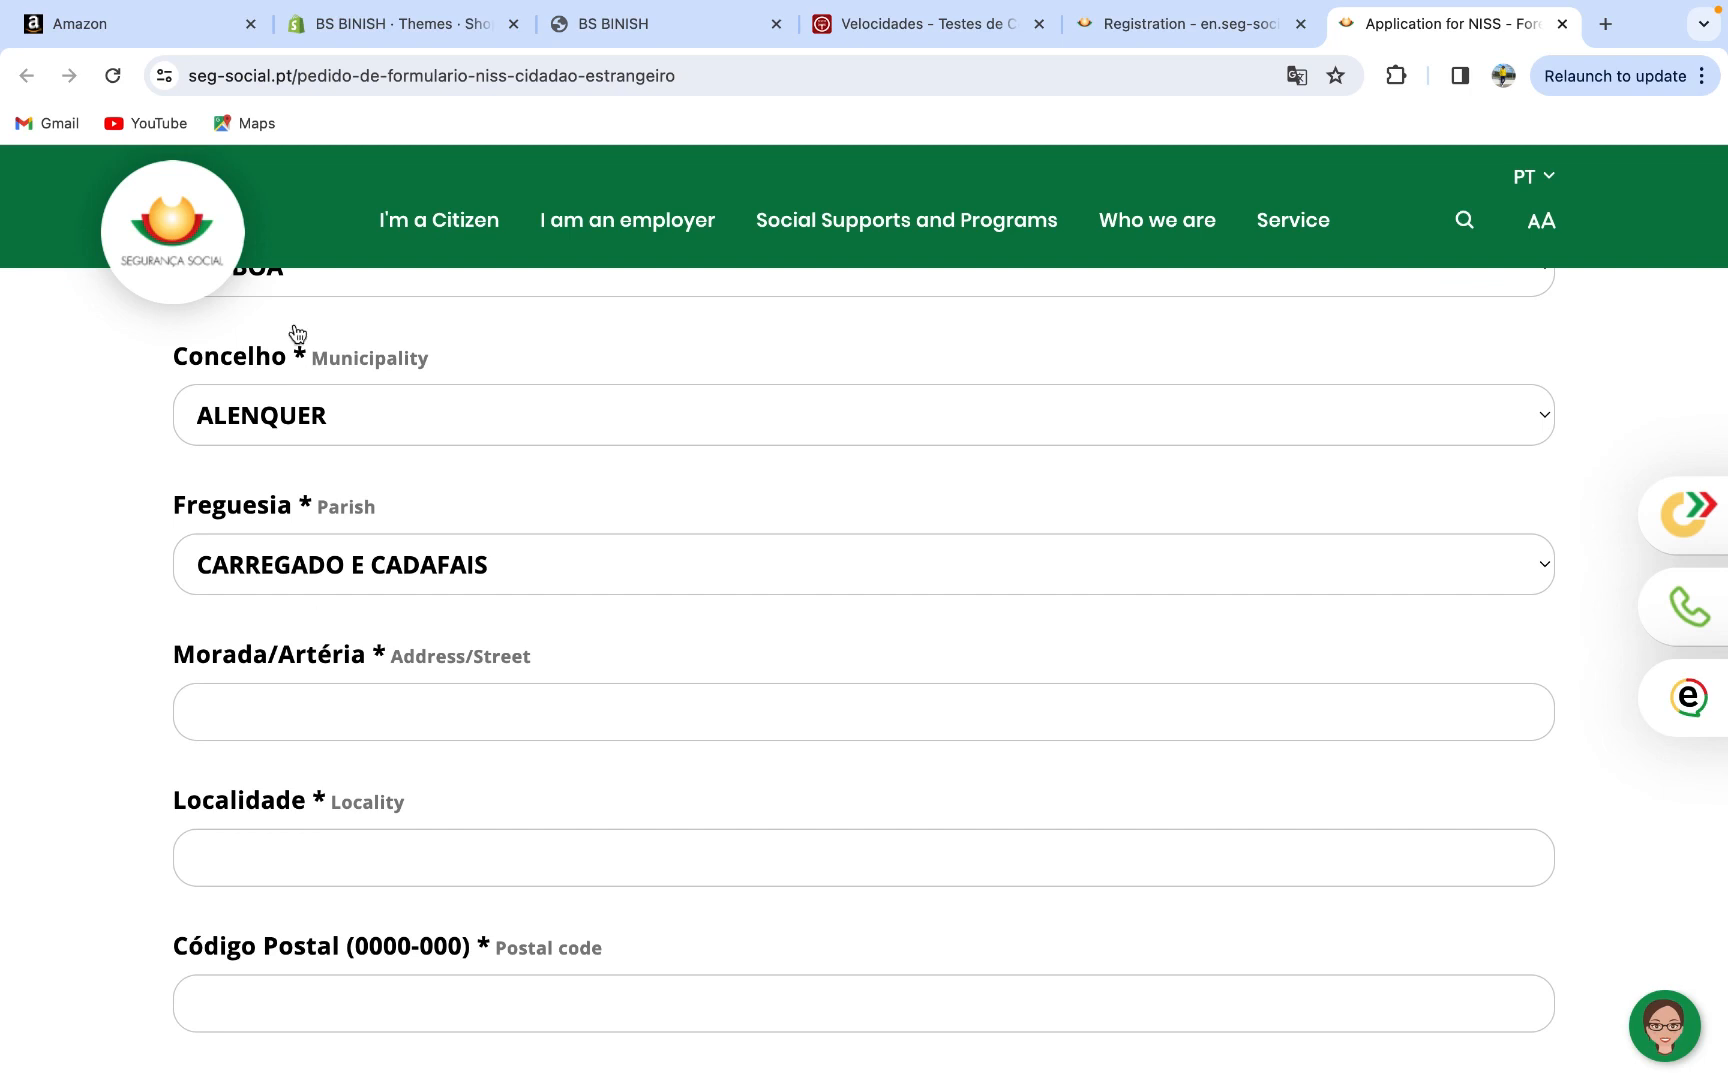
scroll(408, 458, "up", 2)
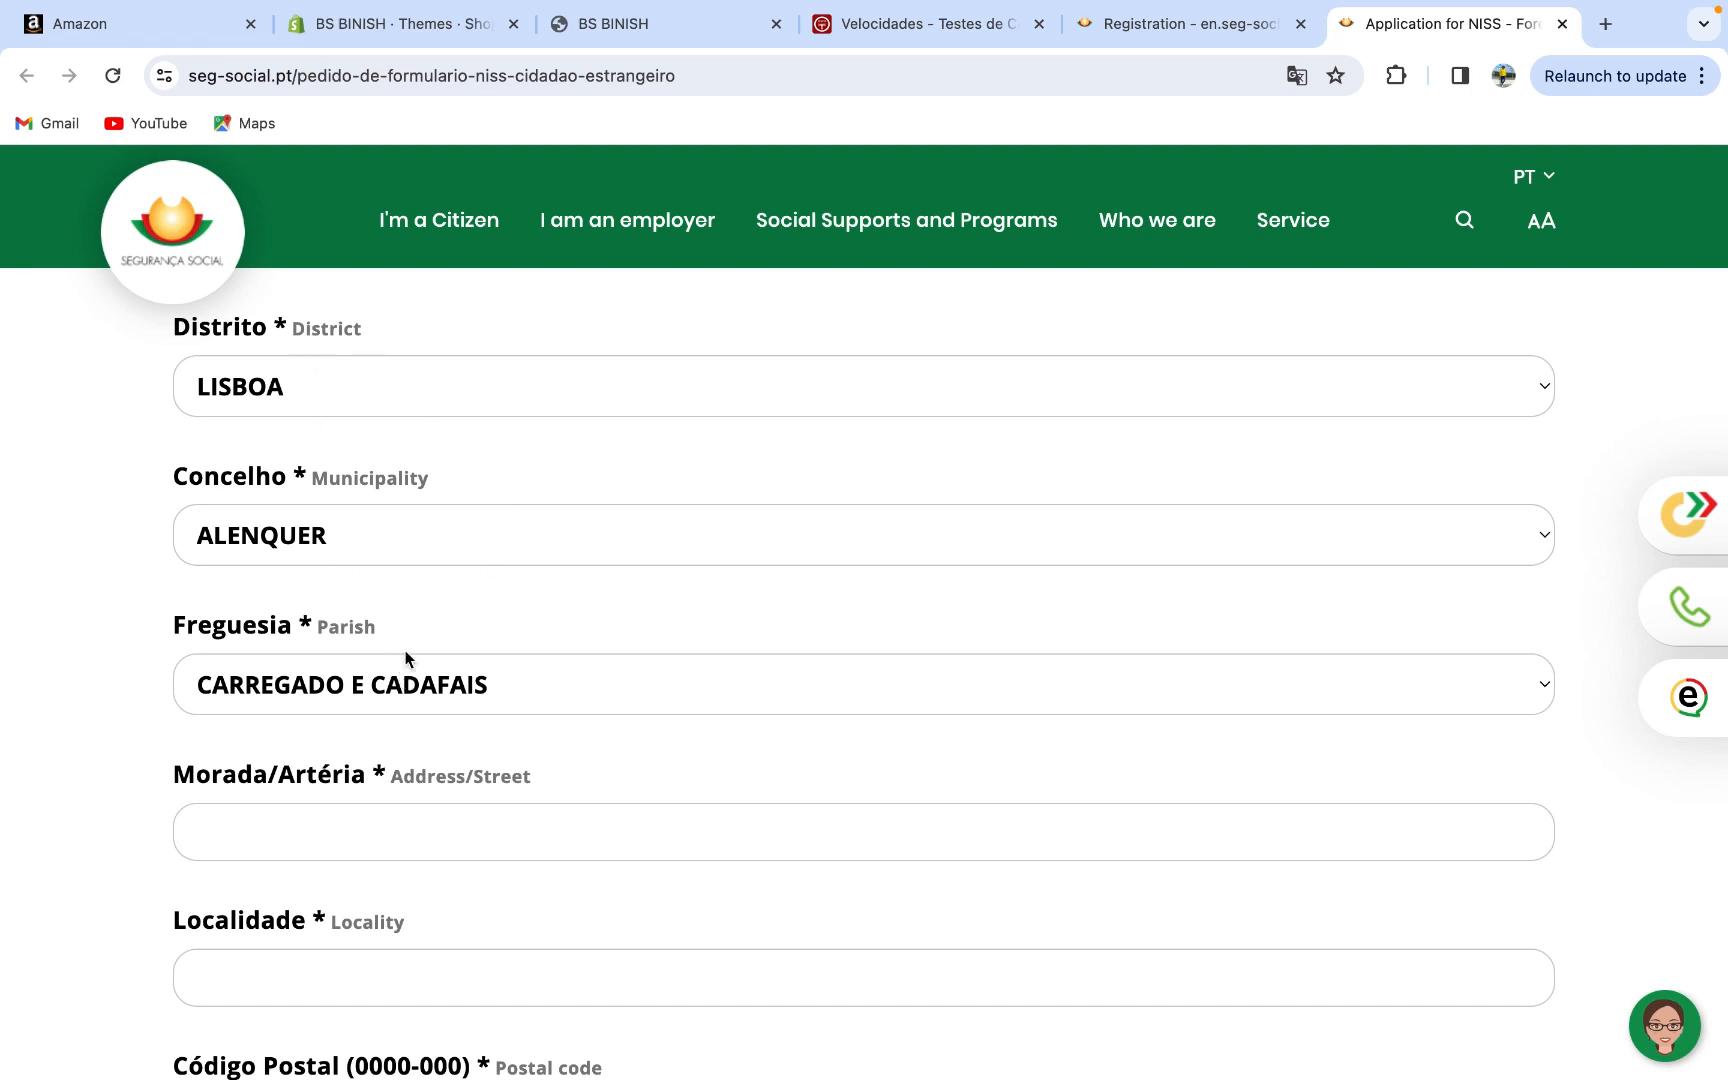
scroll(405, 658, "up", 1)
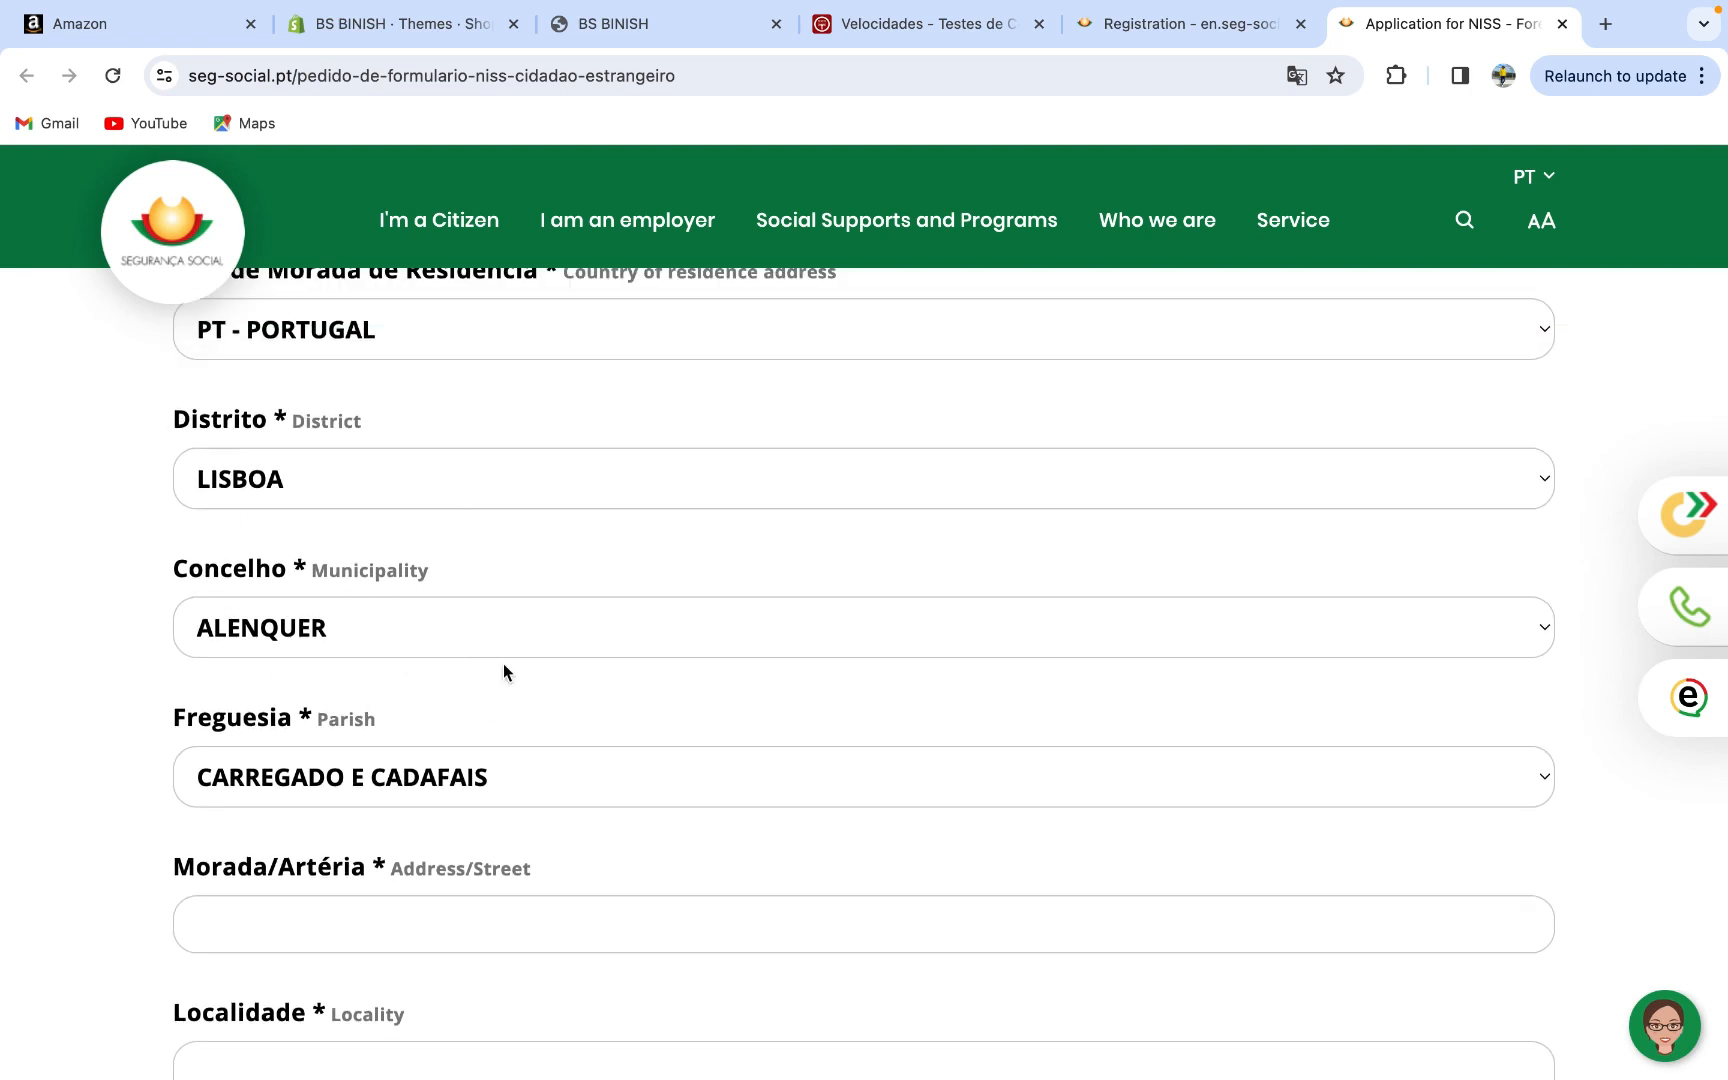
Step: Autofill the Morada/Artéria, locality and postal code from Chrome's first saved address suggestion
scroll(490, 705, "down", 2)
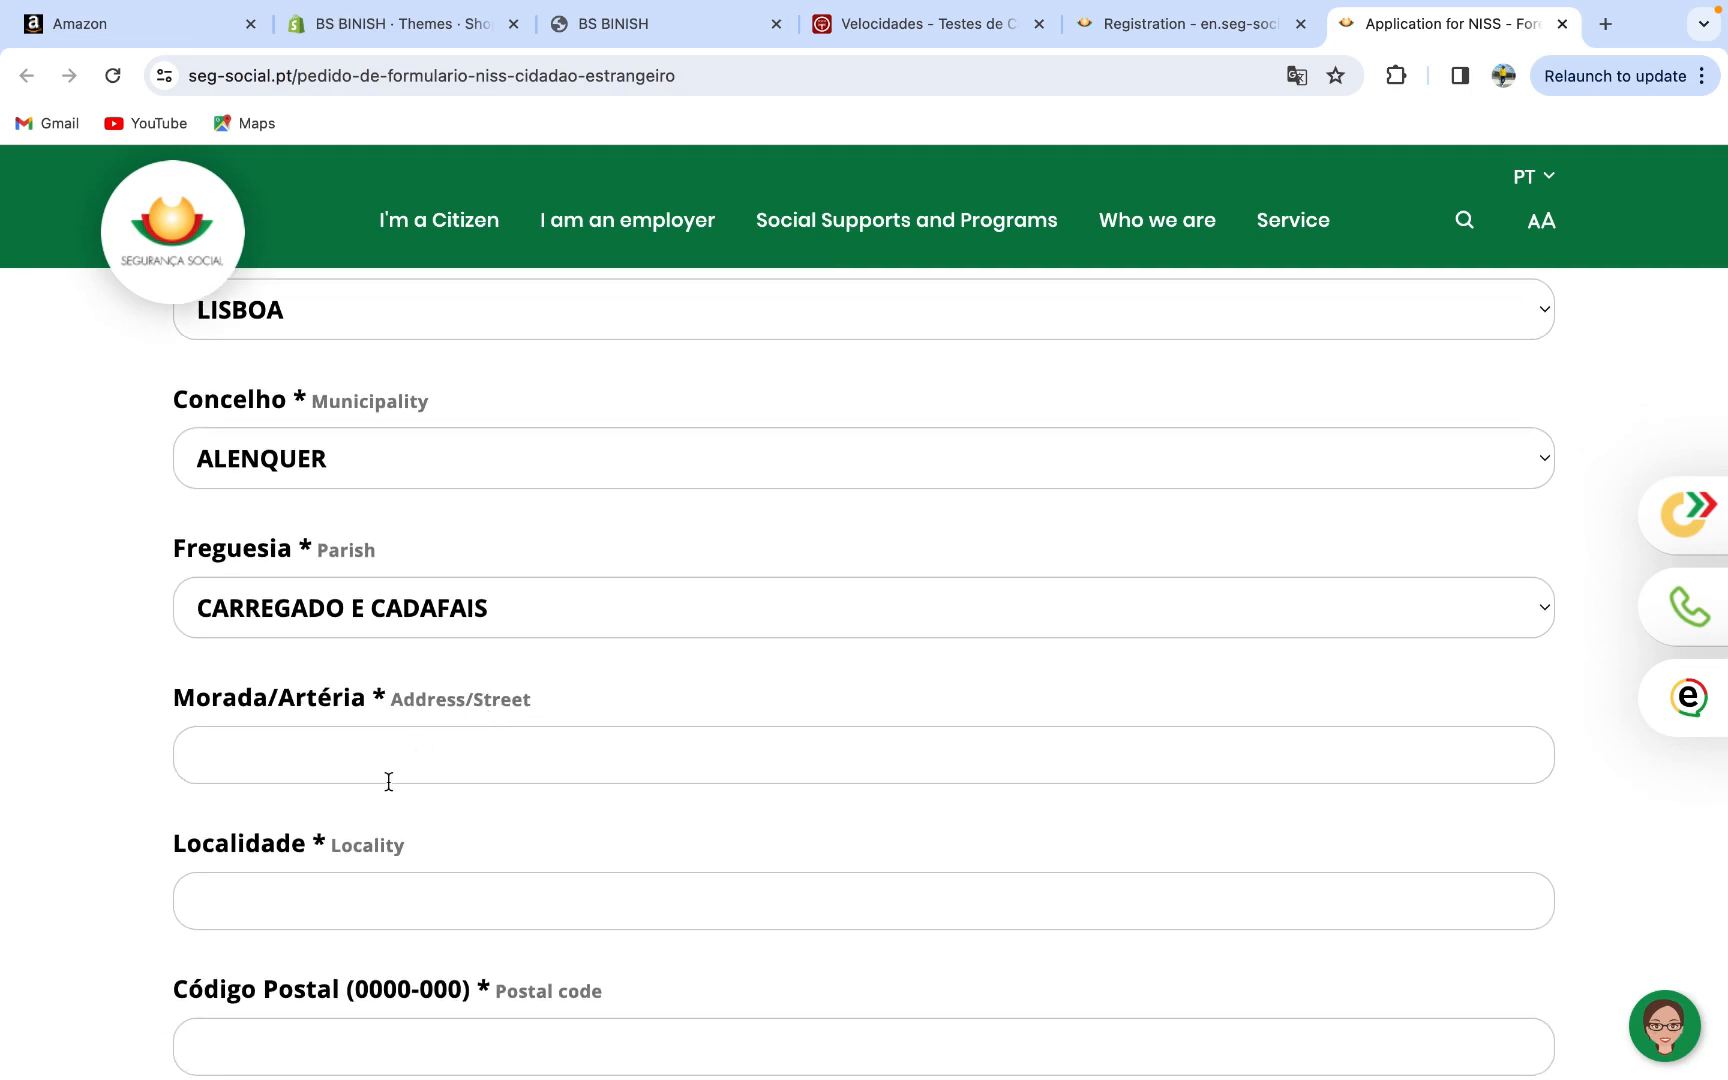
left_click(341, 771)
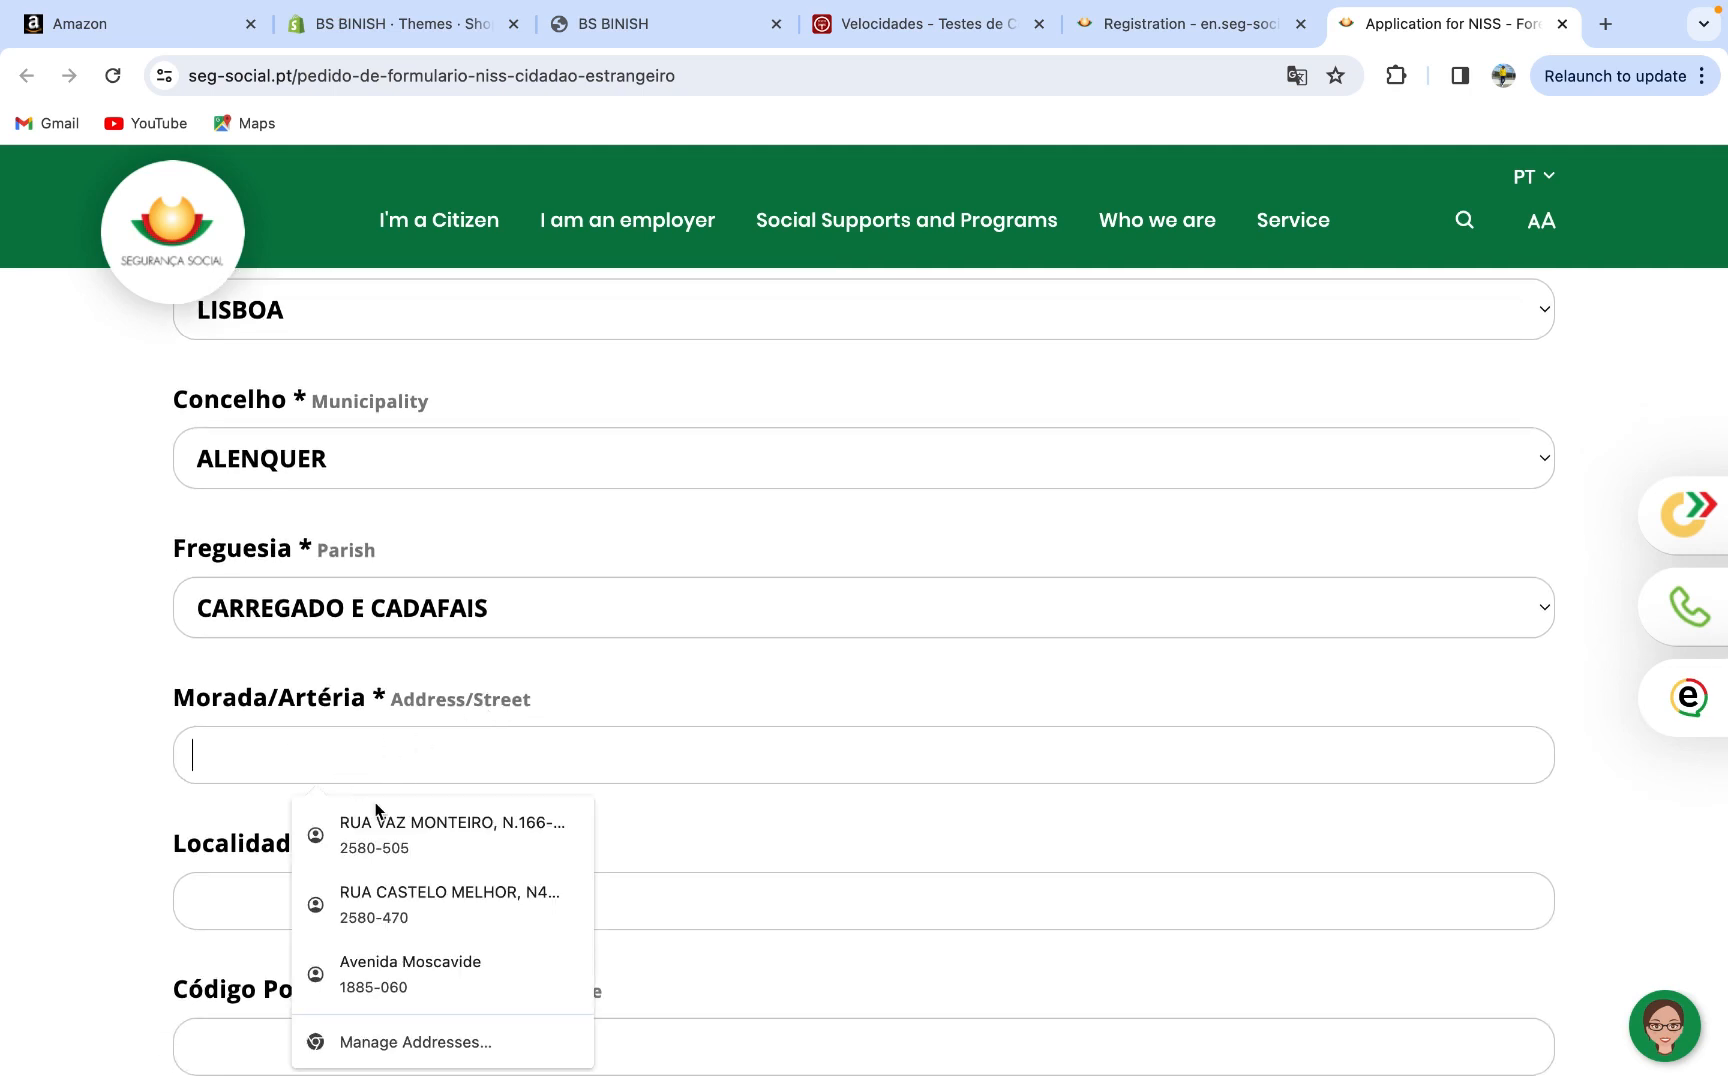
left_click(463, 838)
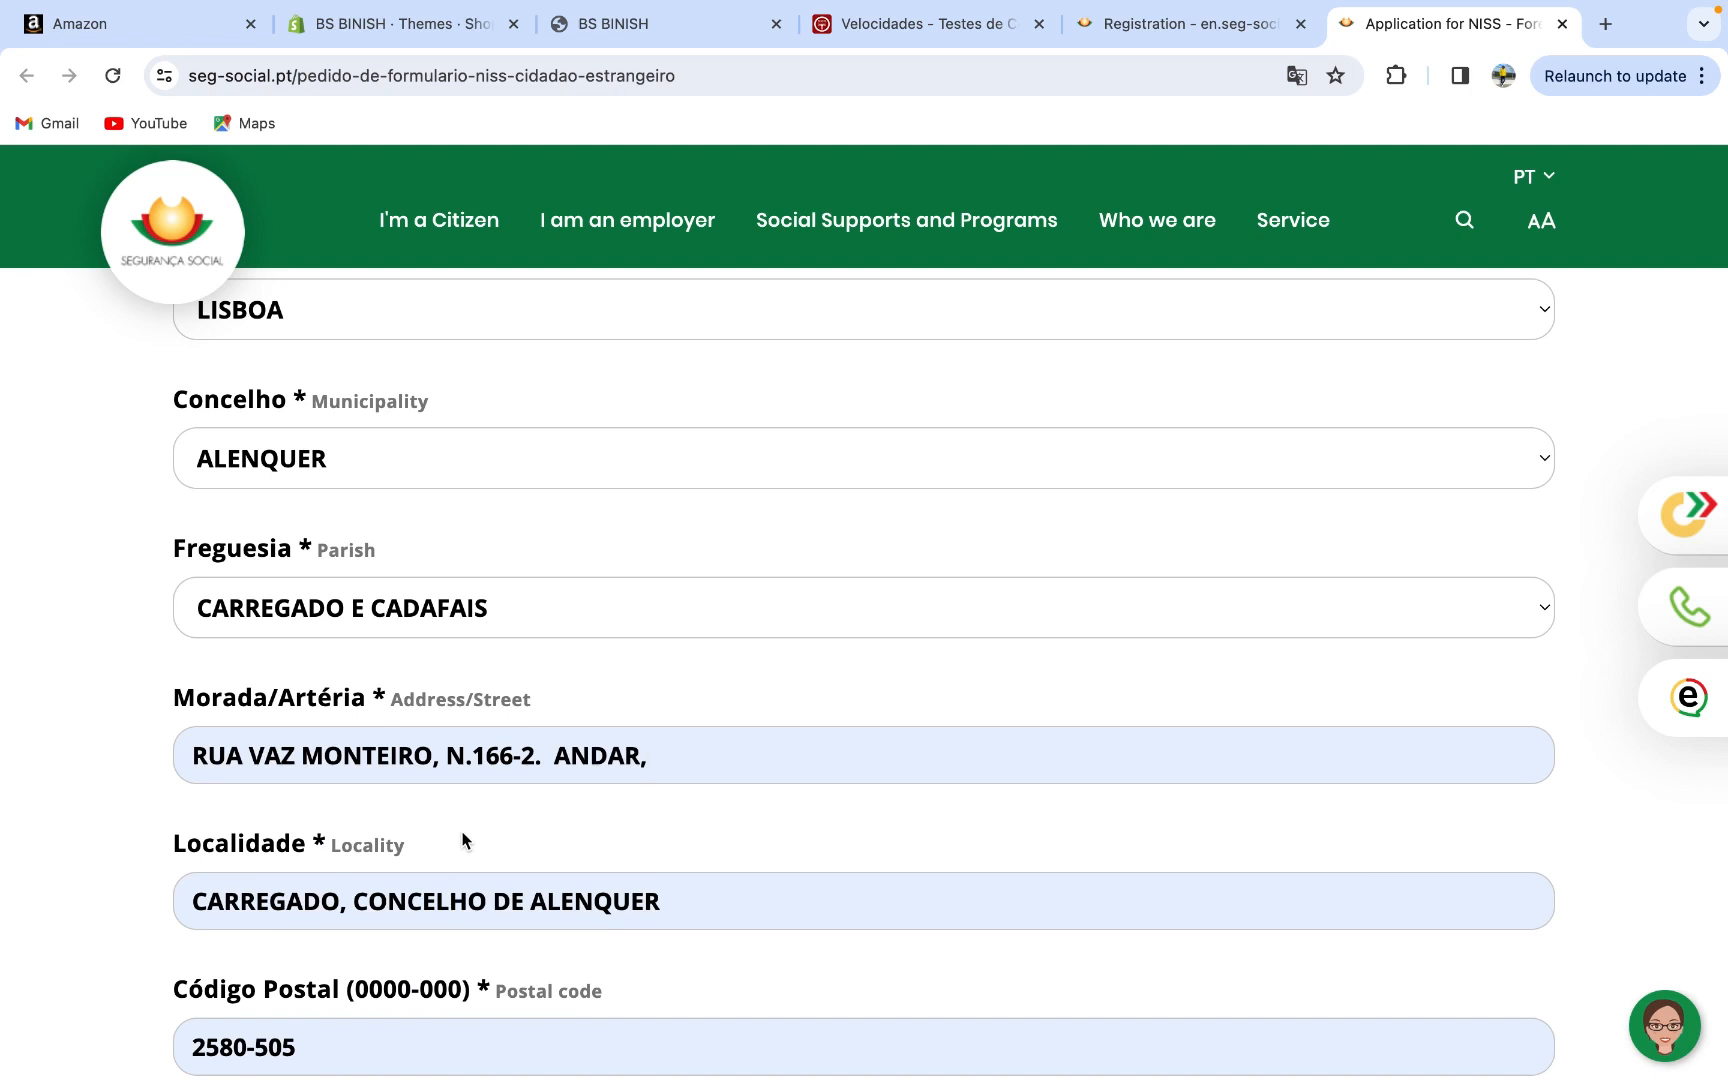
scroll(463, 840, "down", 4)
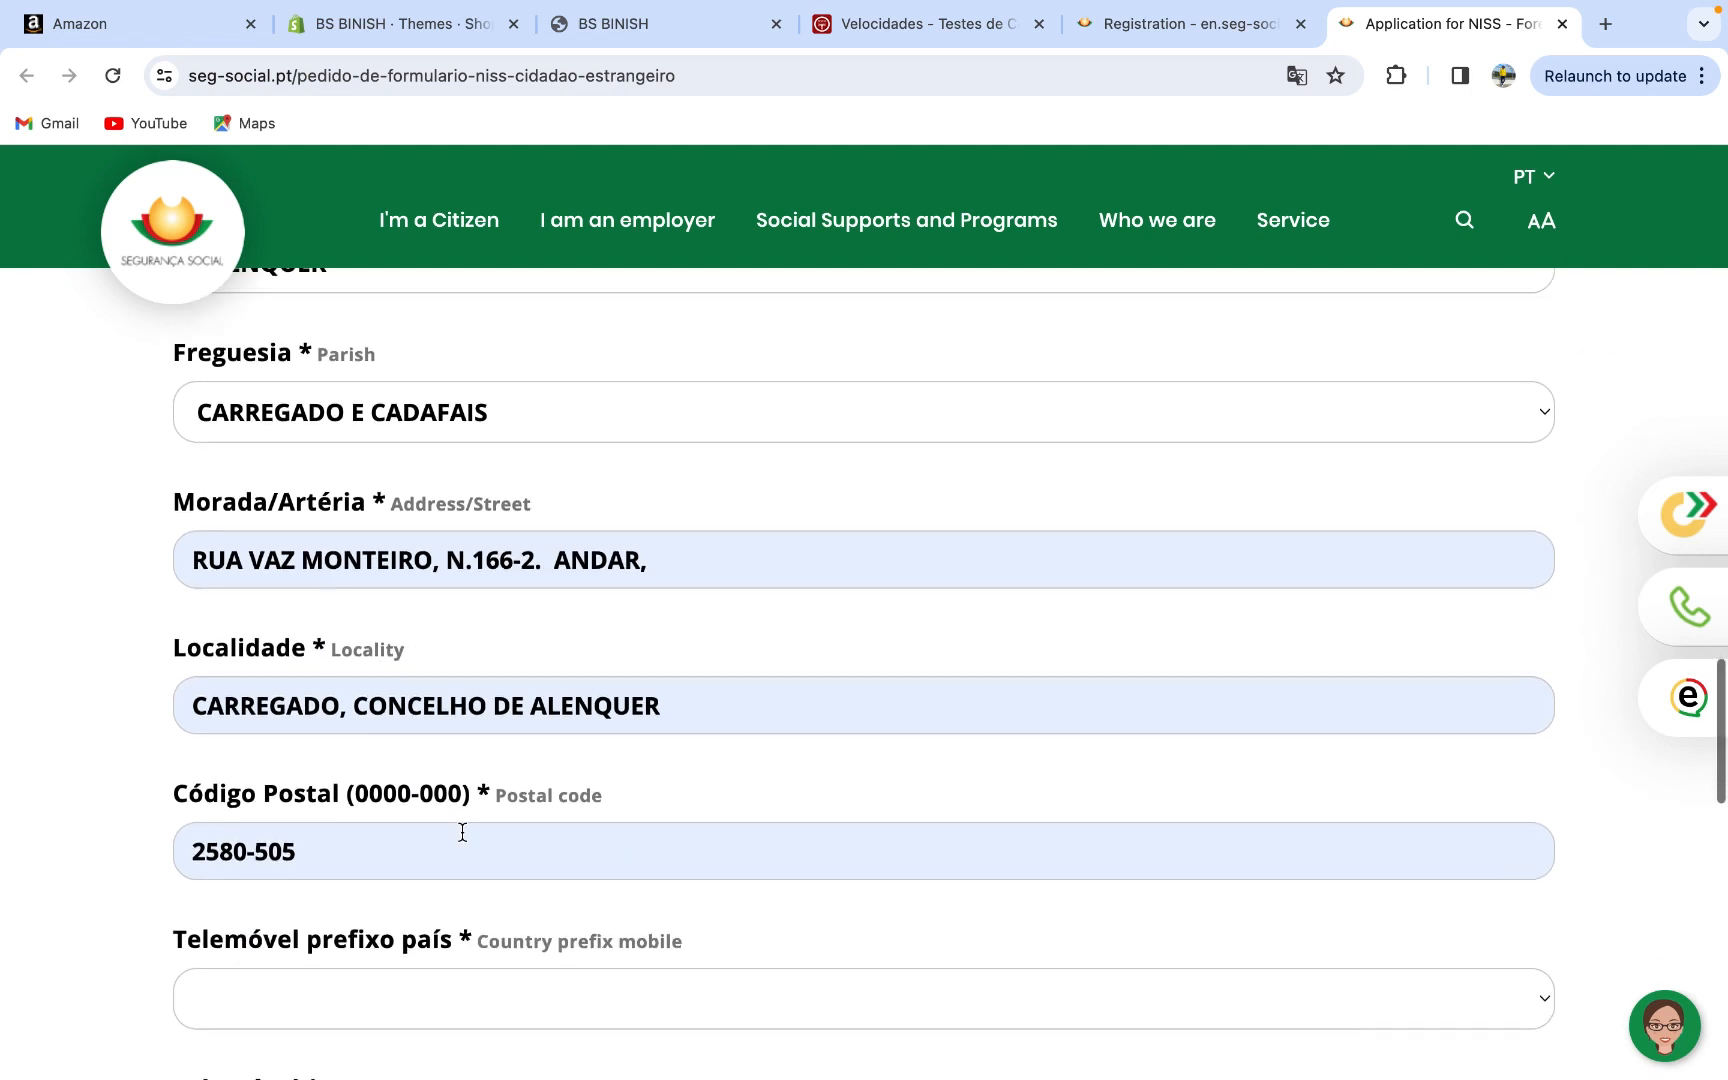
scroll(463, 837, "down", 1)
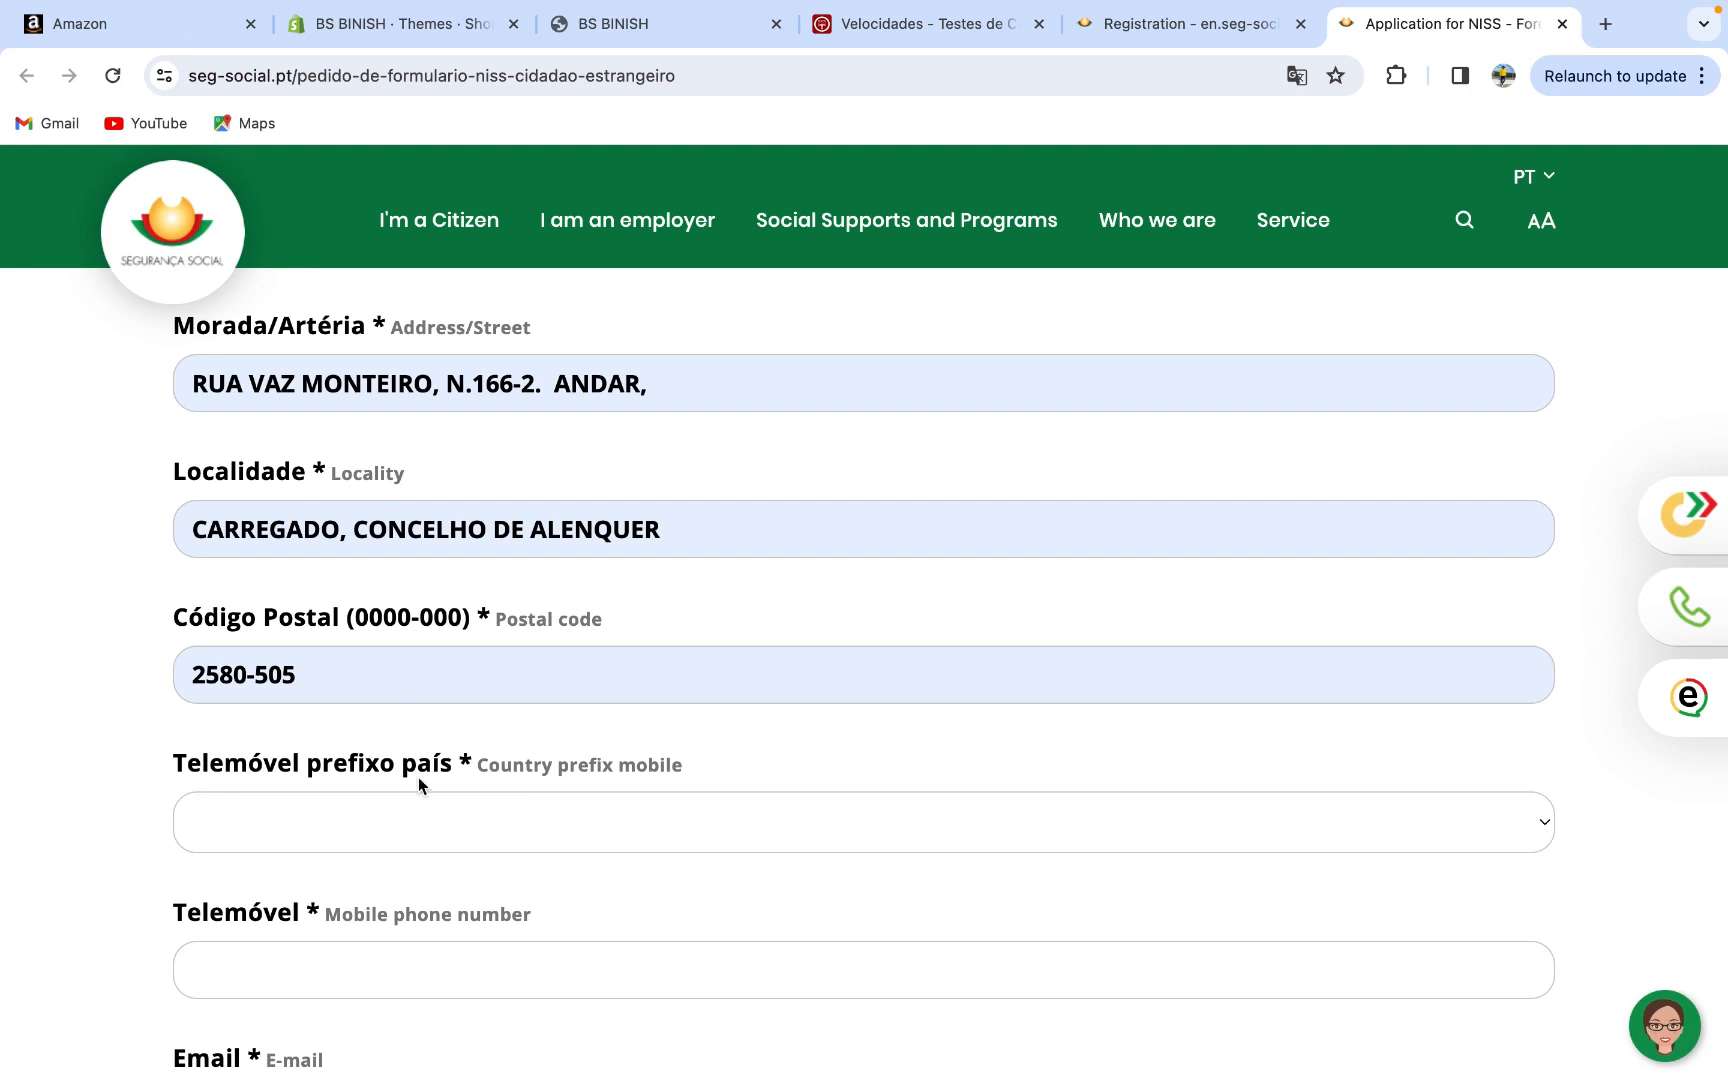
Step: Set the mobile country prefix to PT (351)
left_click(332, 827)
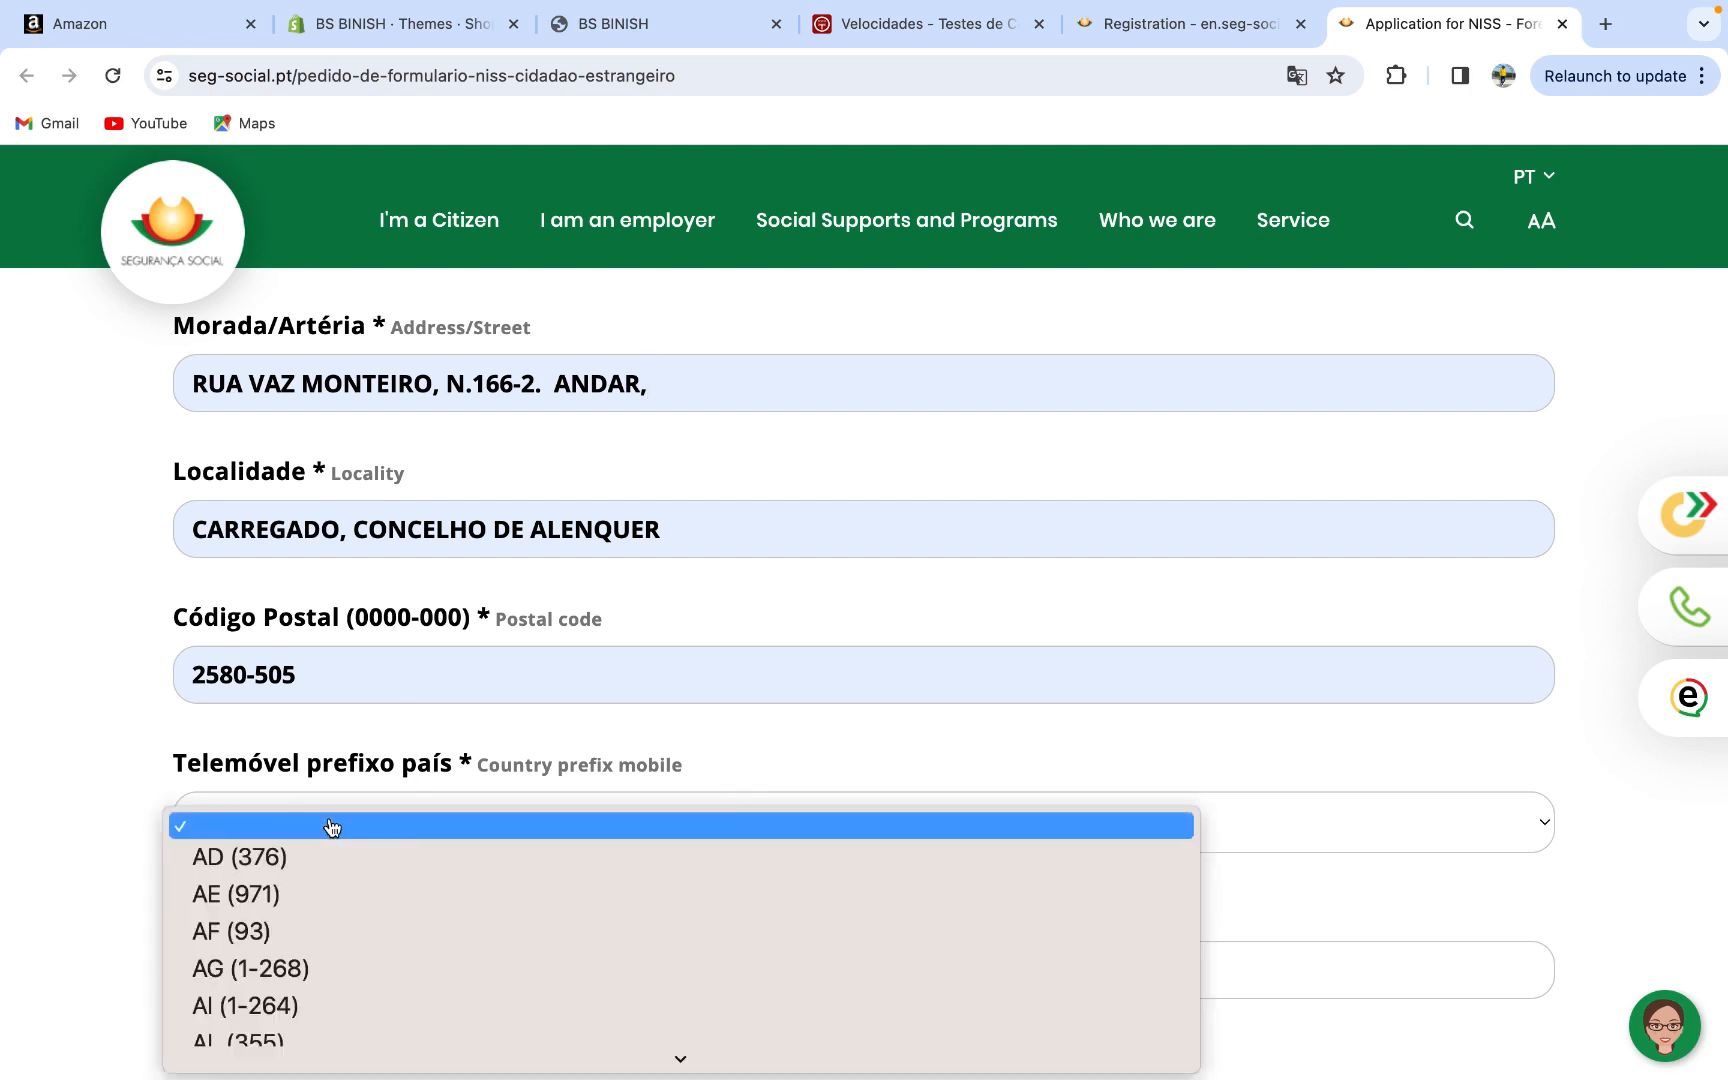
key("Down")
key("Down")
key("Down")
key("Down")
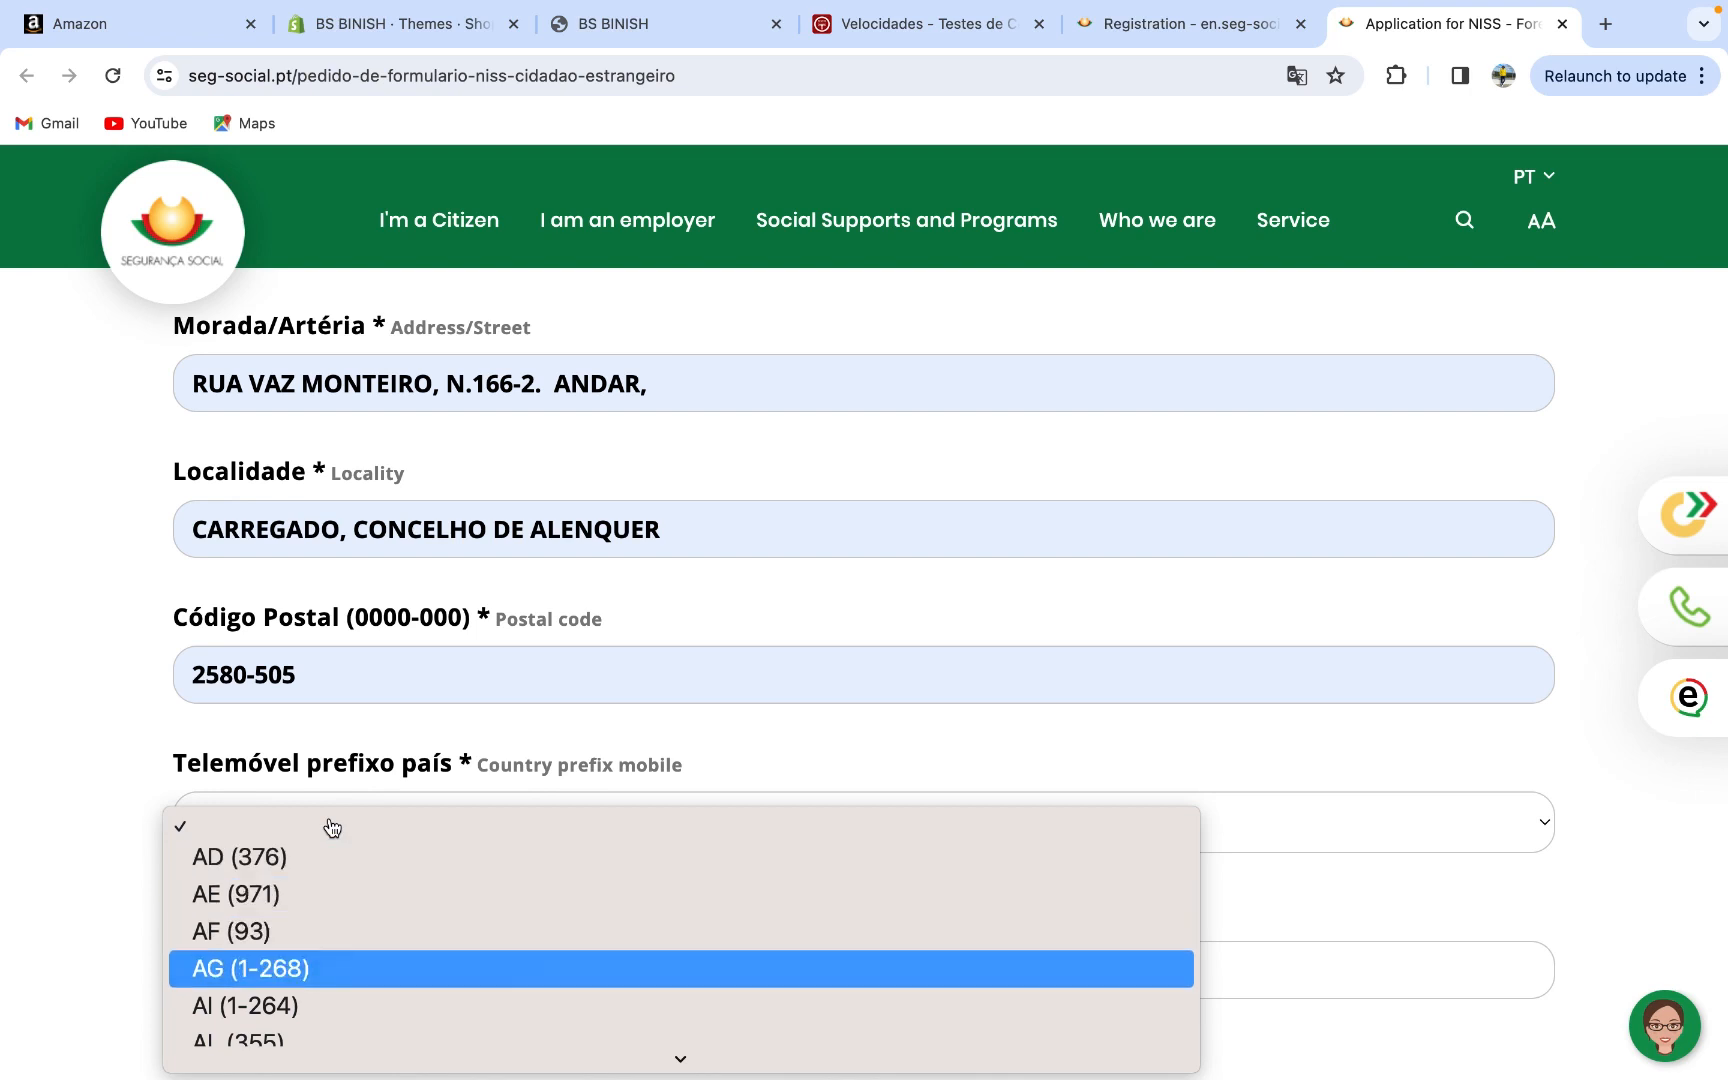
key("p")
key("Down")
key("Down")
key("Down")
key("Down")
key("Down")
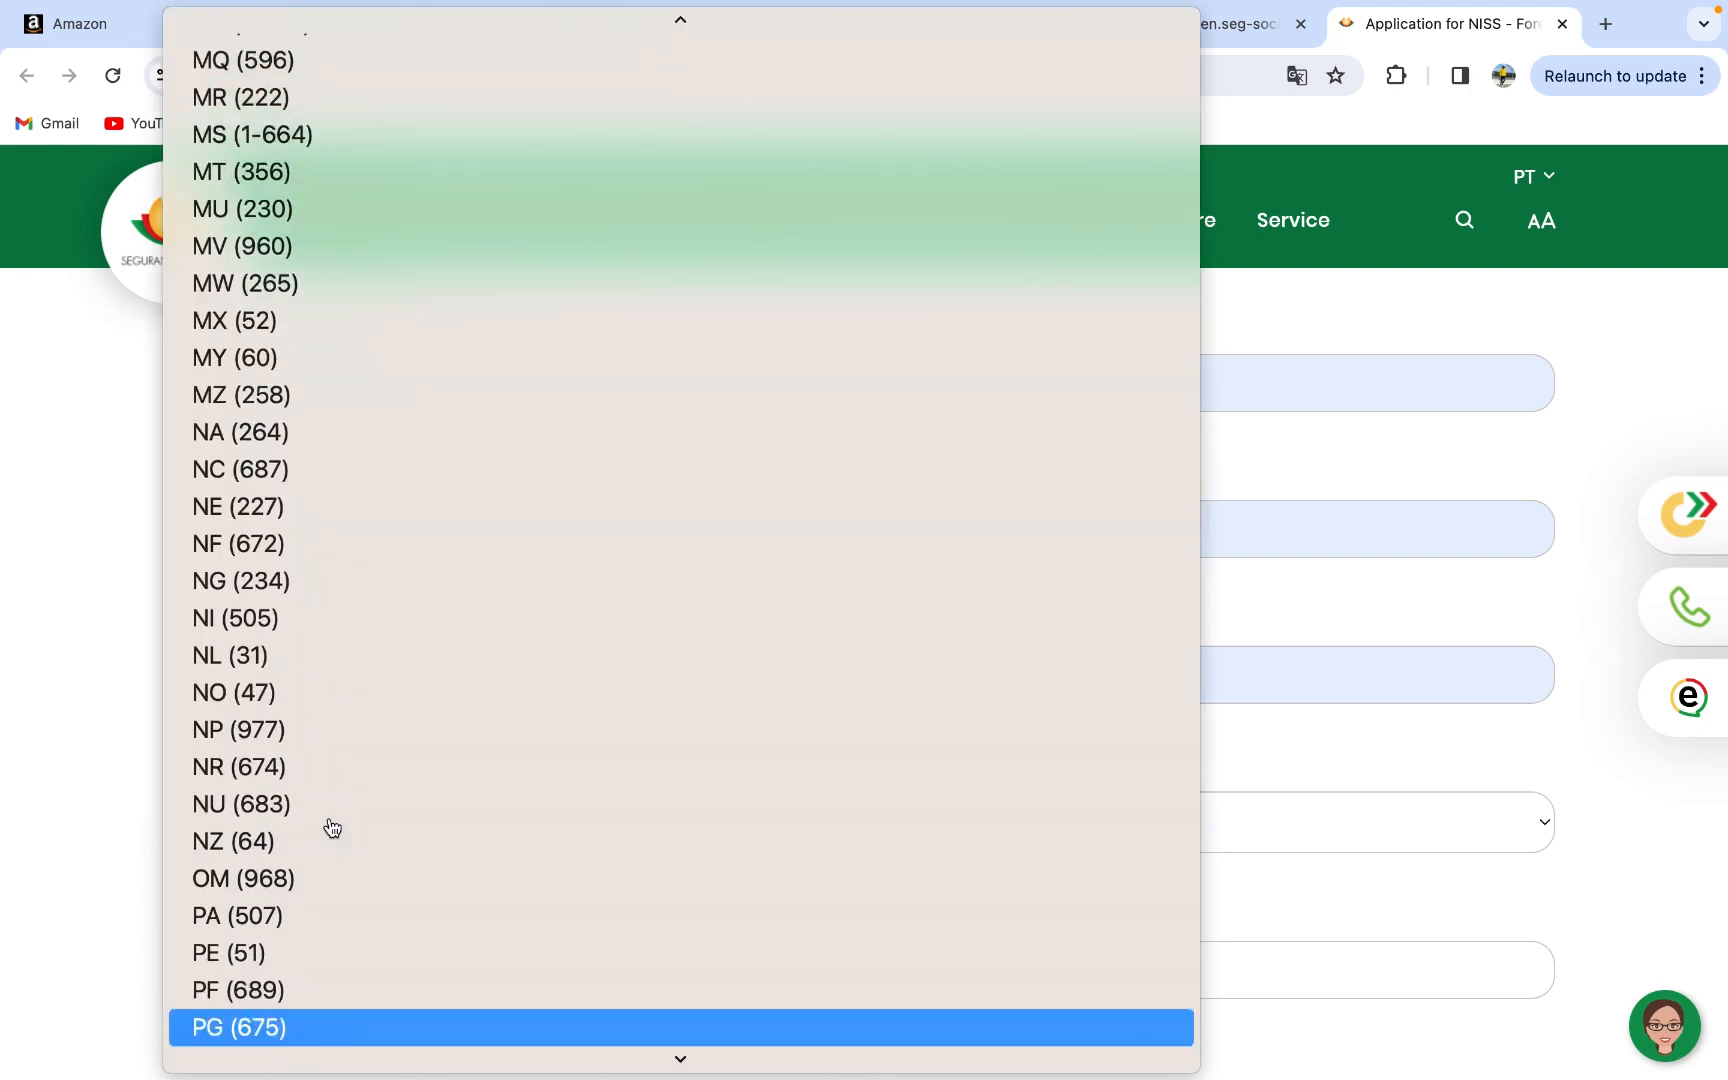
key("Down")
key("Down")
key("Down")
key("Down")
key("Down")
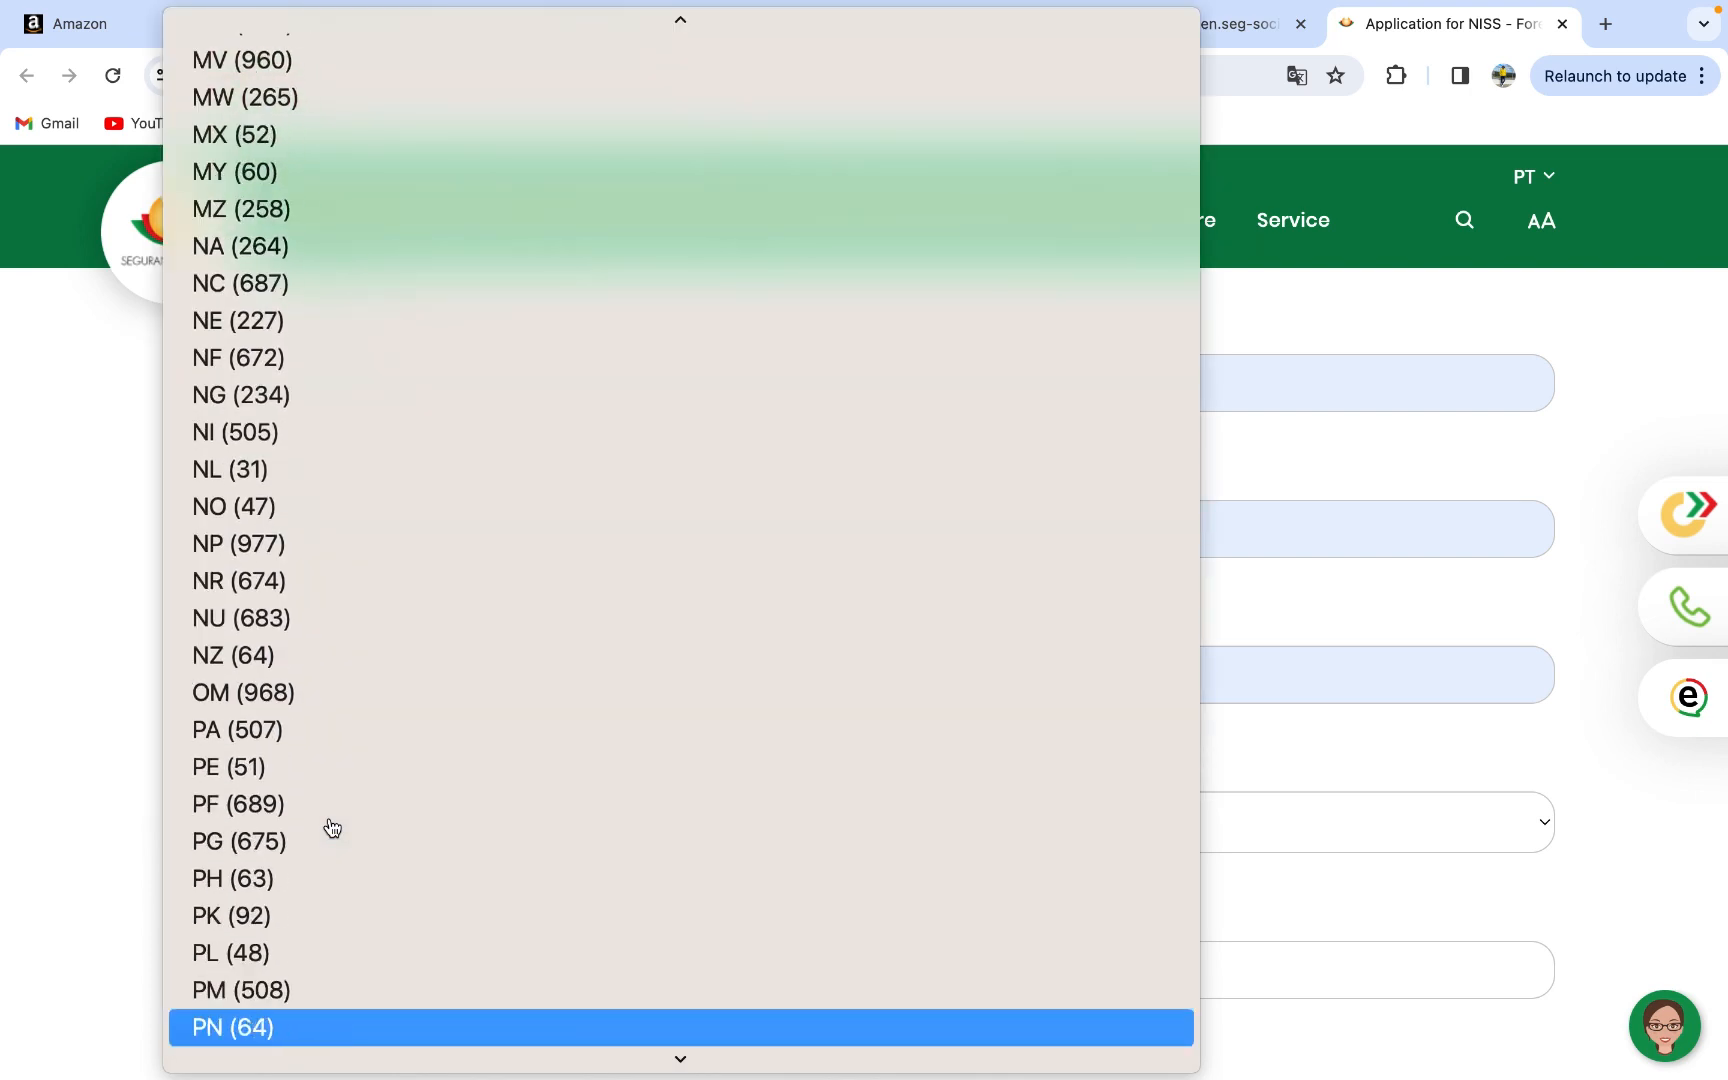
key("Down")
key("Down")
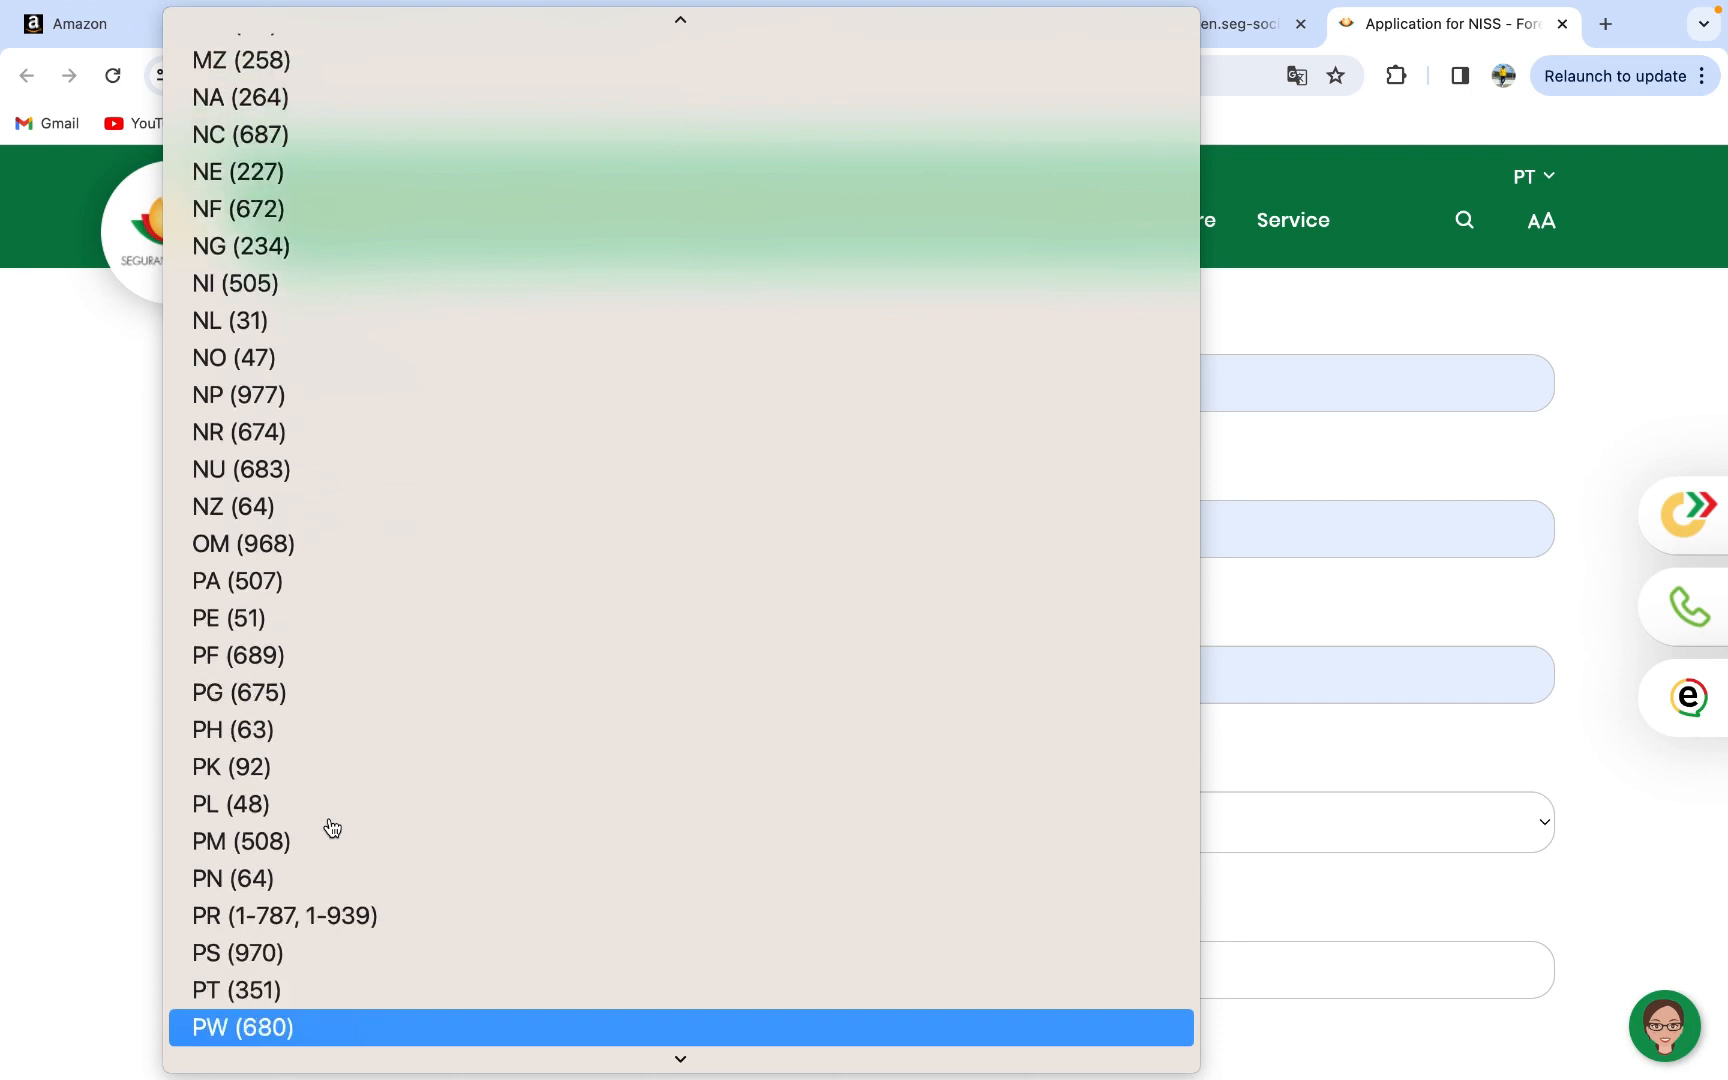
key("Up")
key("Return")
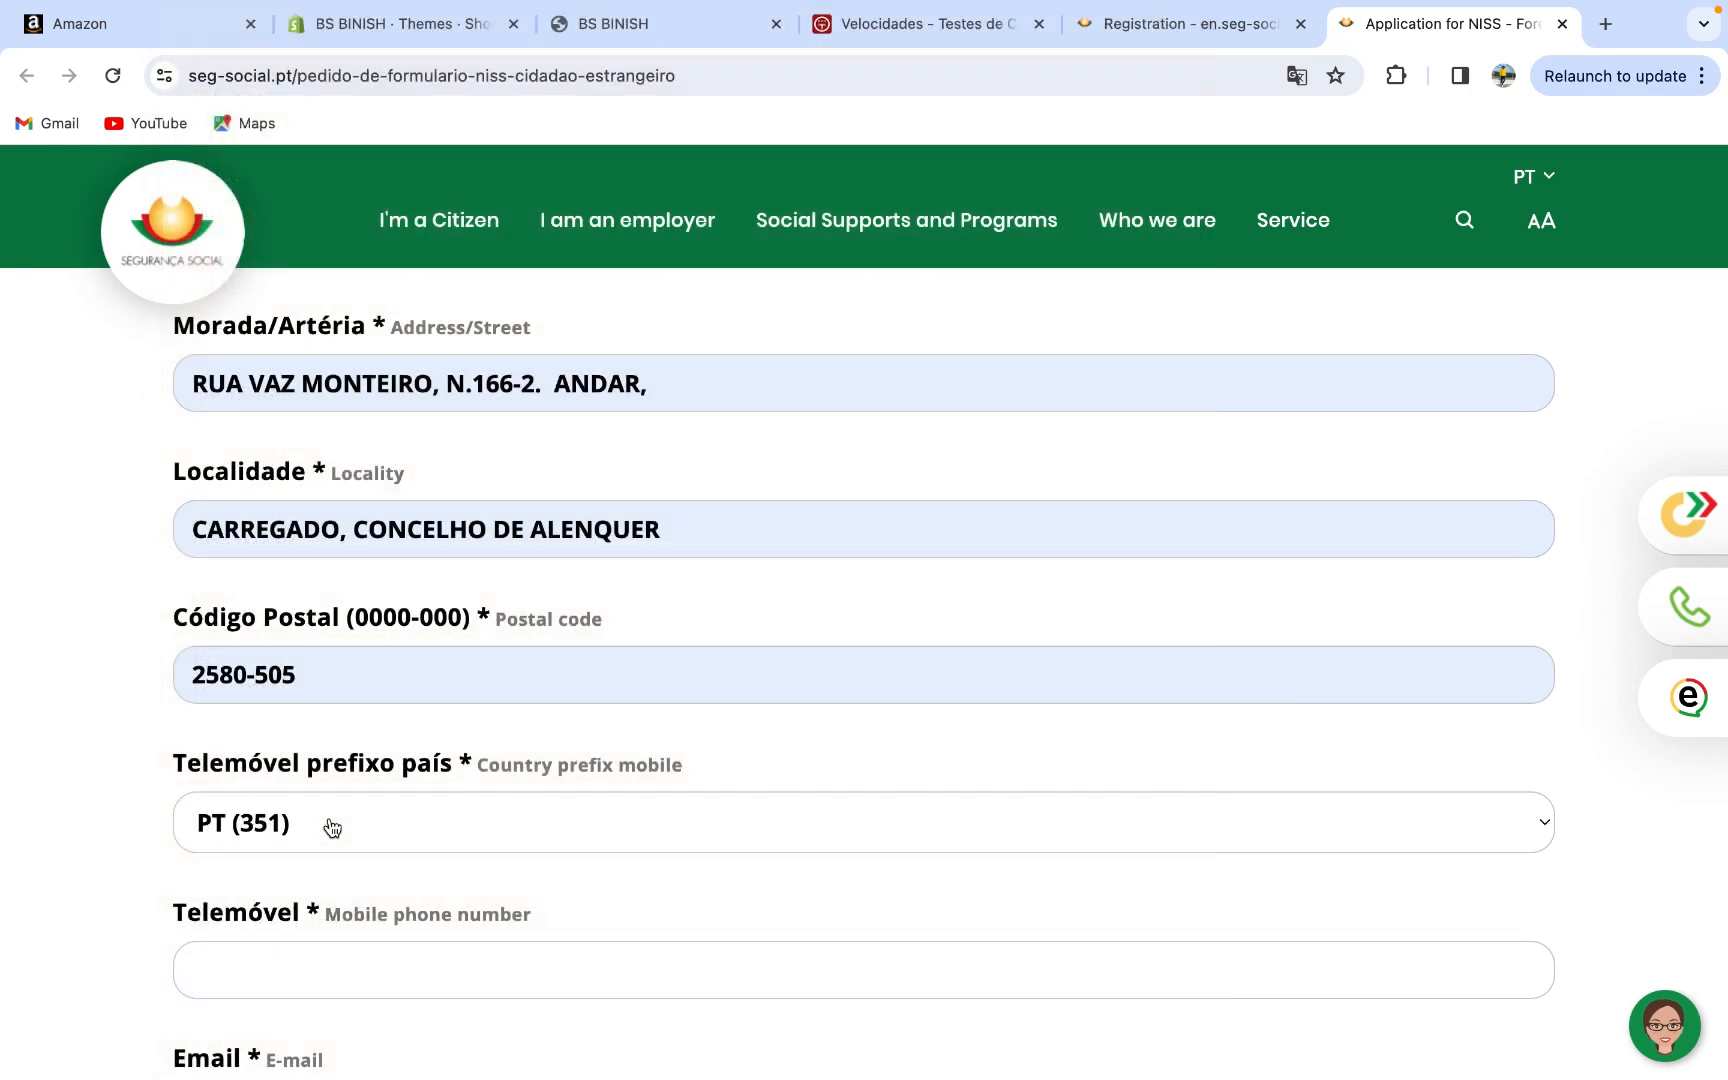
Step: Enter the applicant's mobile phone number in the Telemóvel field
scroll(345, 848, "down", 4)
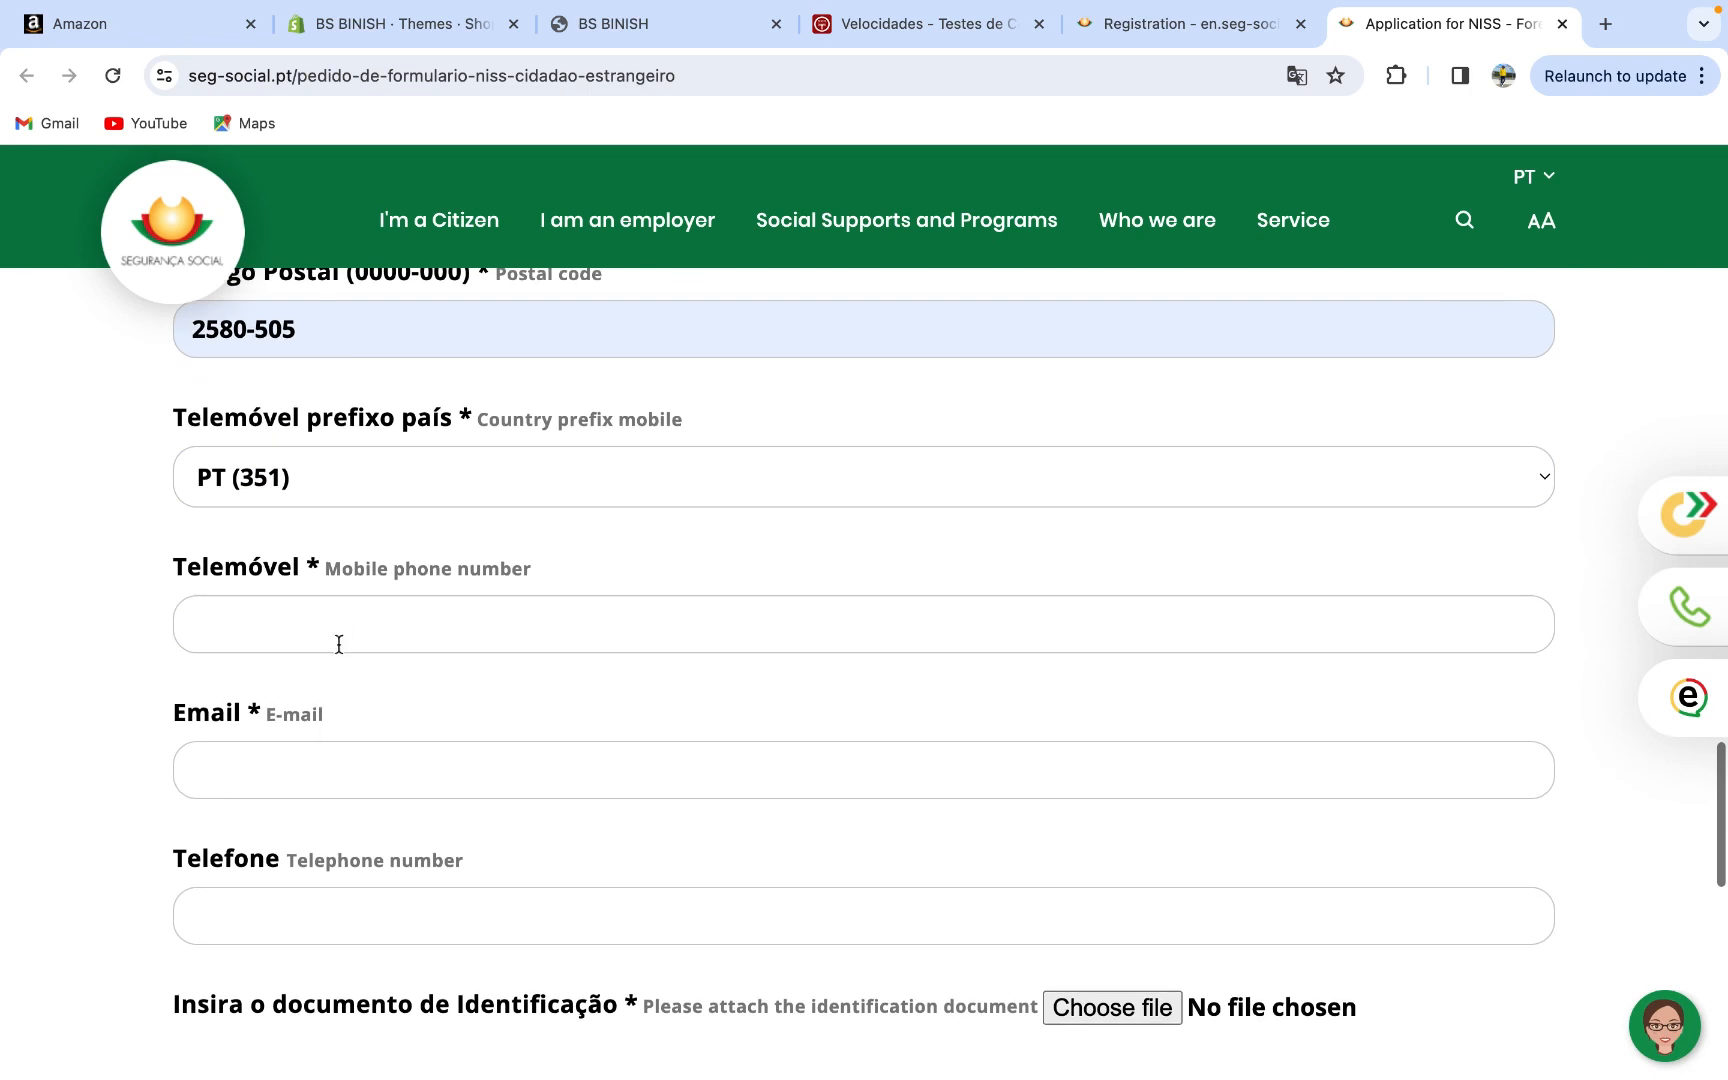
left_click(347, 622)
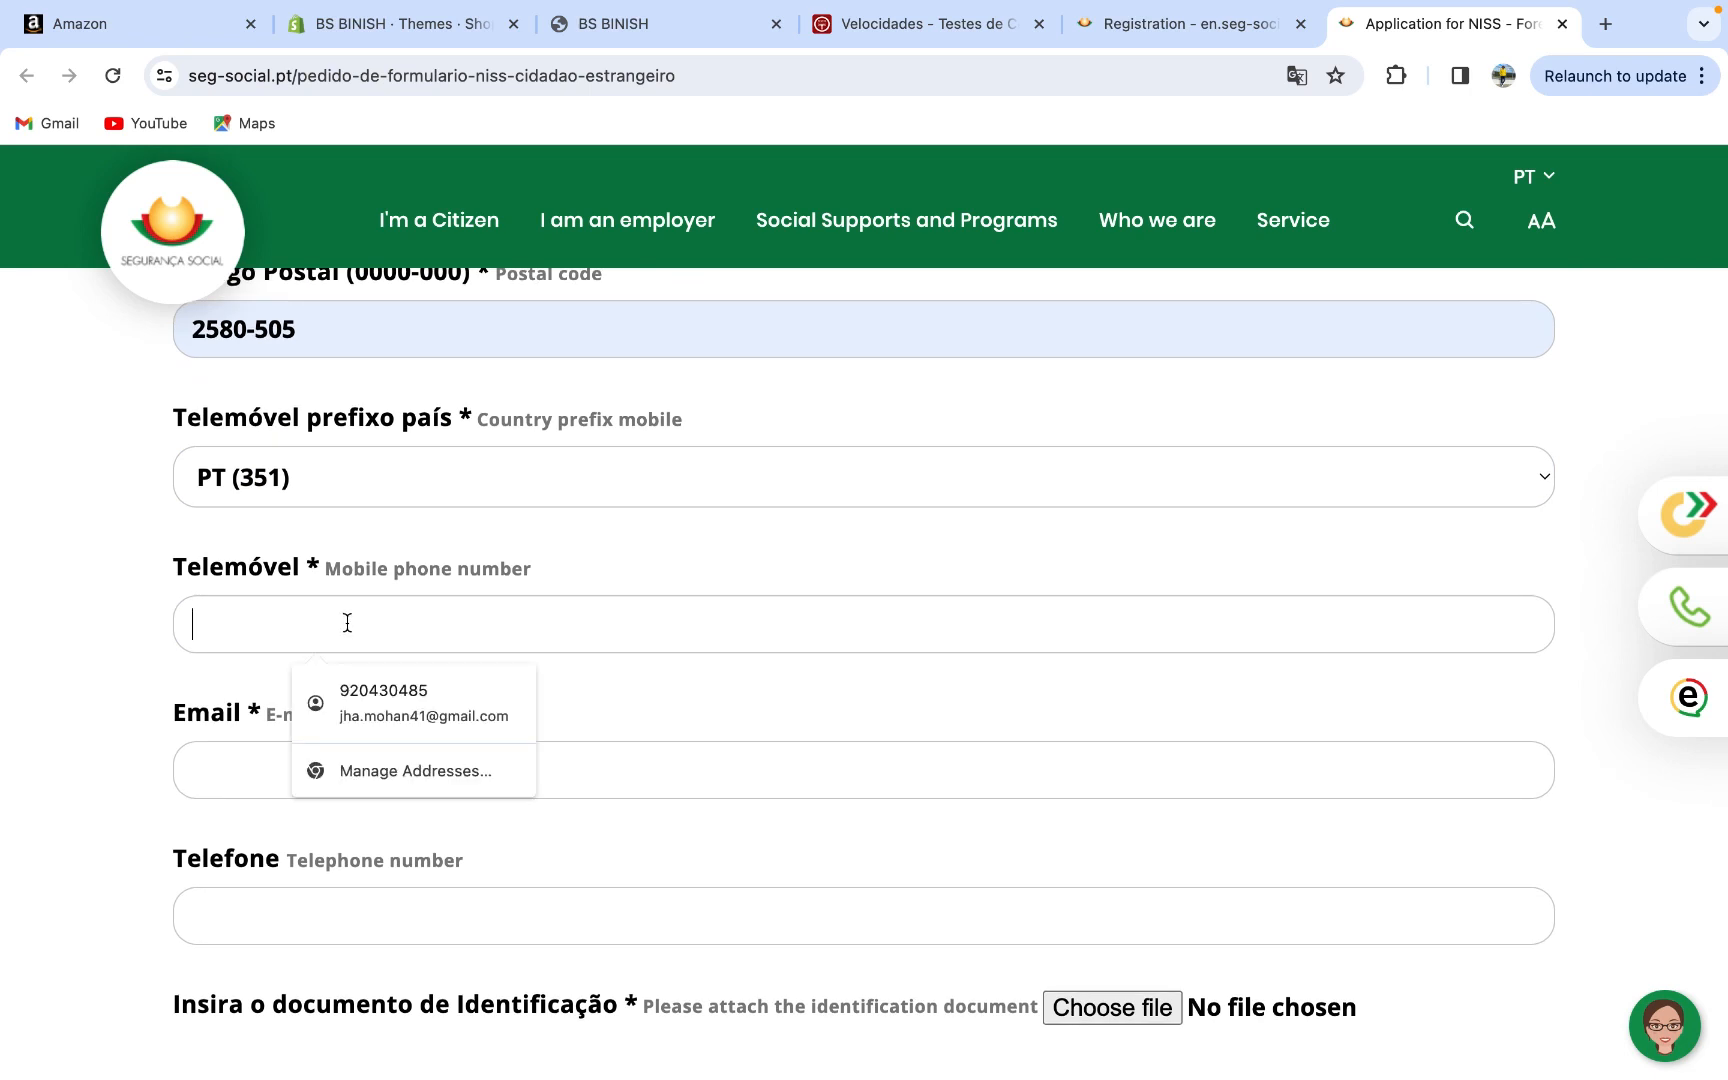
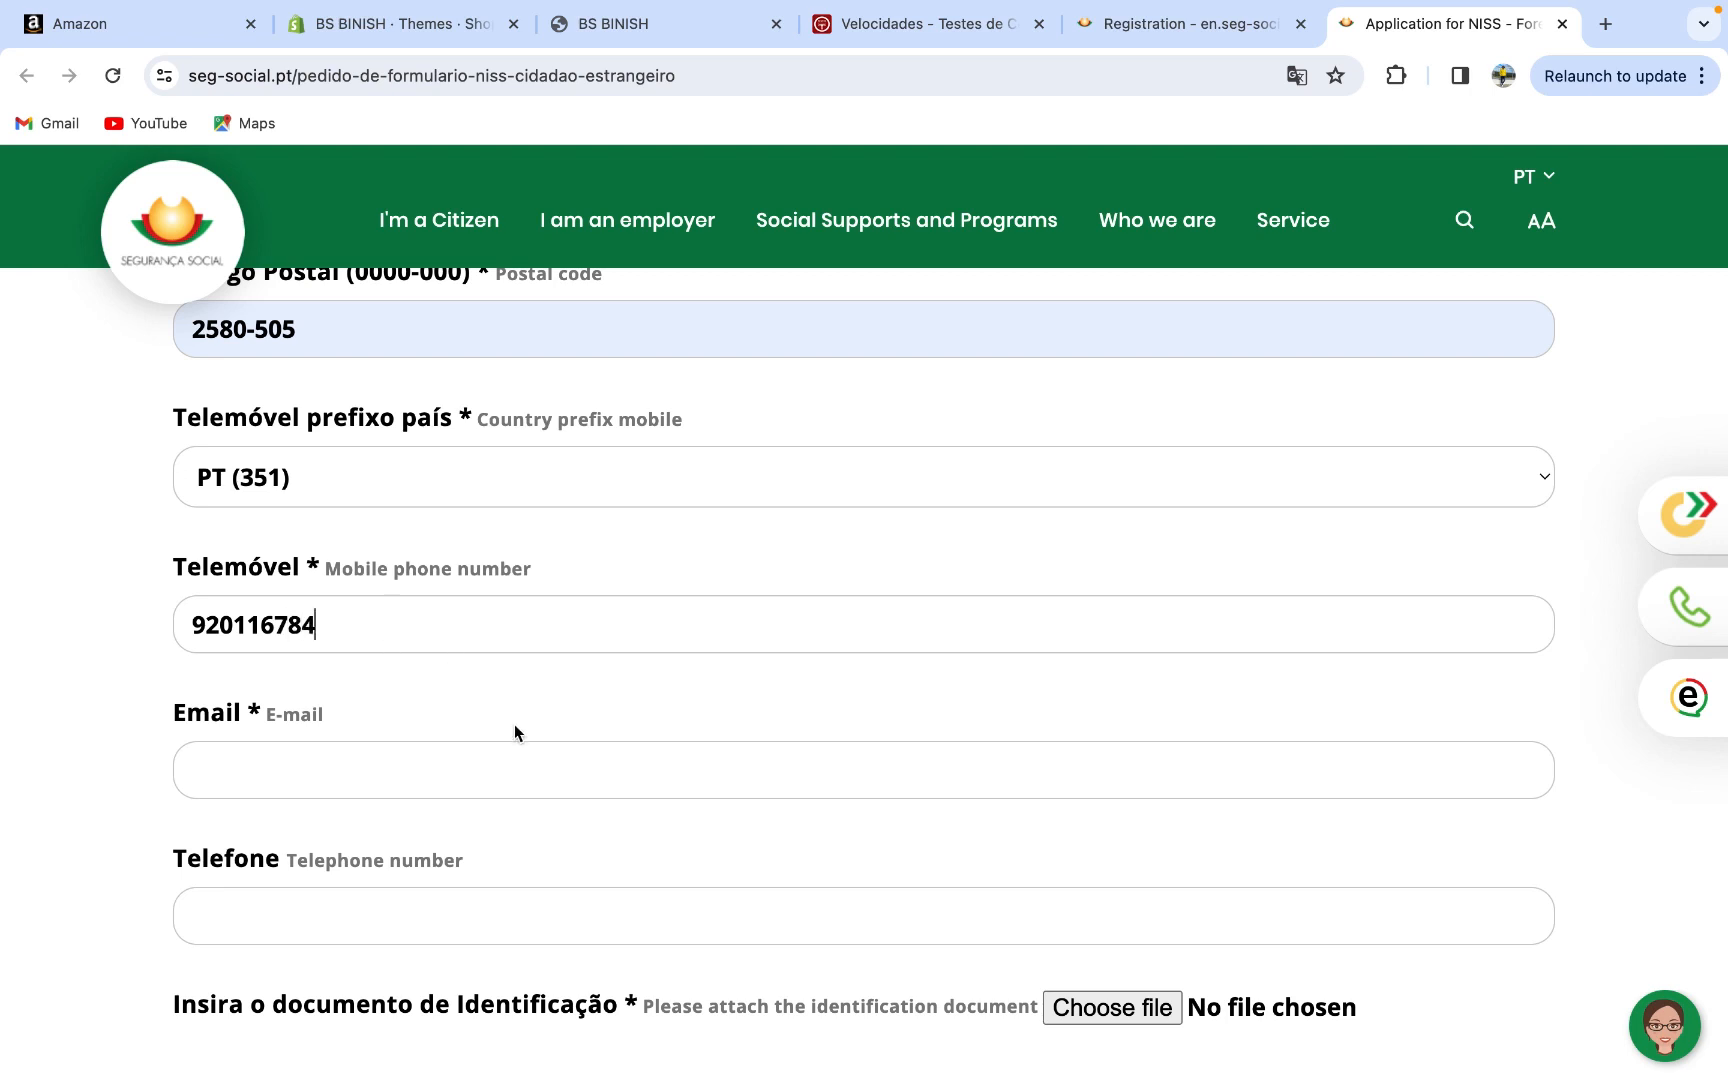
left_click(386, 780)
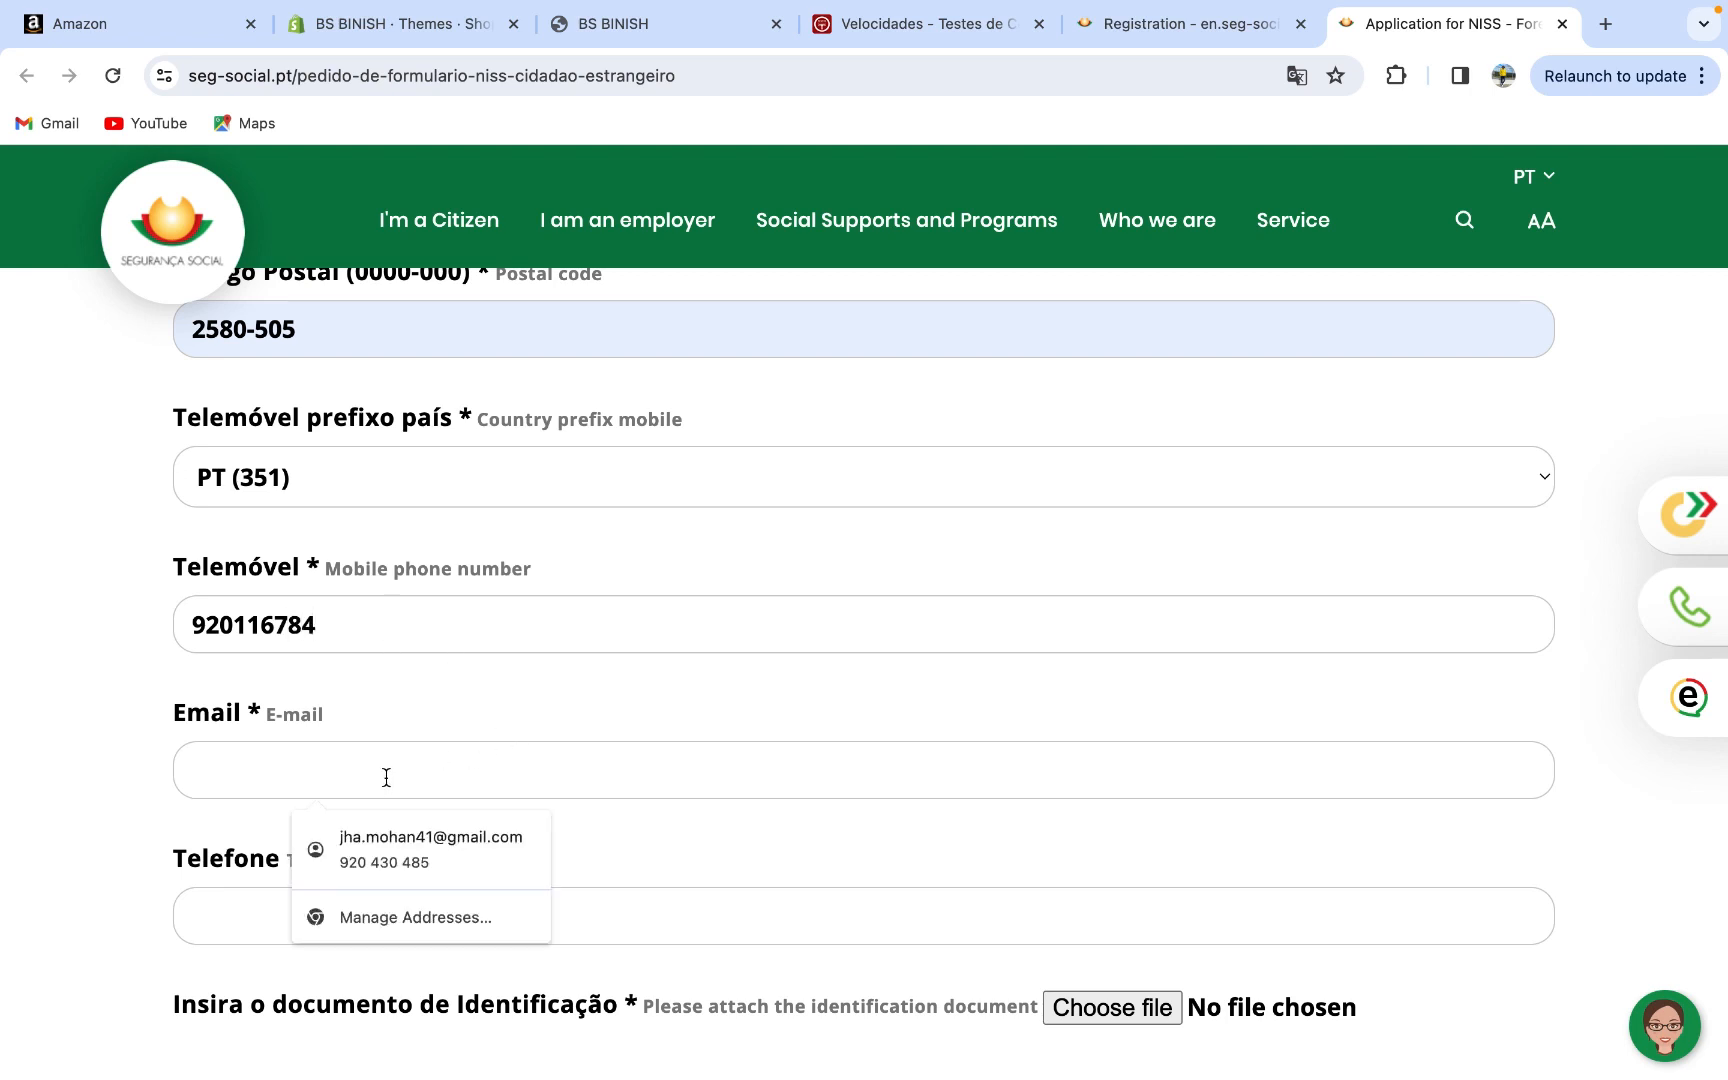
scroll(468, 680, "down", 3)
left_click(379, 582)
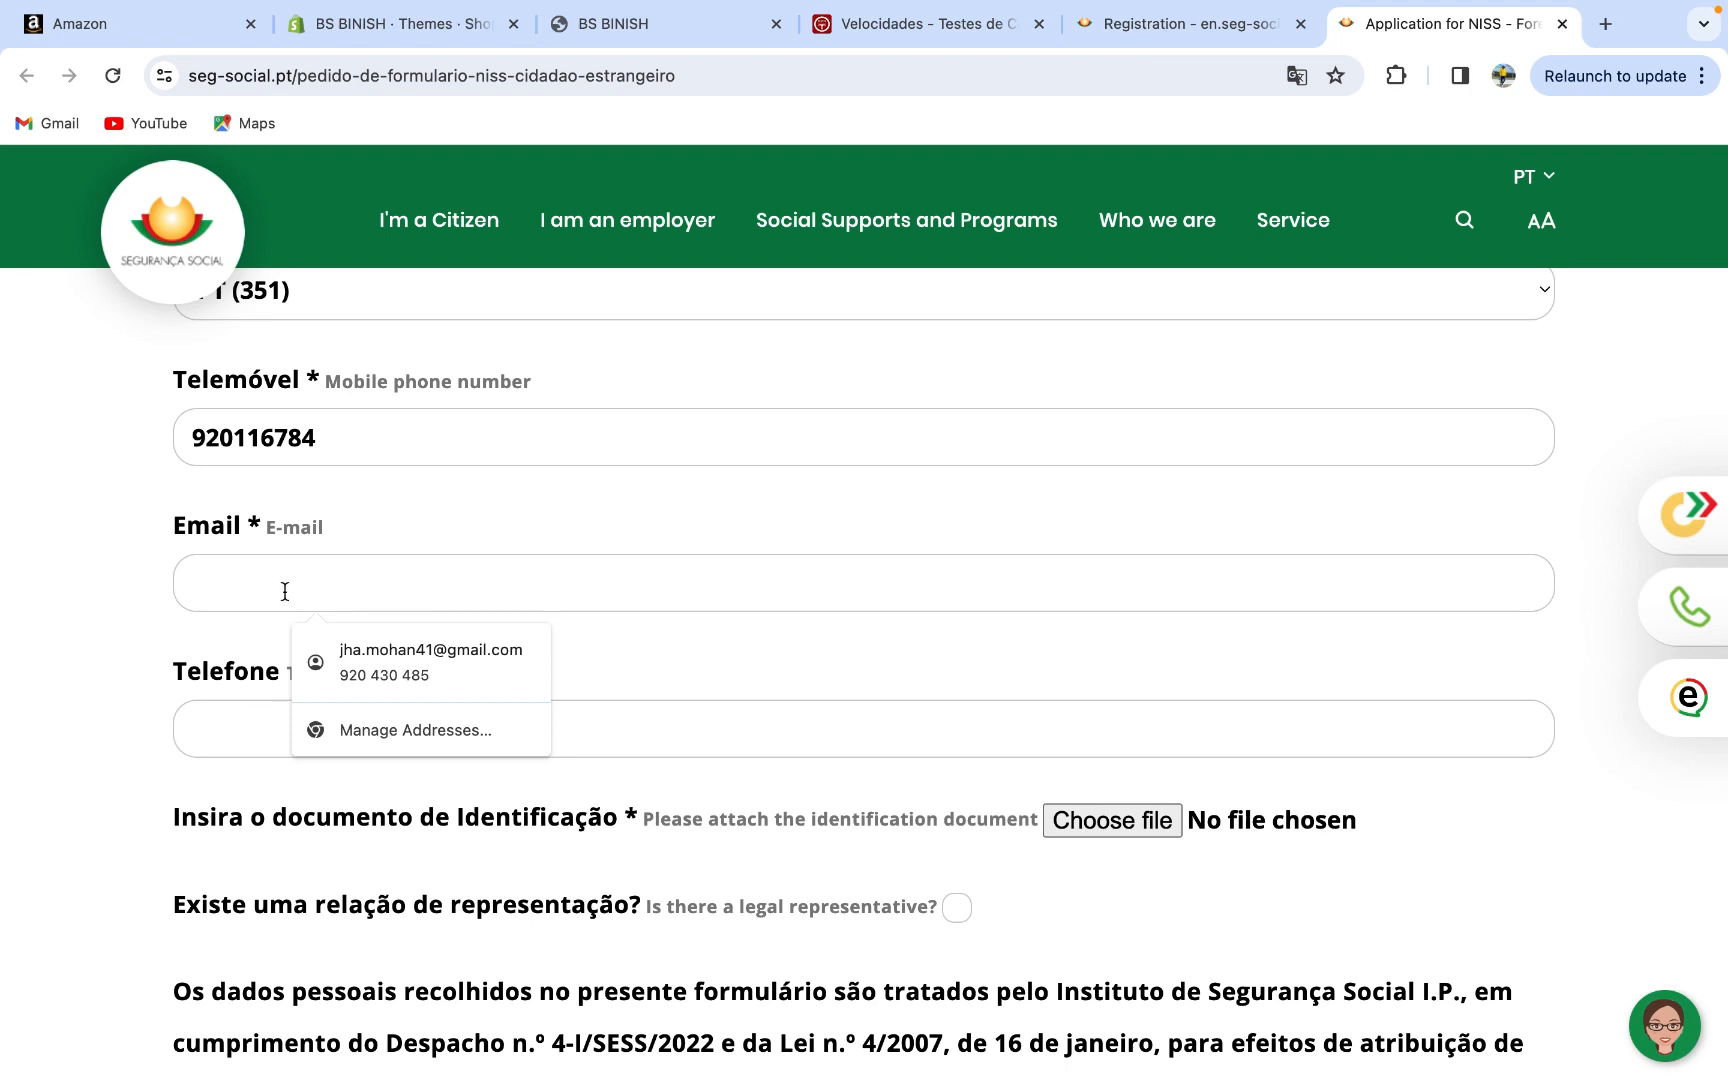
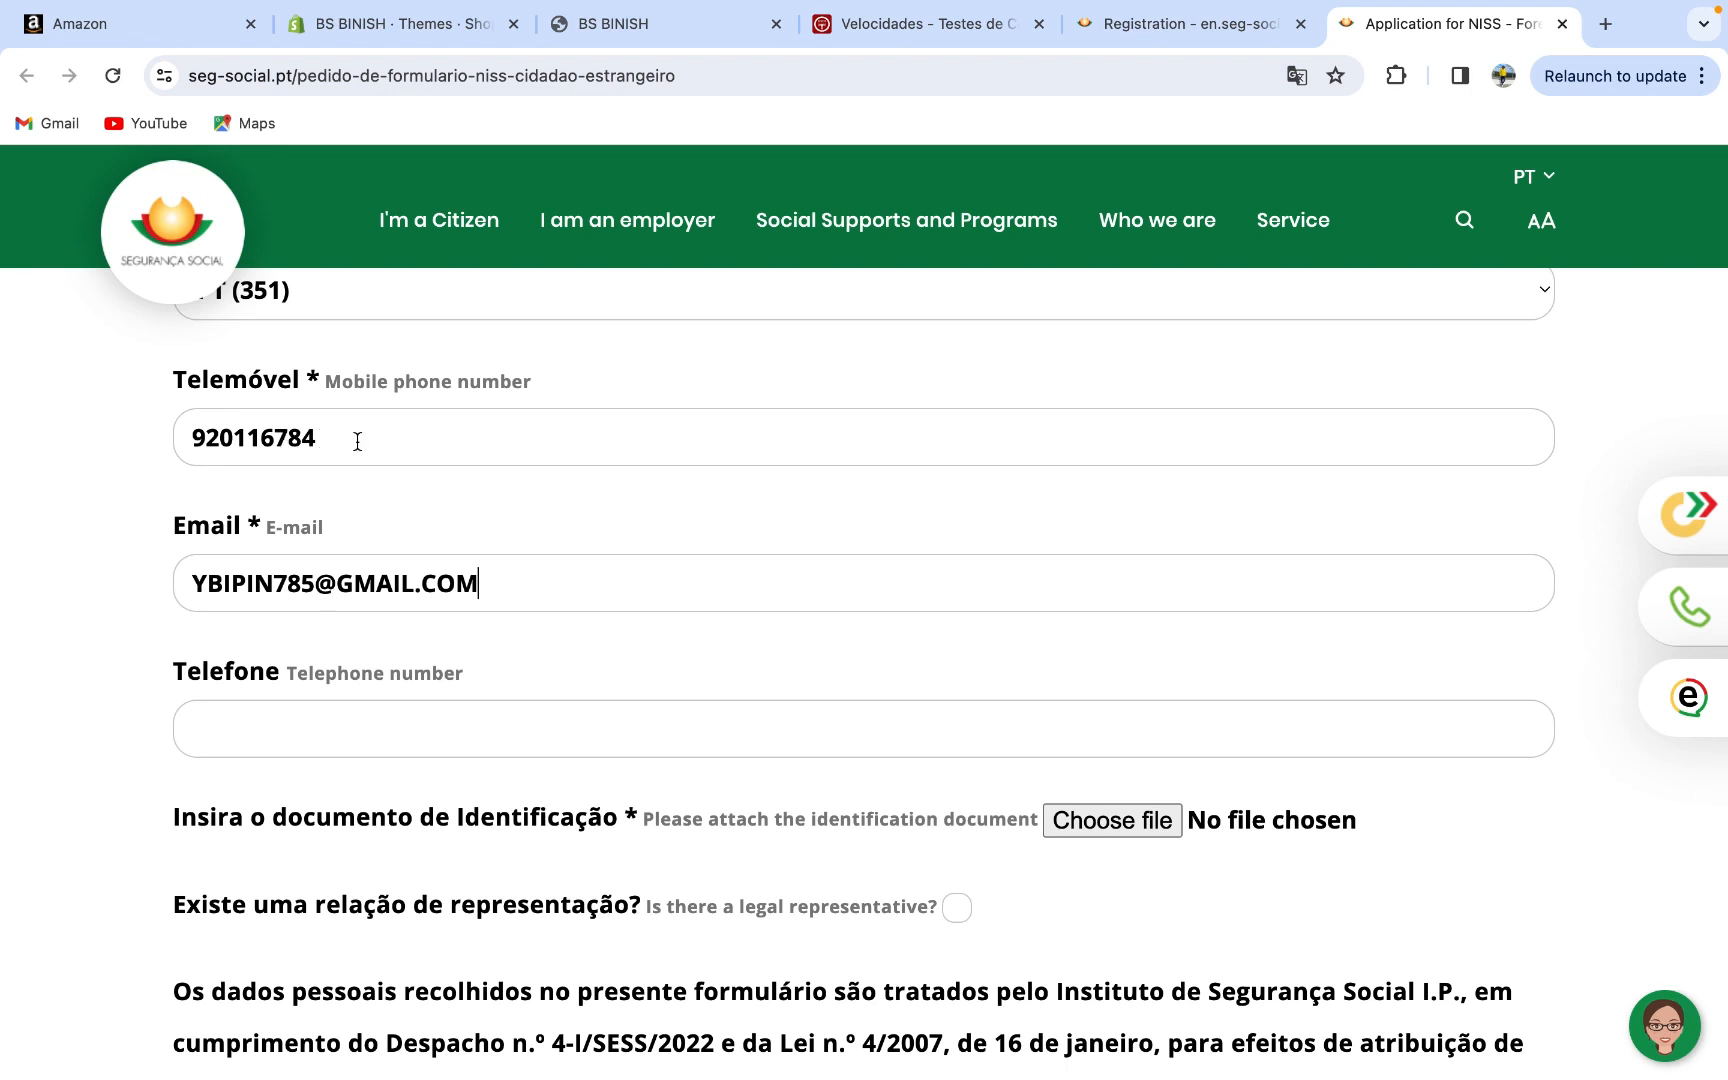
Step: Type the applicant's e-mail address into the Email field
scroll(474, 541, "down", 2)
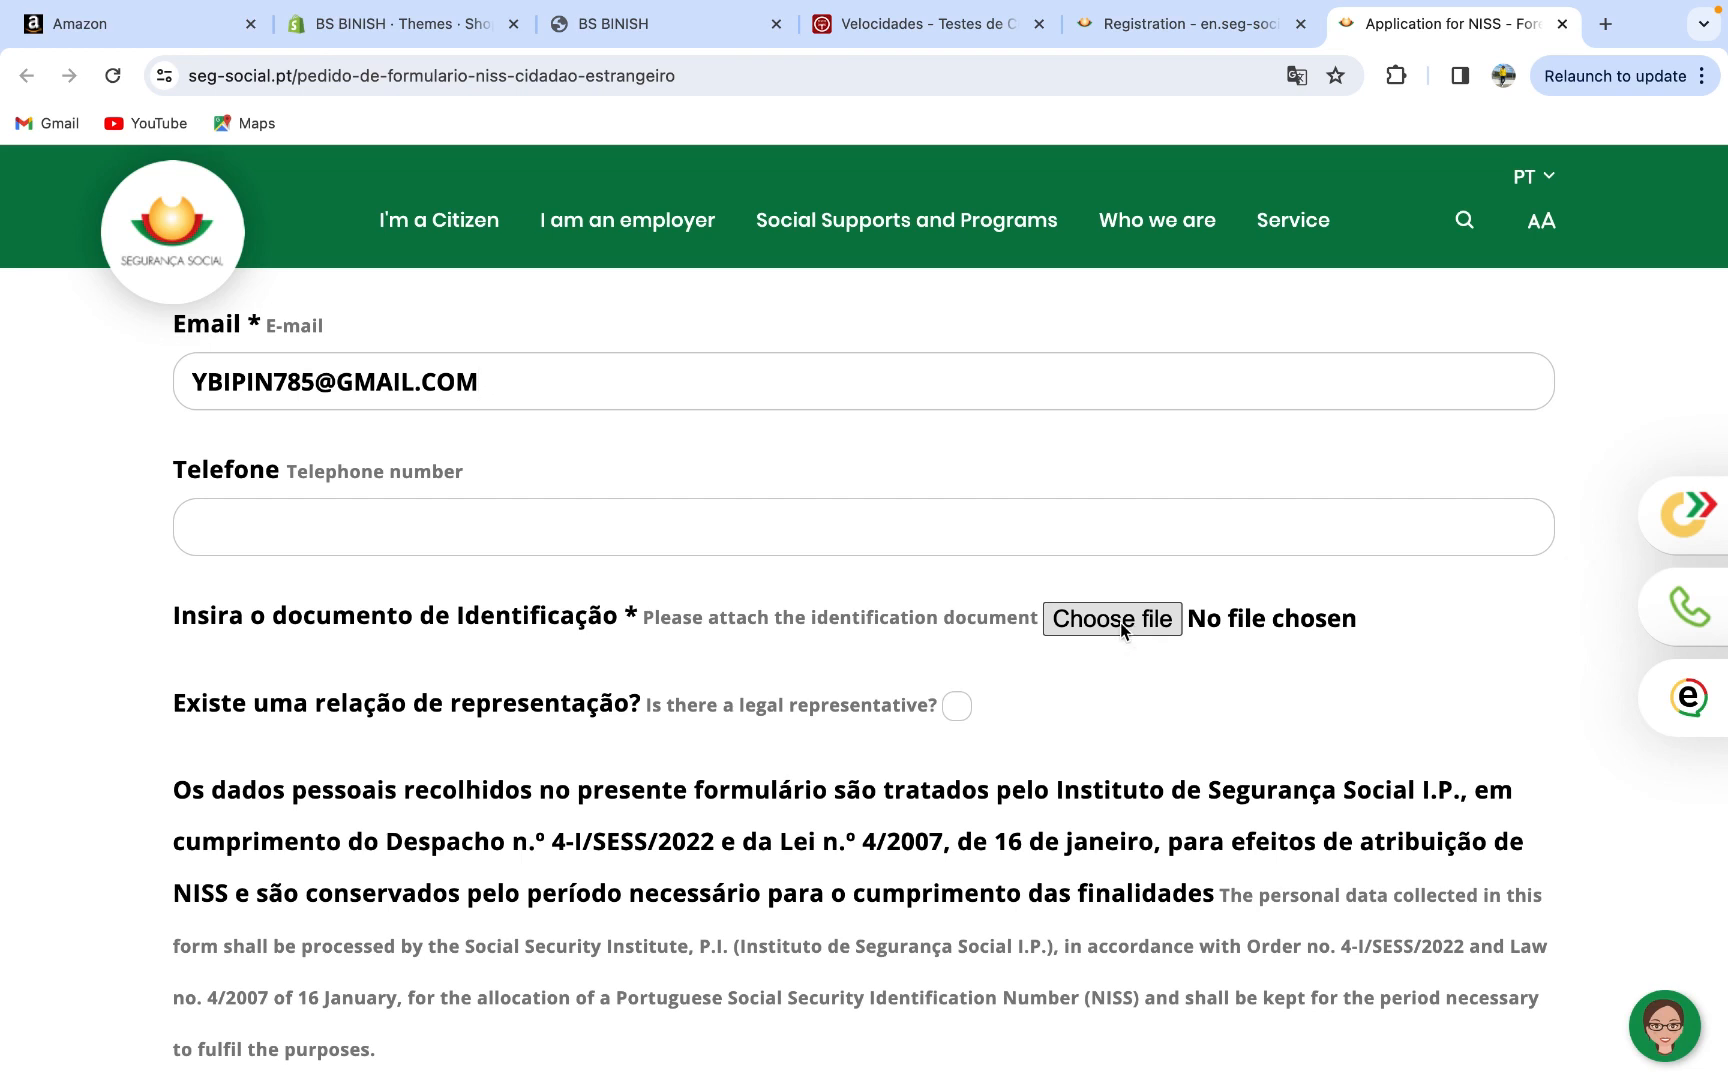
Step: Attach the New Scan PDF from Downloads as the identification document
left_click(1122, 628)
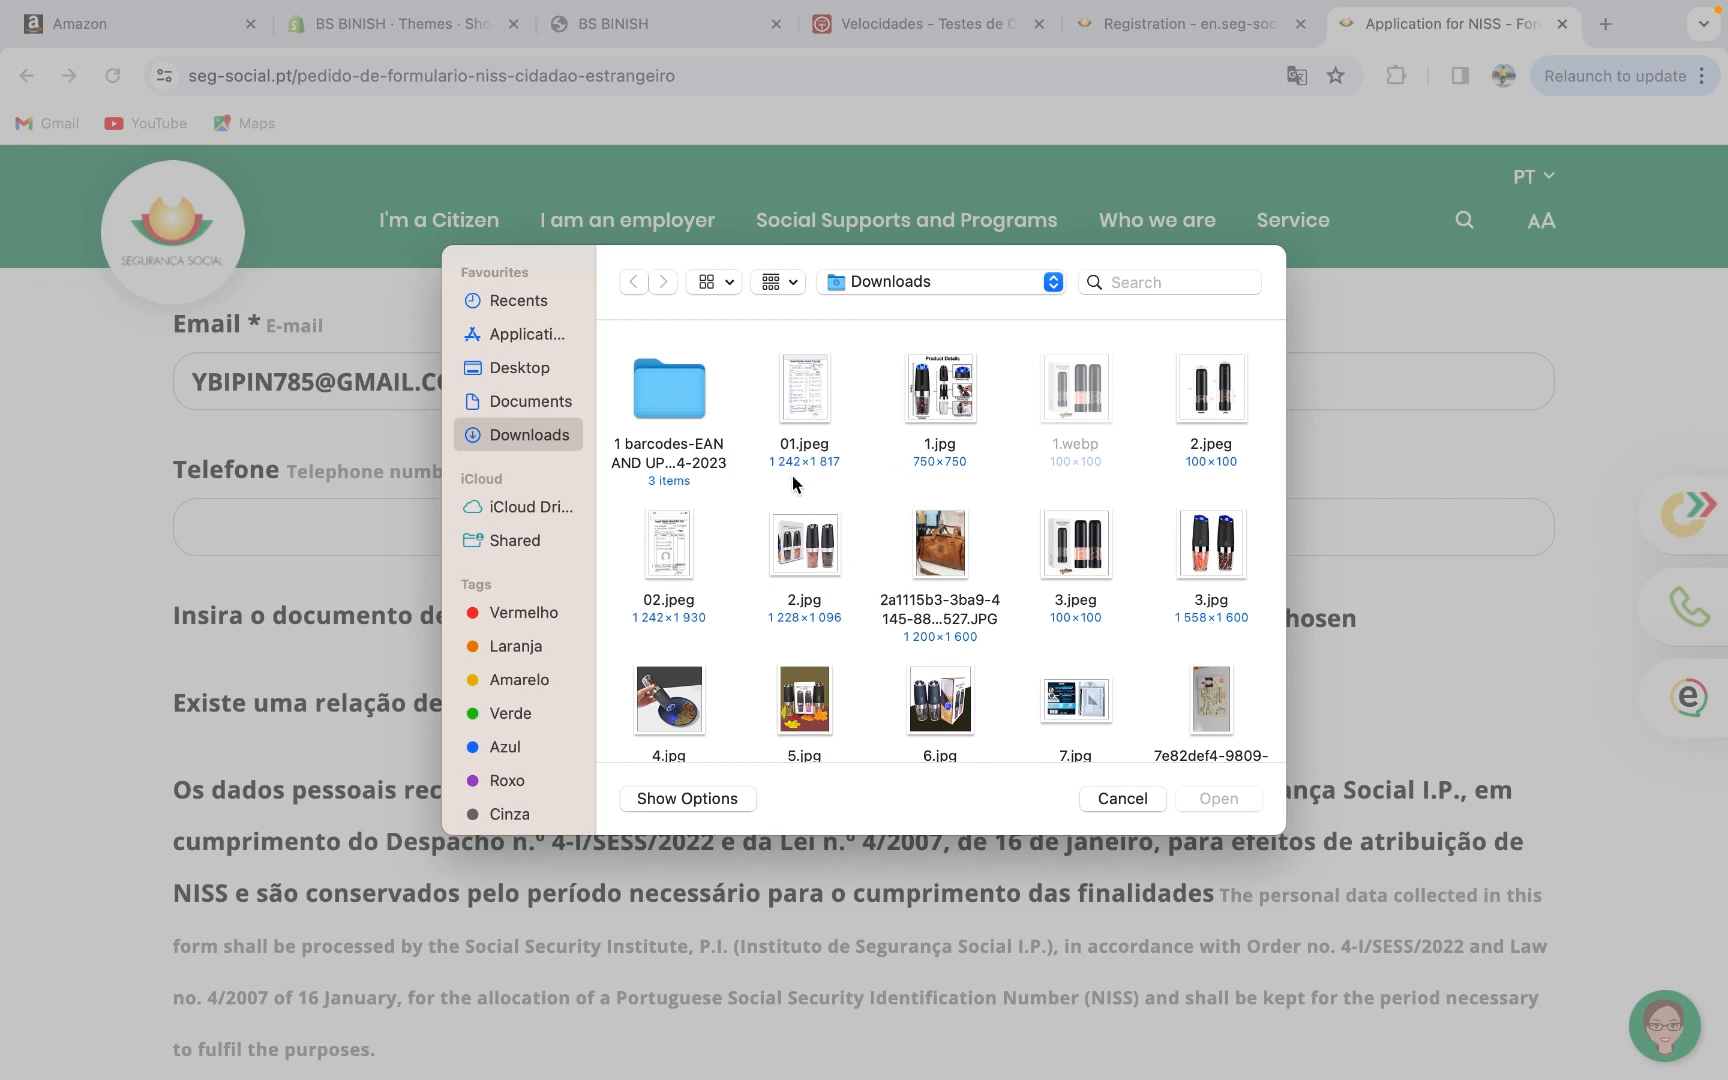
scroll(905, 522, "down", 10)
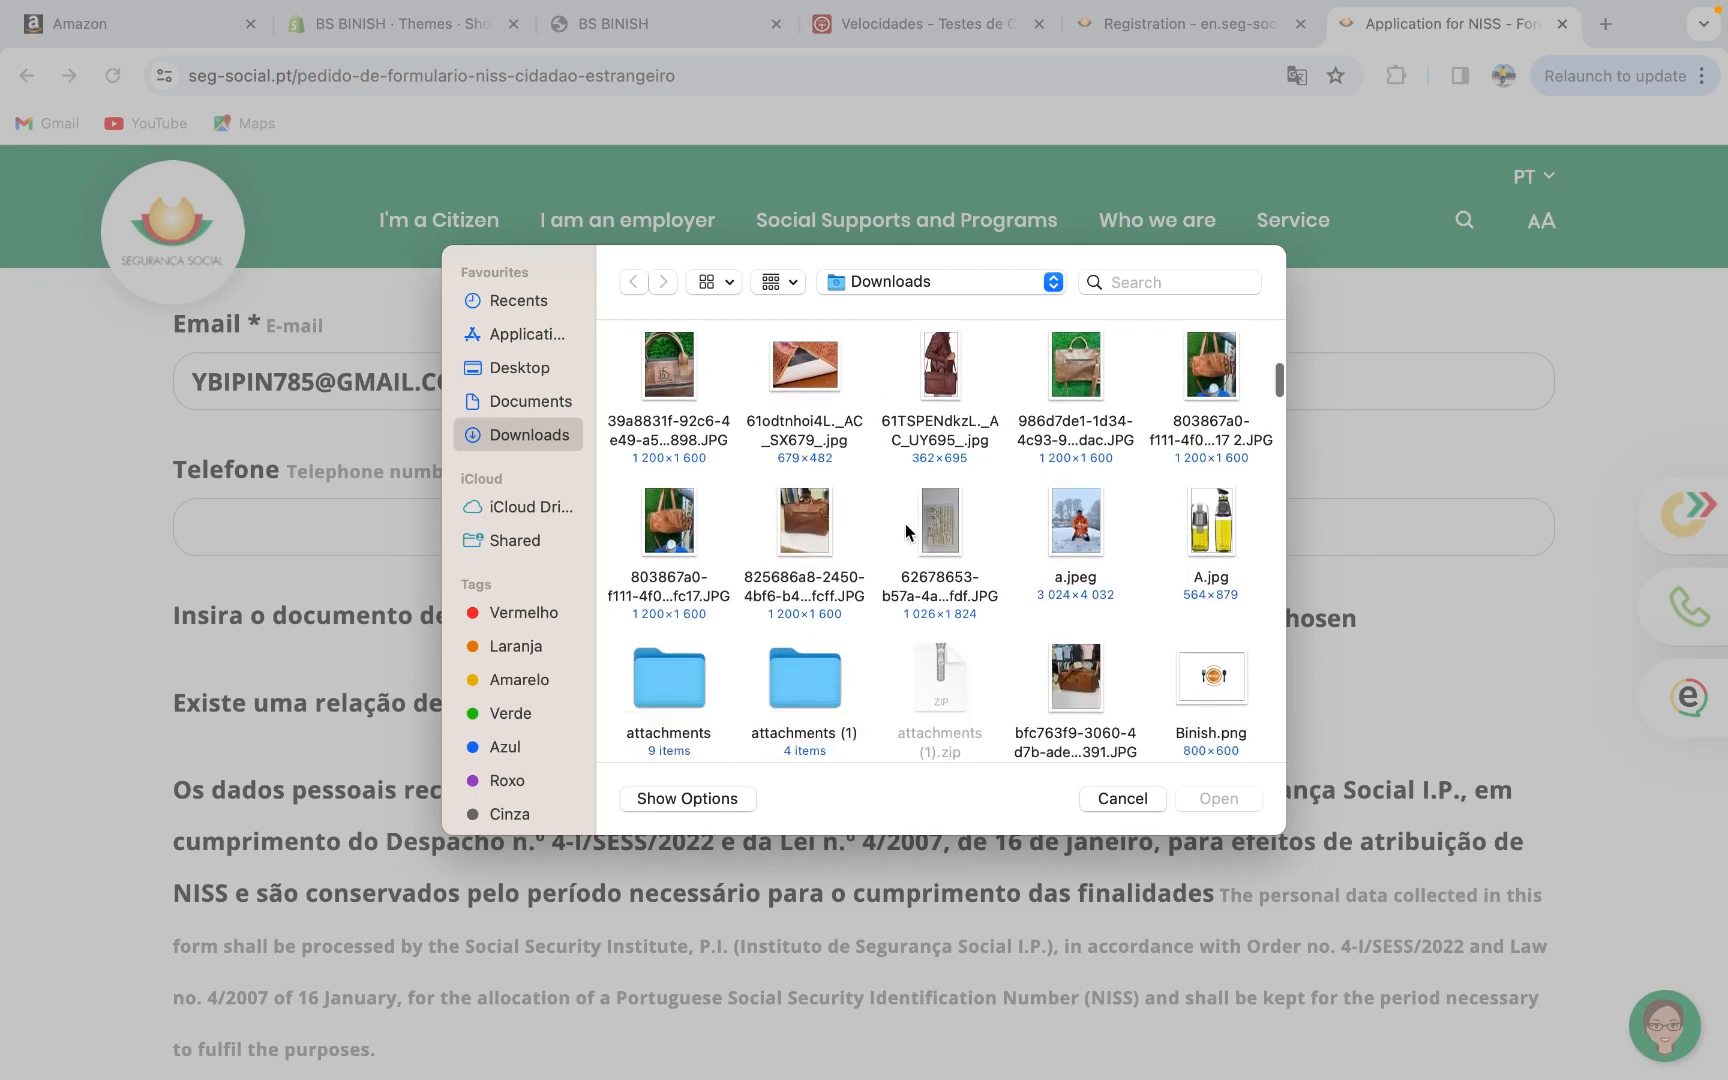
scroll(908, 530, "down", 5)
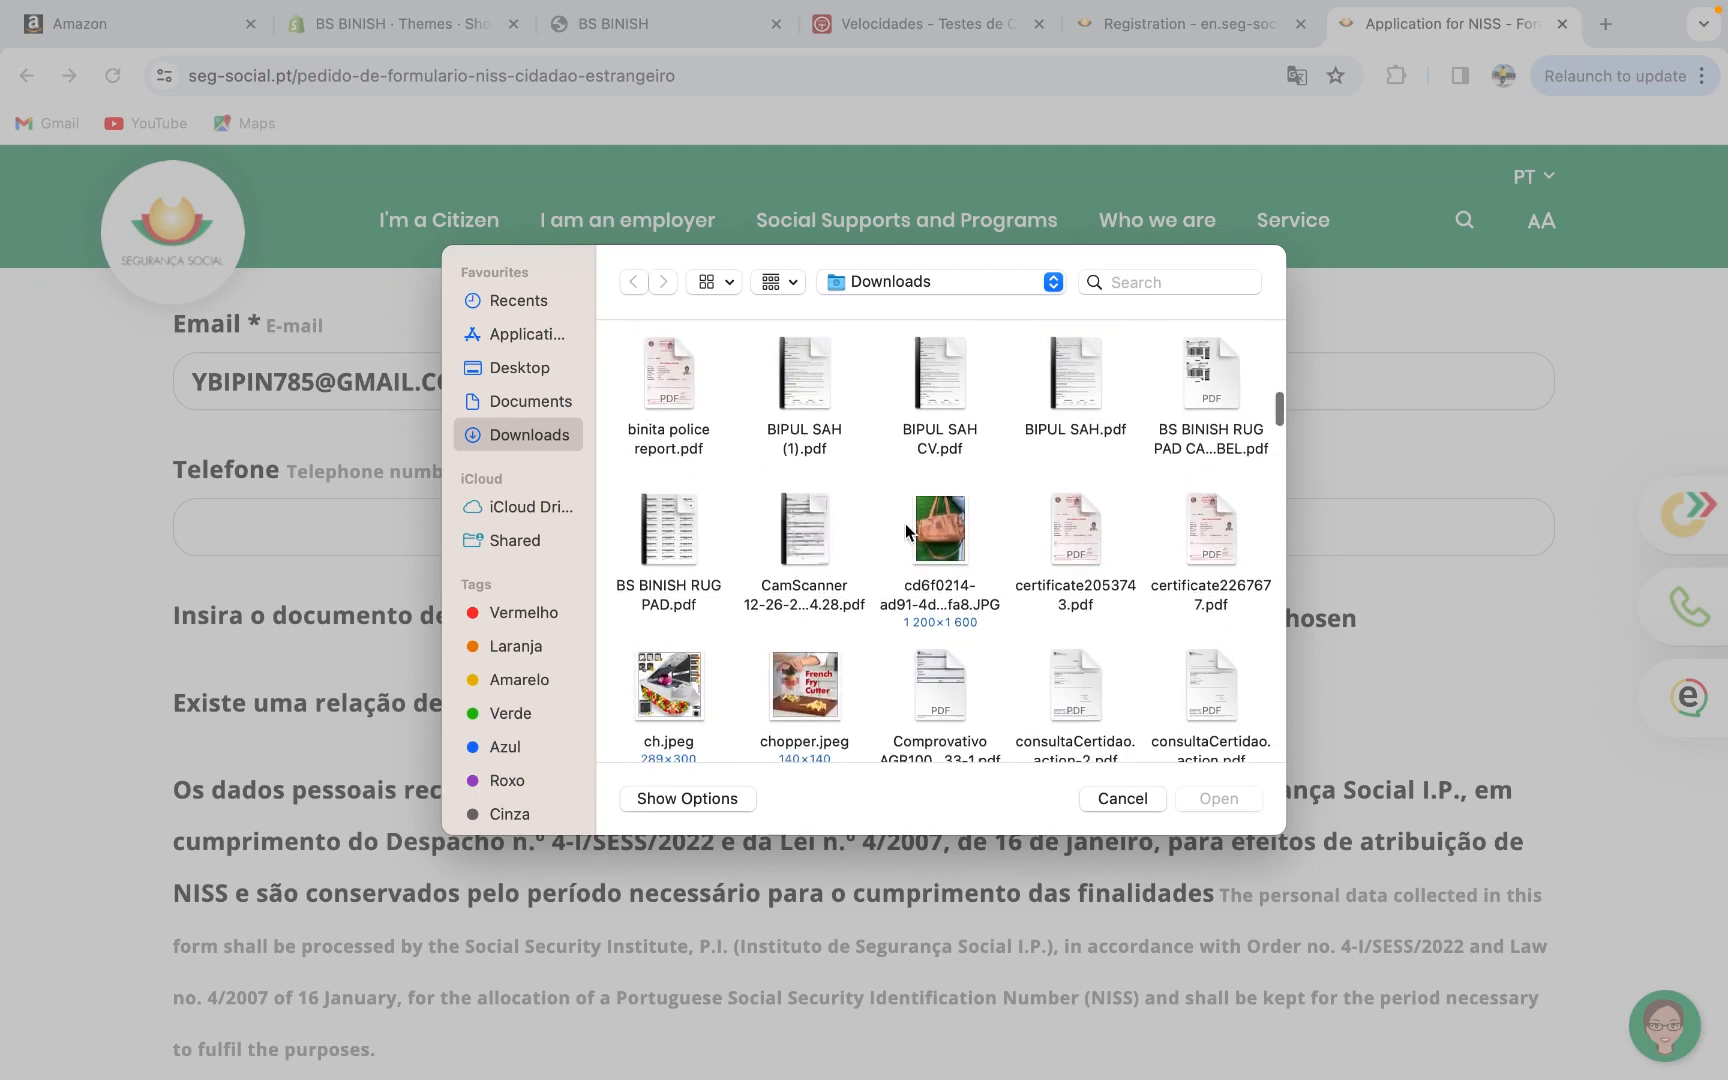
scroll(905, 524, "down", 10)
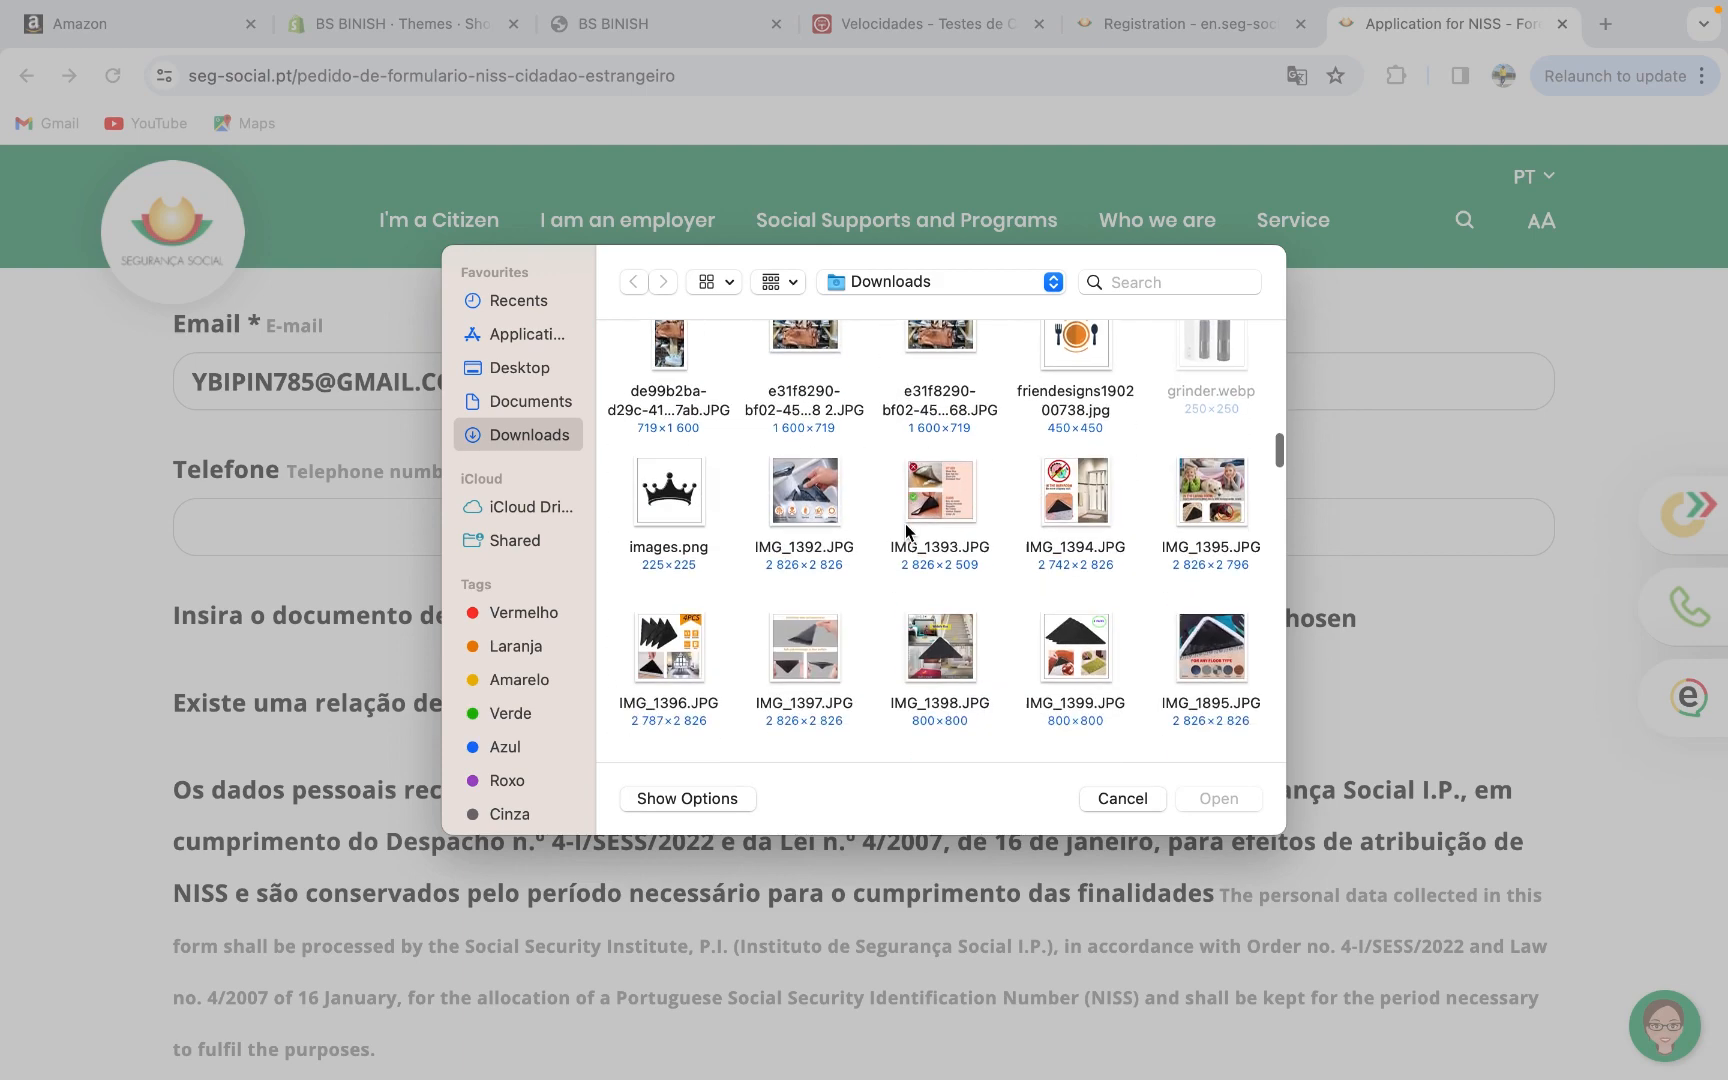
scroll(907, 530, "down", 10)
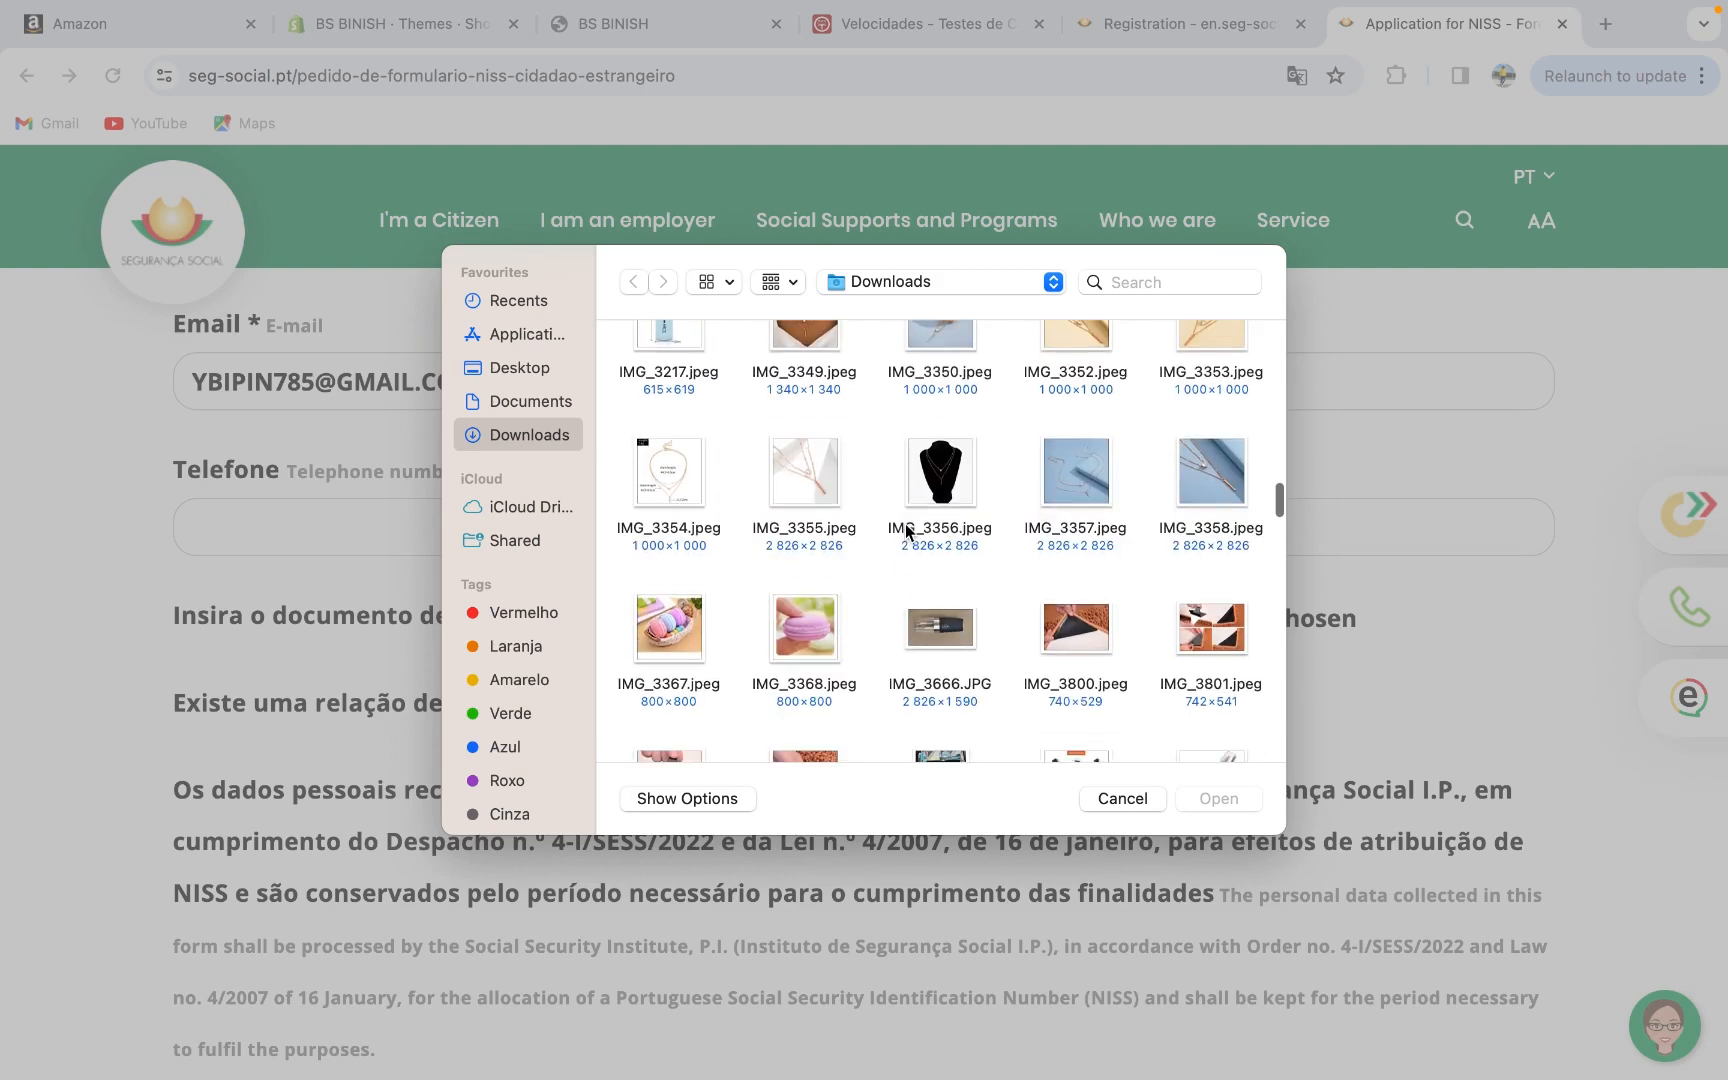
scroll(907, 530, "down", 10)
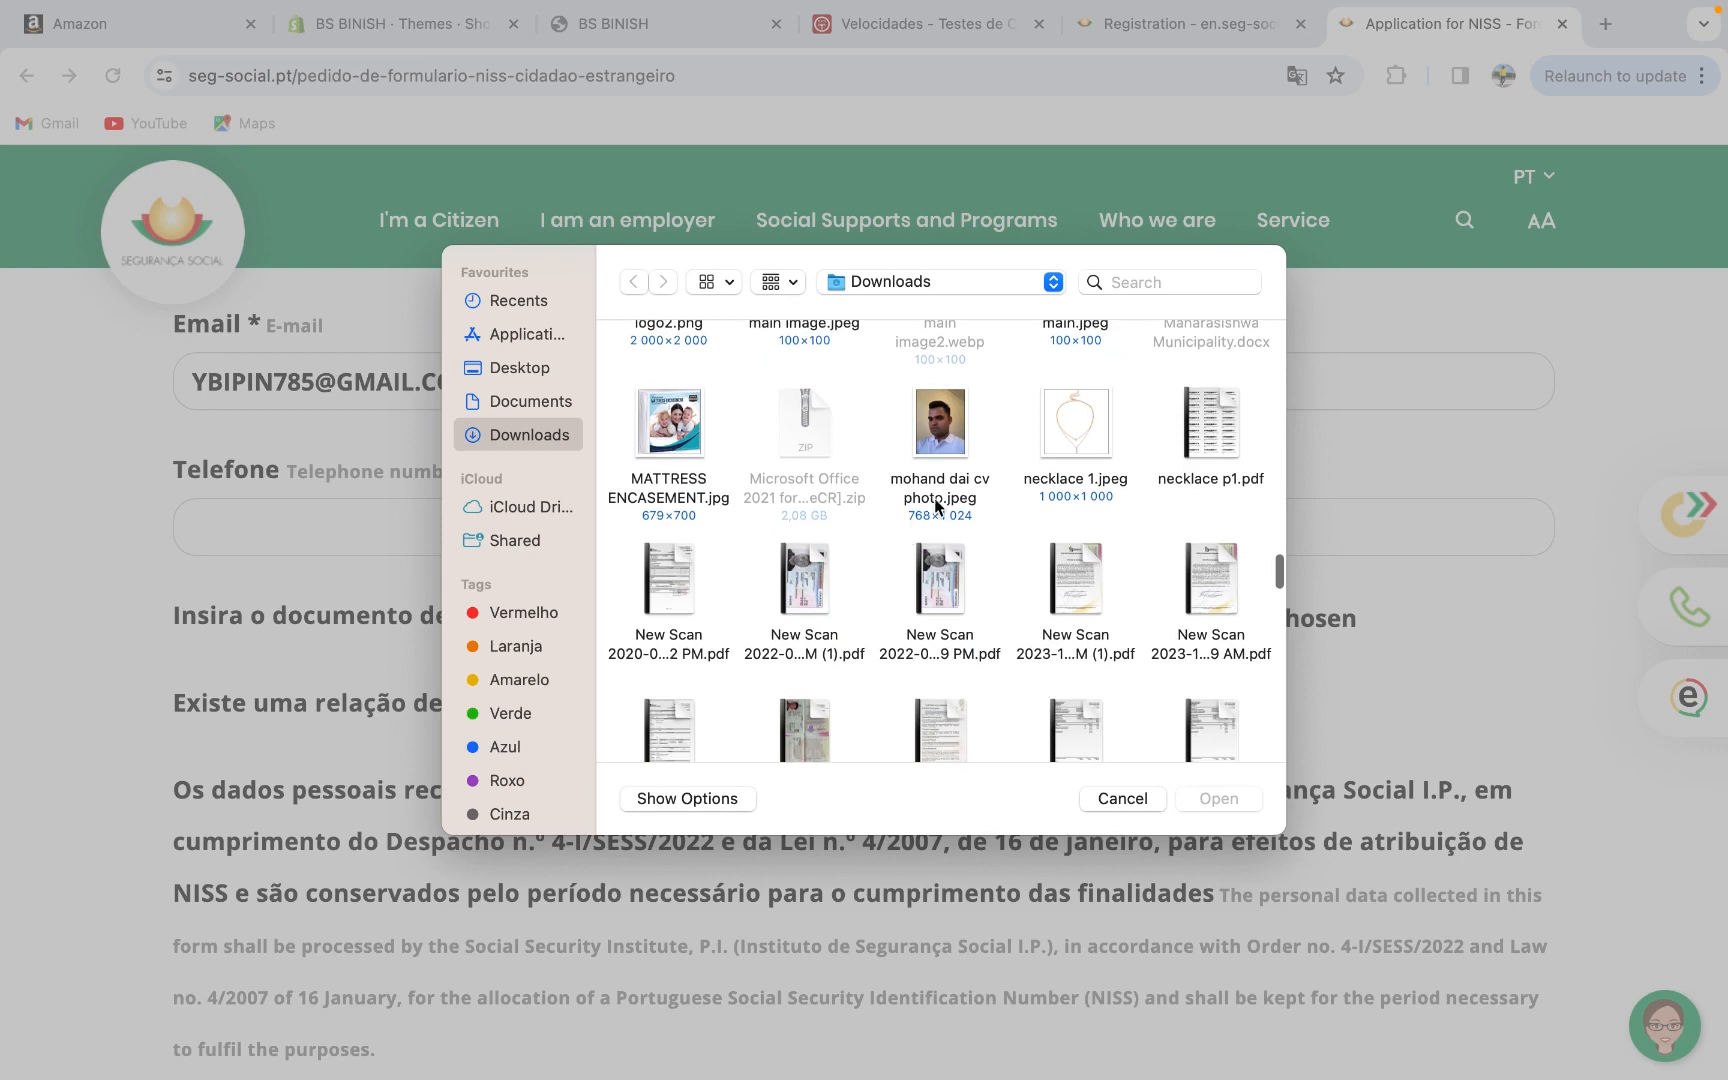
scroll(891, 542, "down", 6)
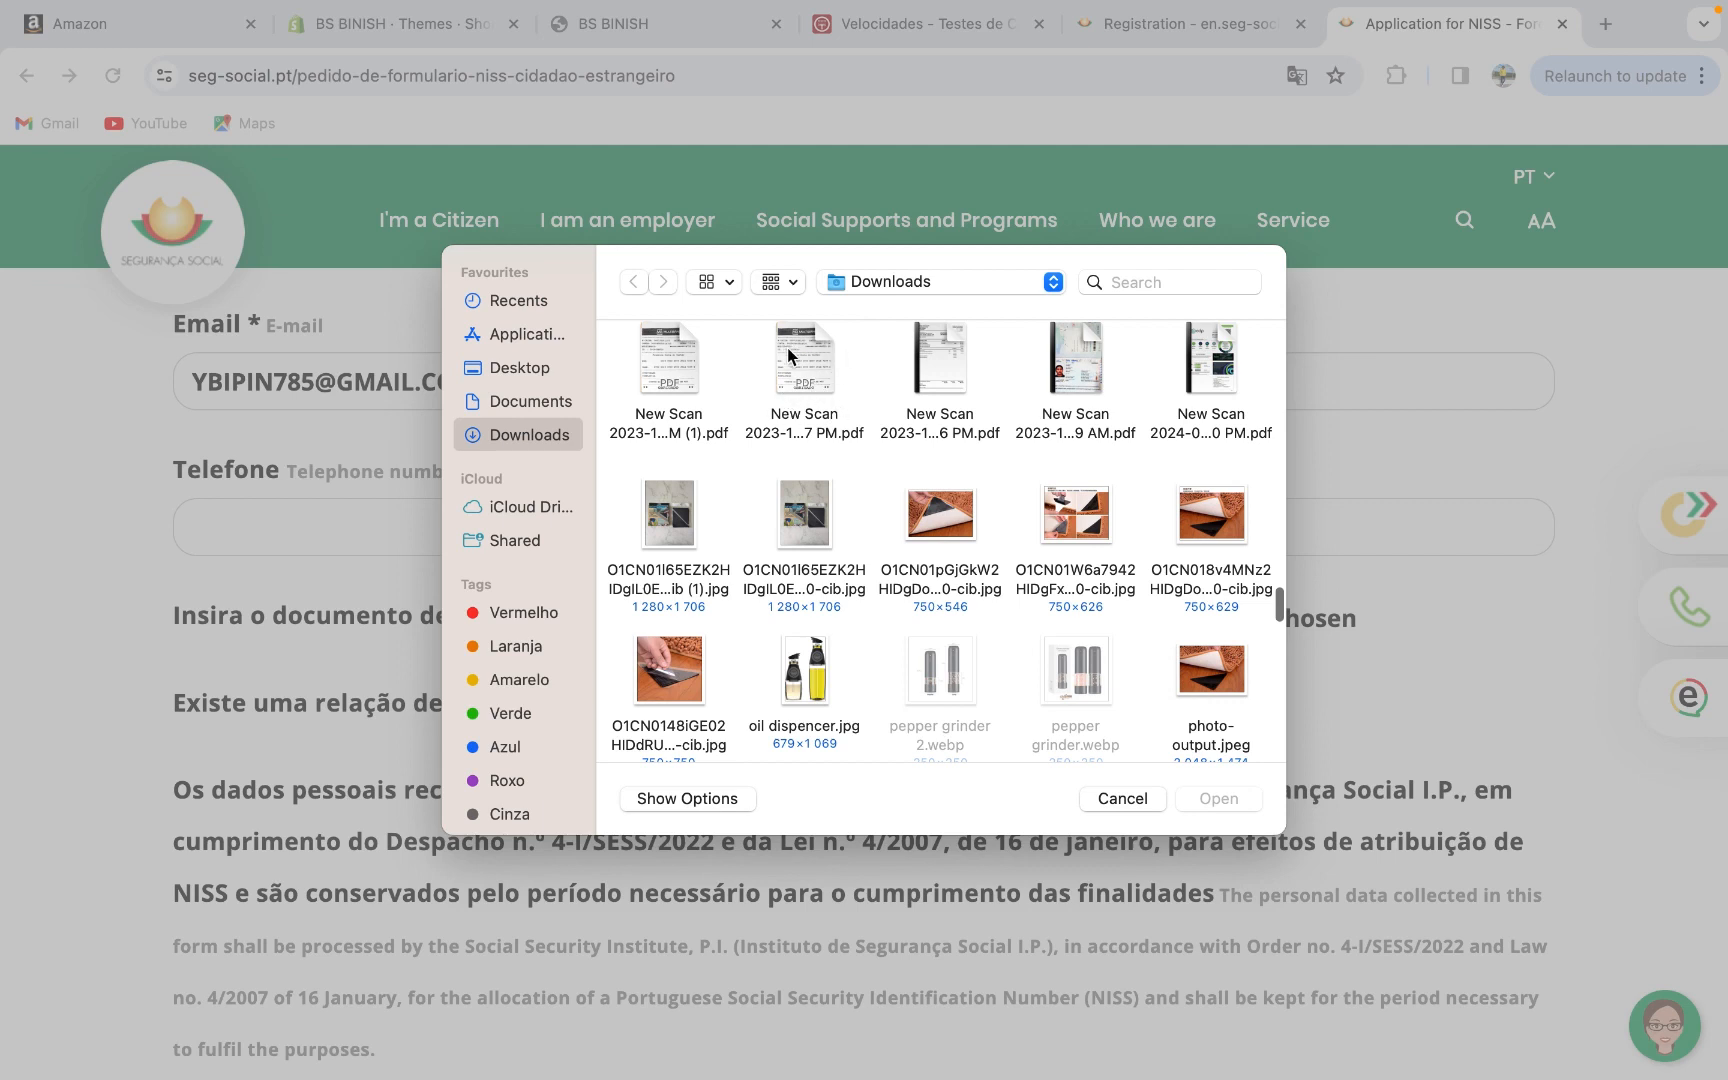
left_click(812, 423)
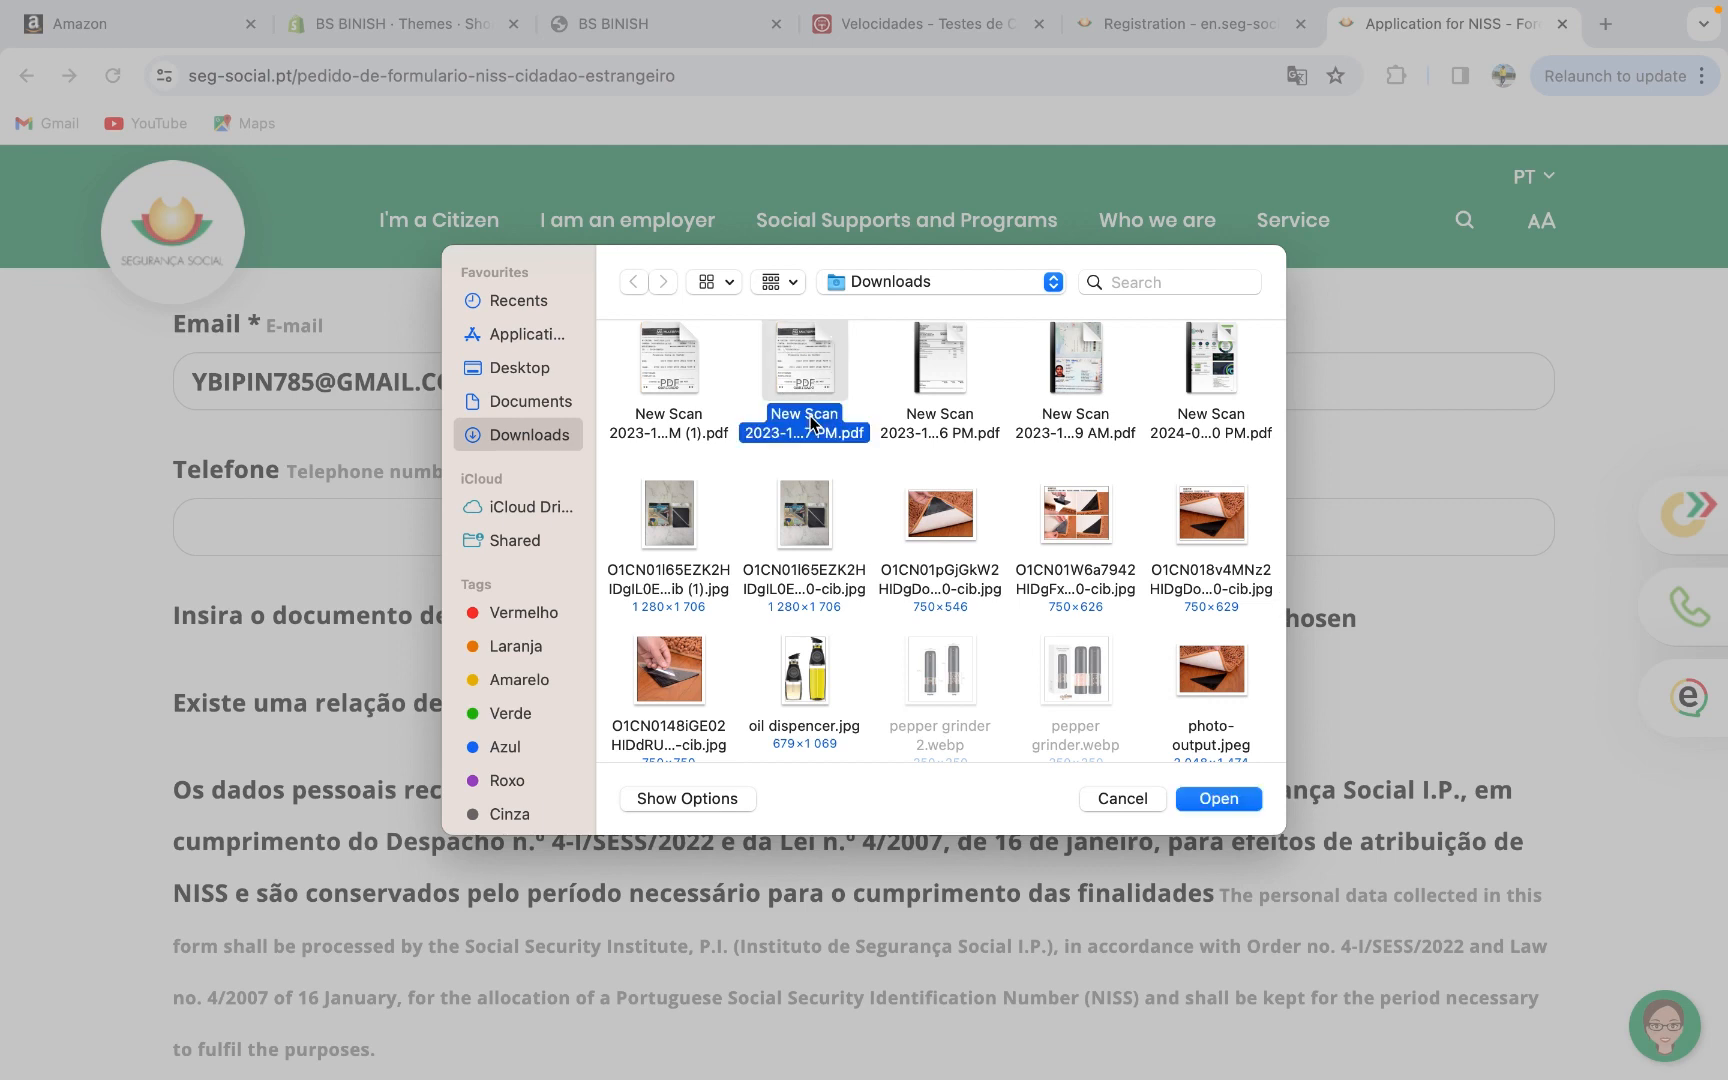
left_click(1078, 418)
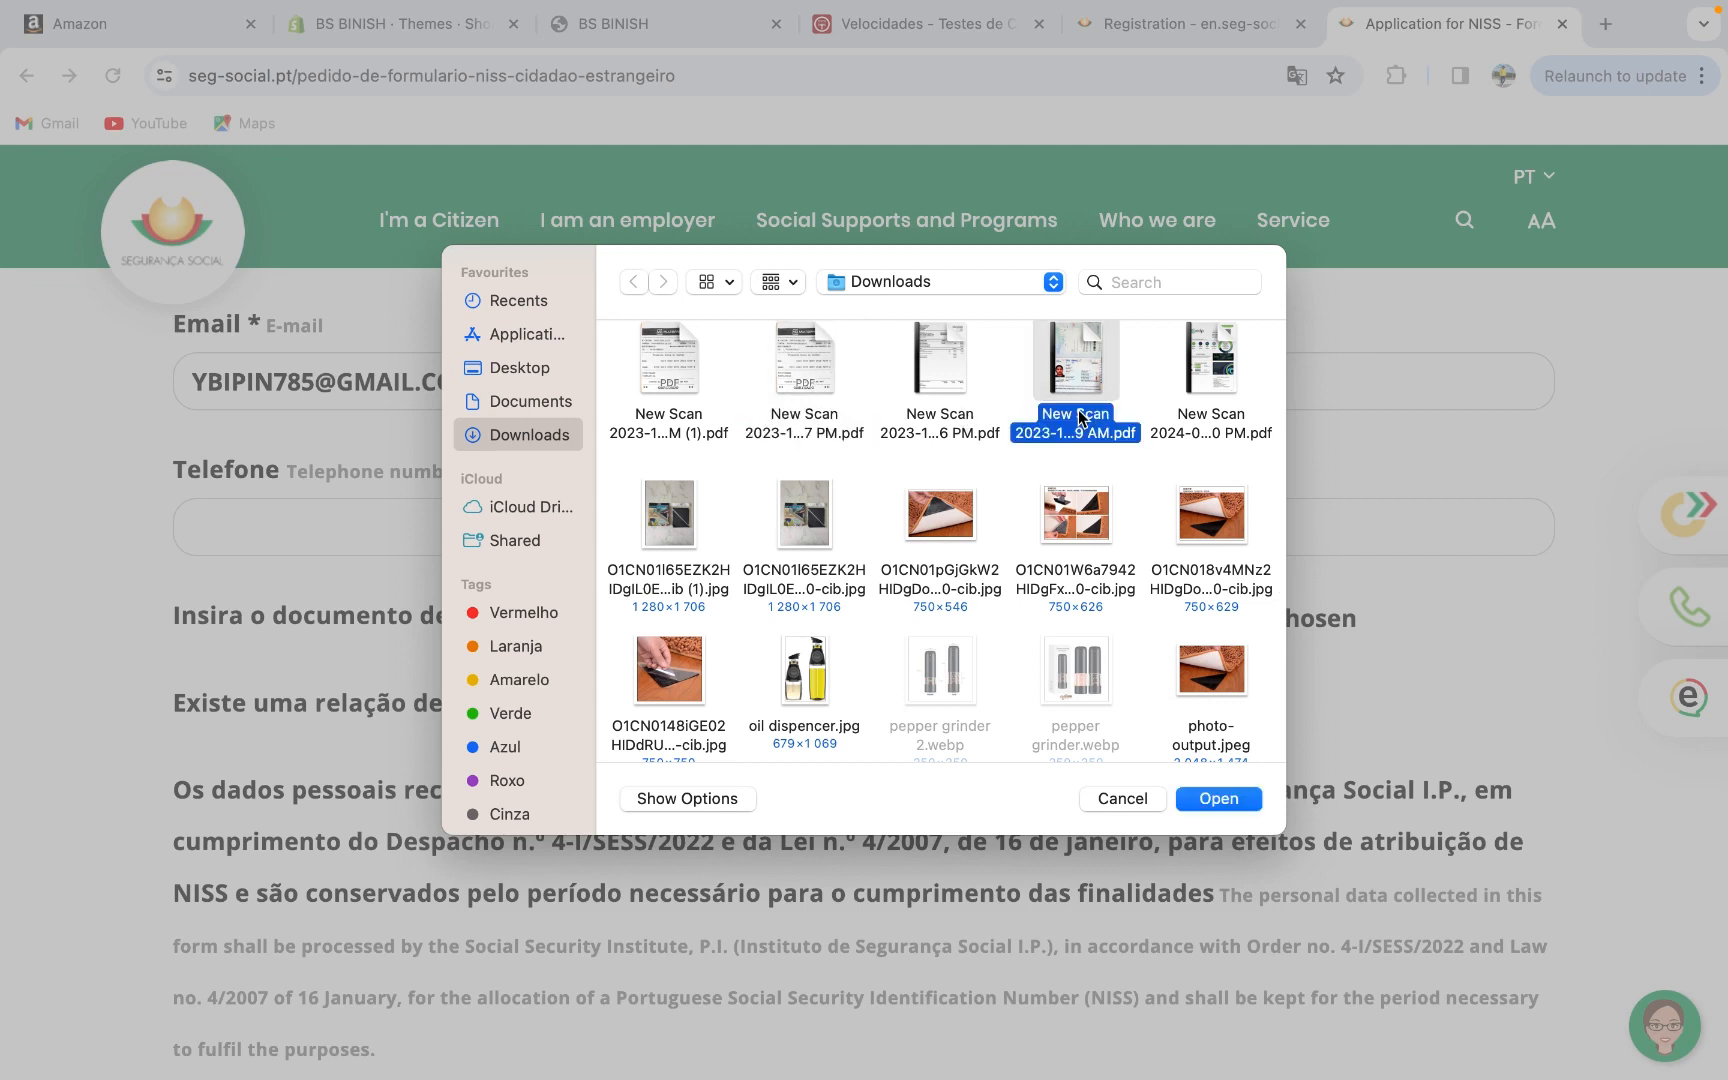
mouse_move(1078, 345)
left_click(1093, 378)
left_click(1212, 801)
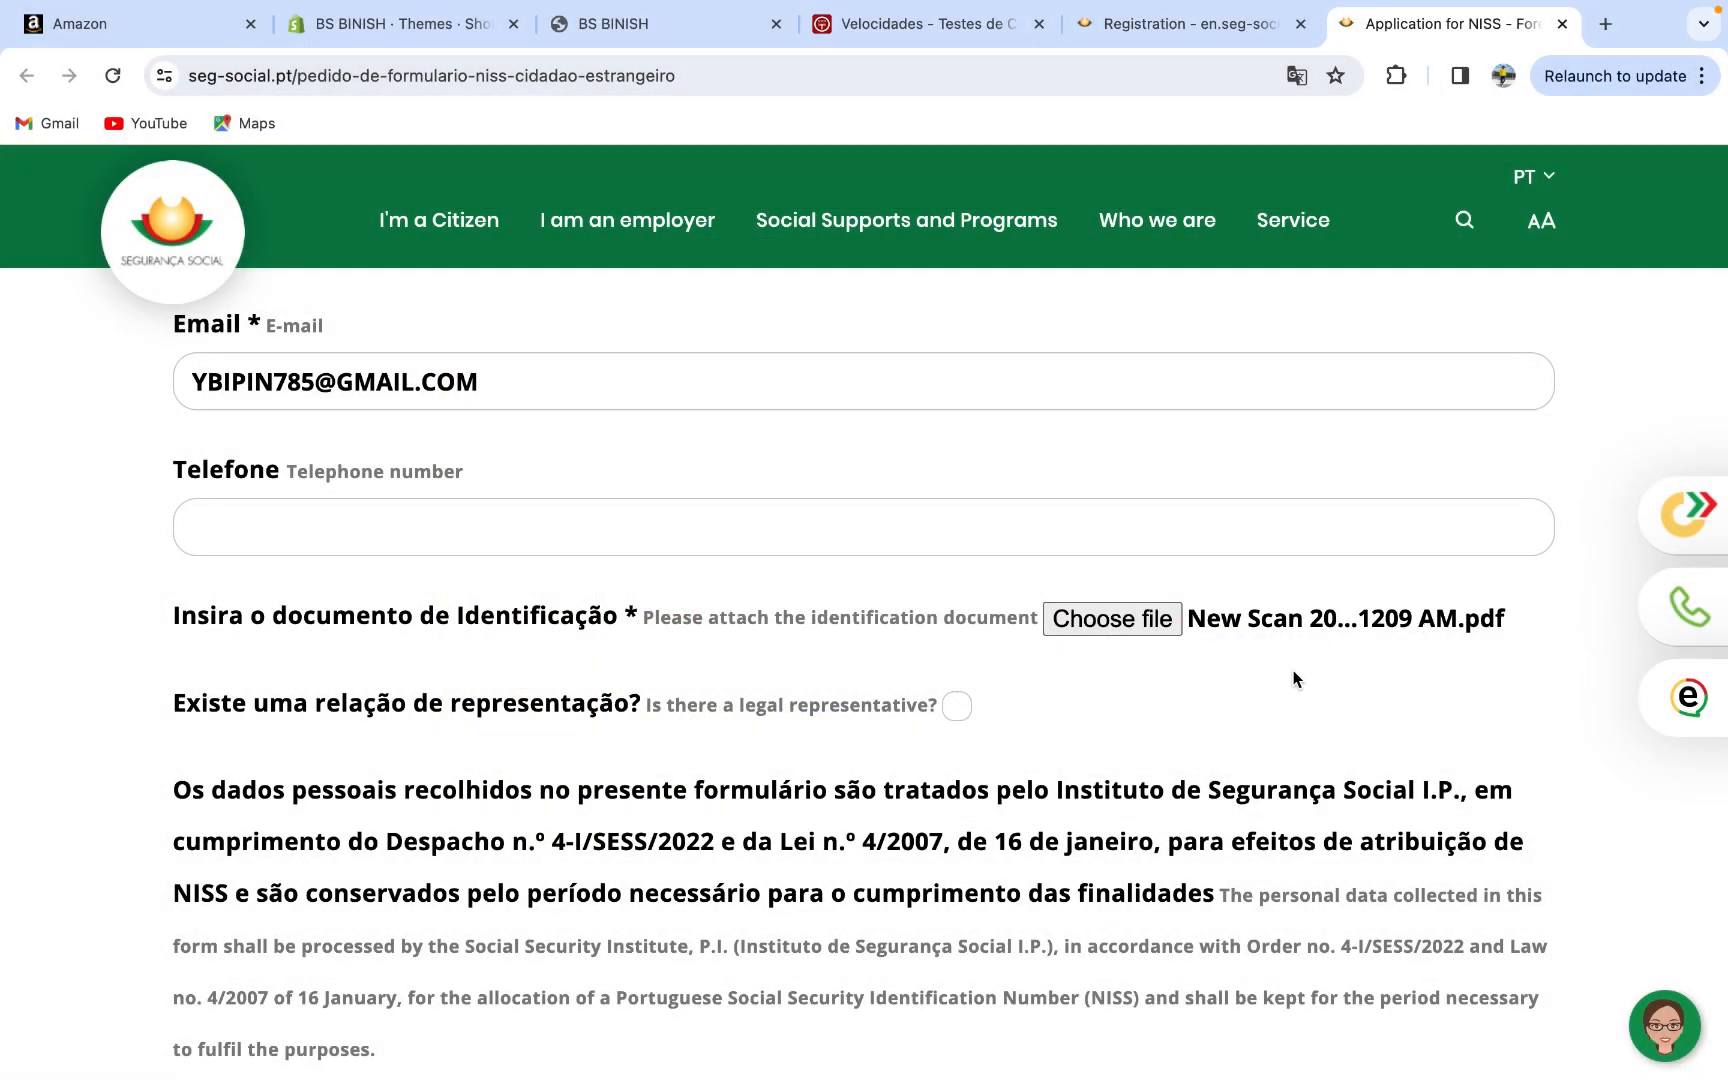
scroll(1296, 679, "down", 2)
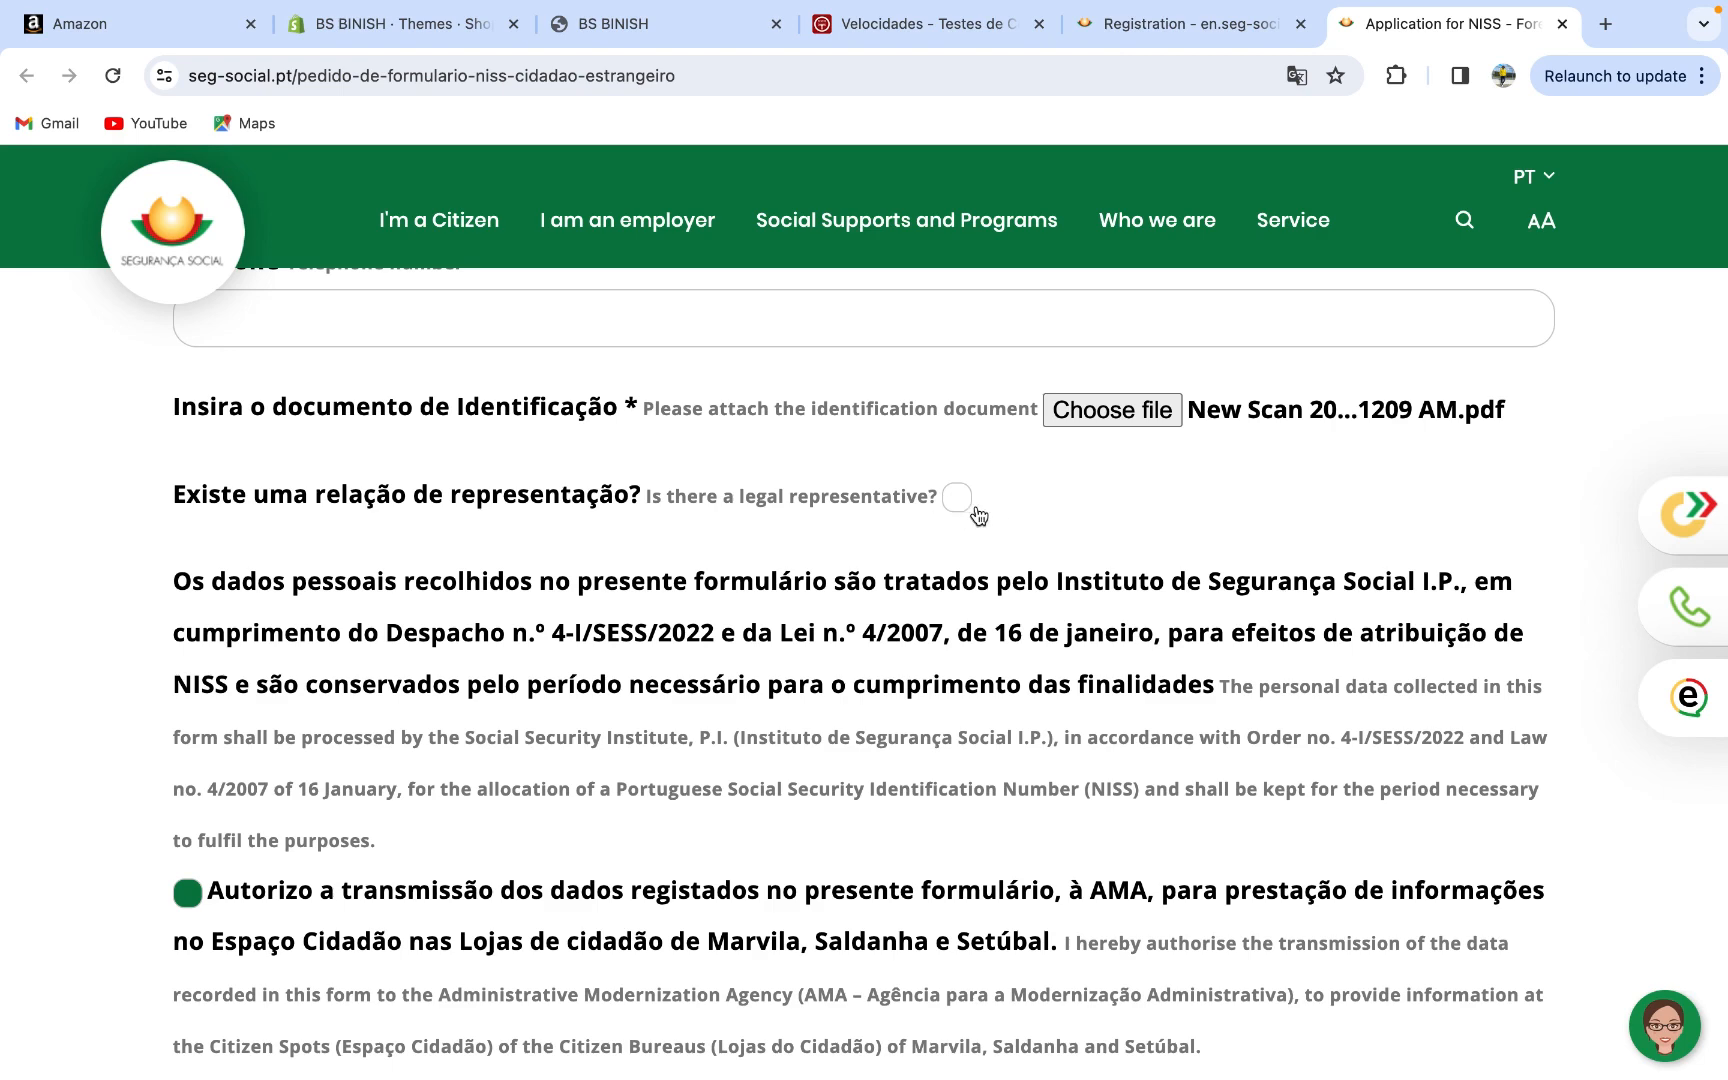
scroll(1095, 500, "down", 5)
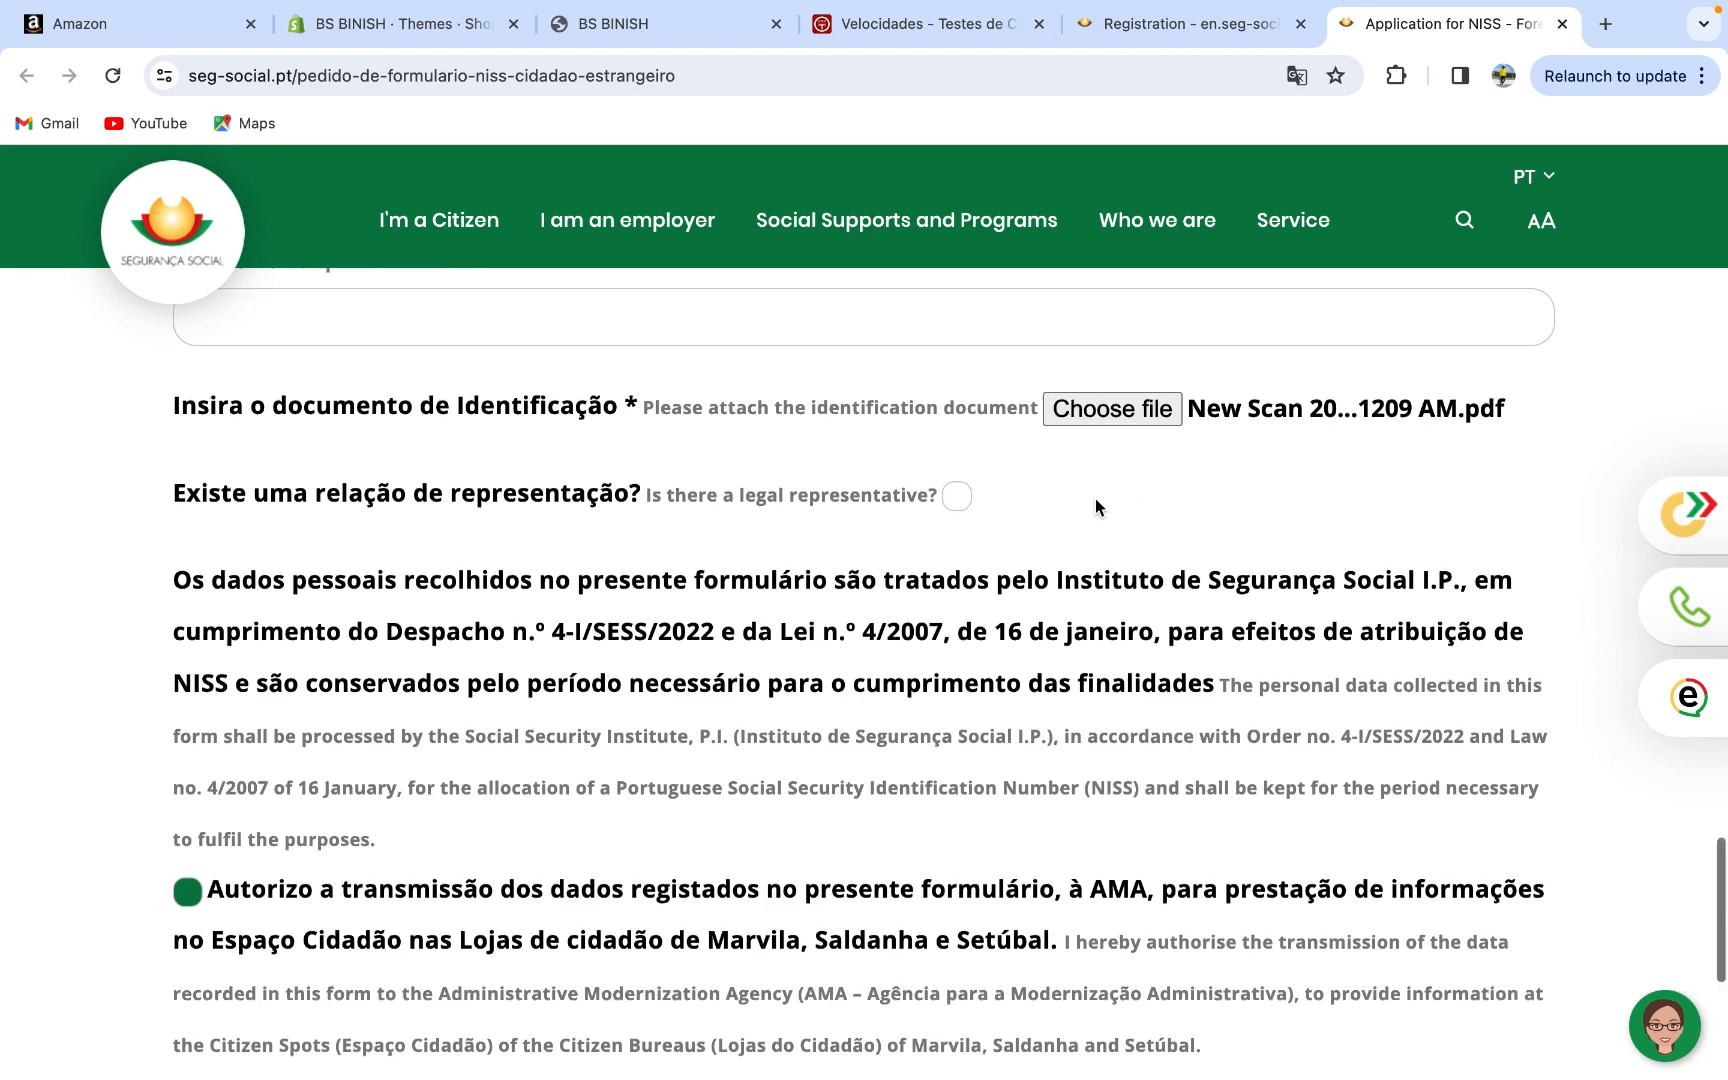
scroll(1095, 498, "down", 1)
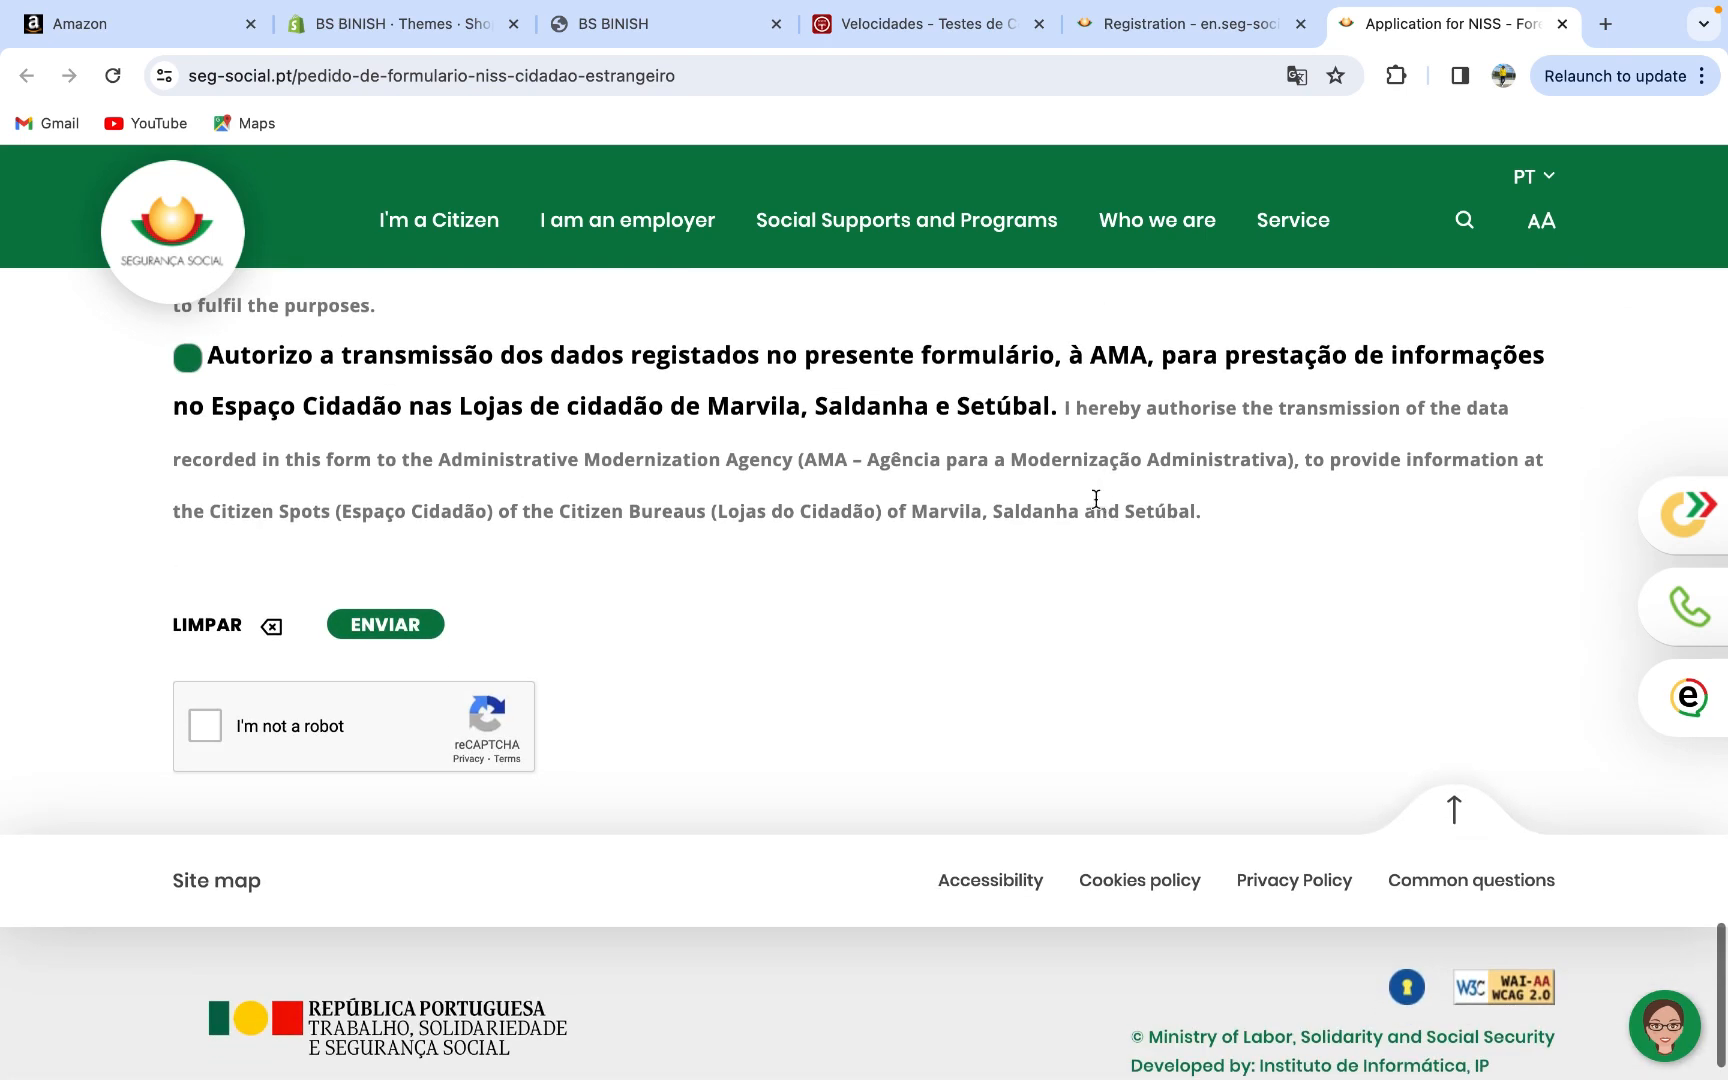
Step: Tick the reCAPTCHA 'I'm not a robot' checkbox
left_click(206, 728)
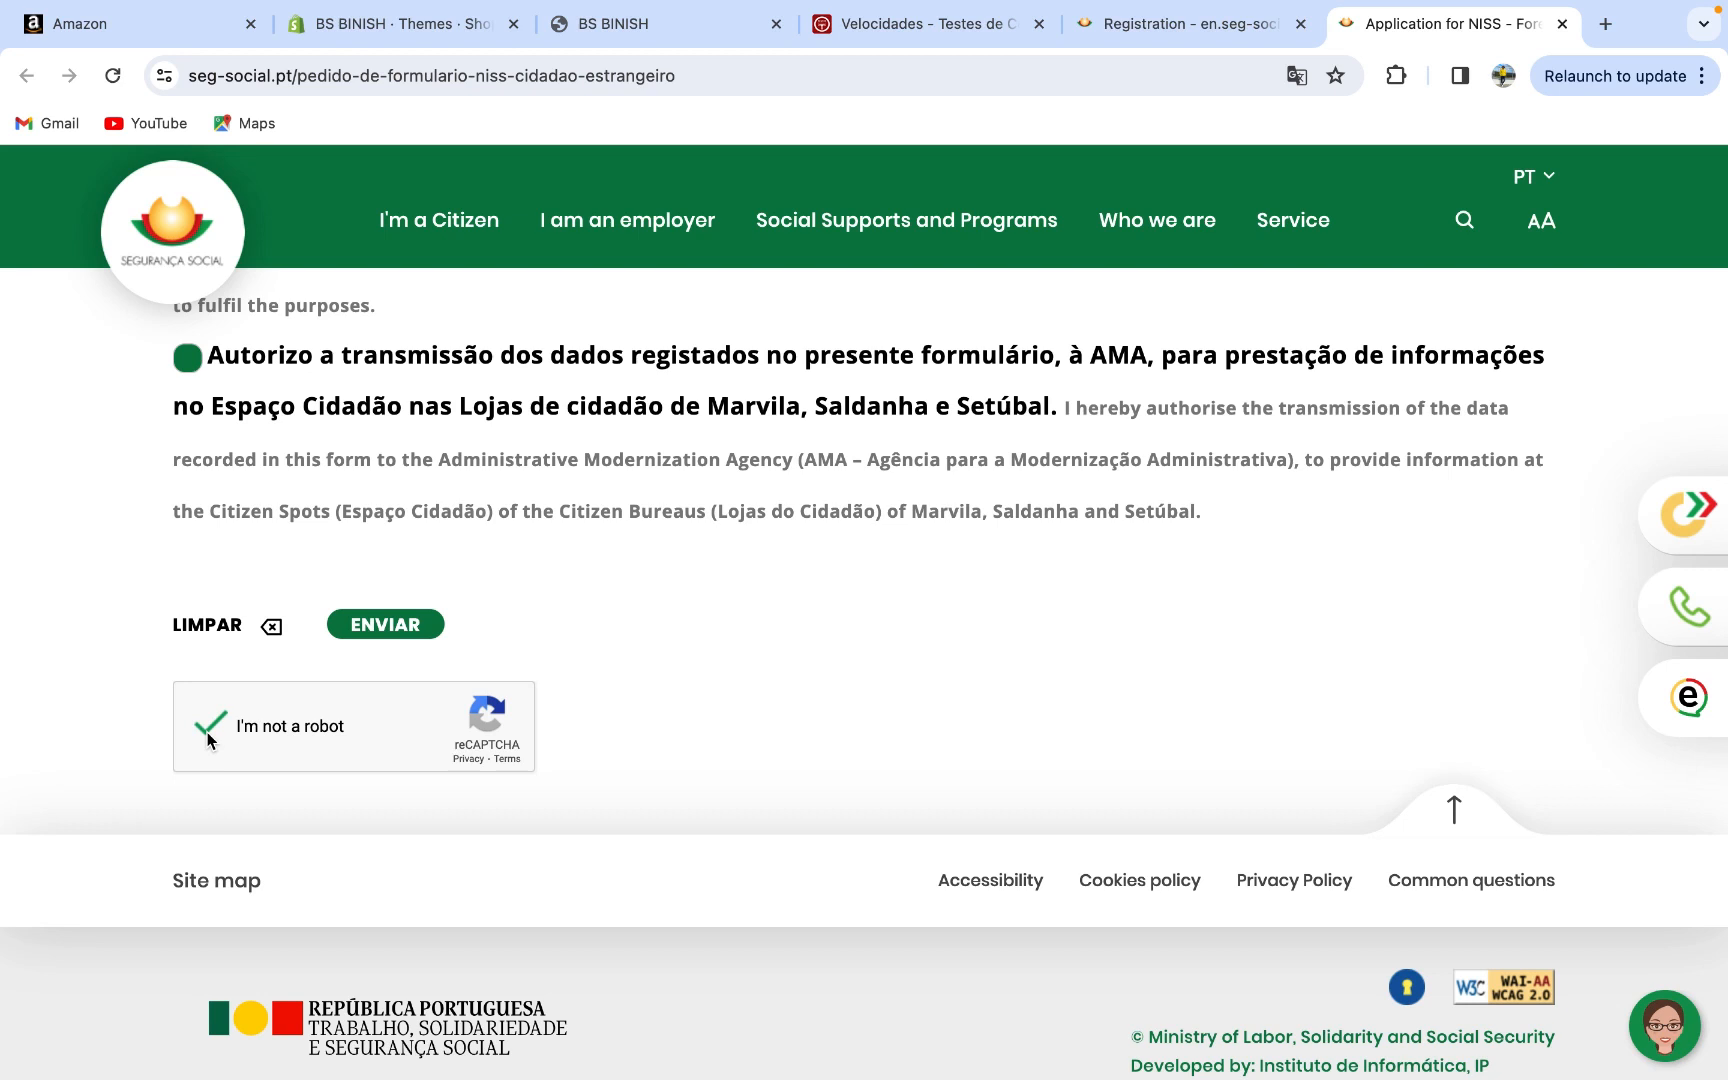